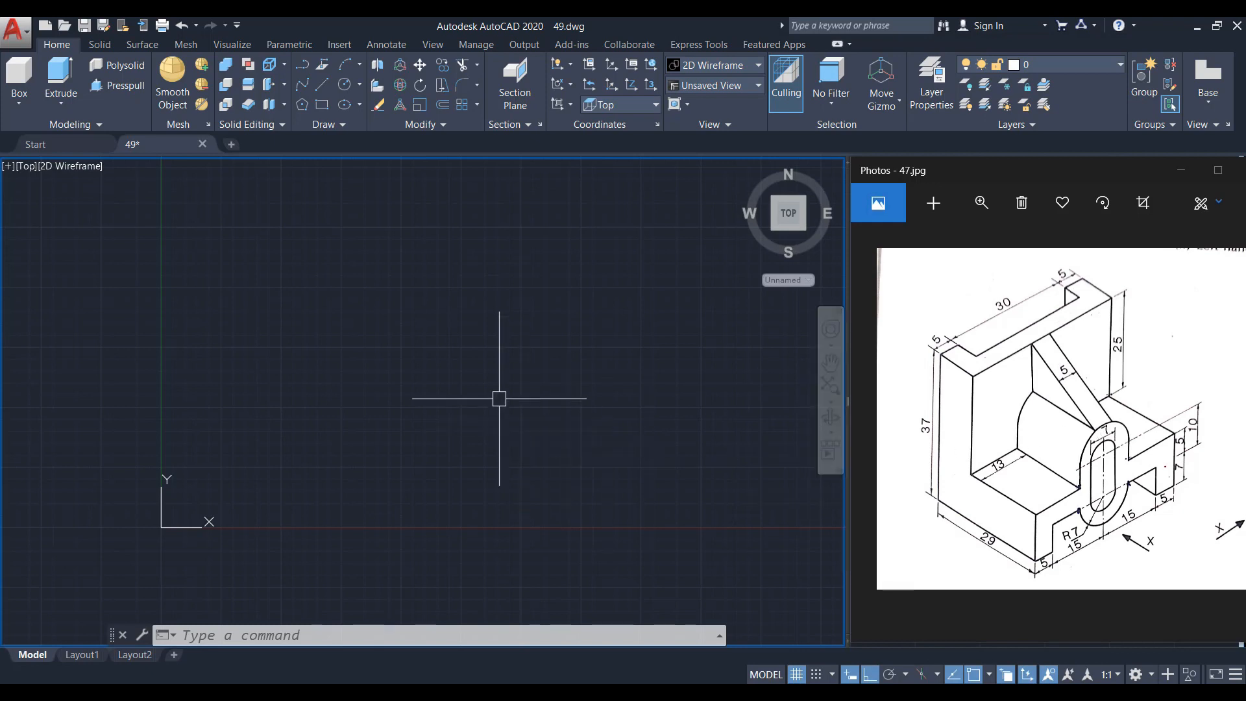
Switch the viewport to the Front view
left_click(543, 300)
left_click(394, 399)
middle_click_drag(519, 322, 411, 386)
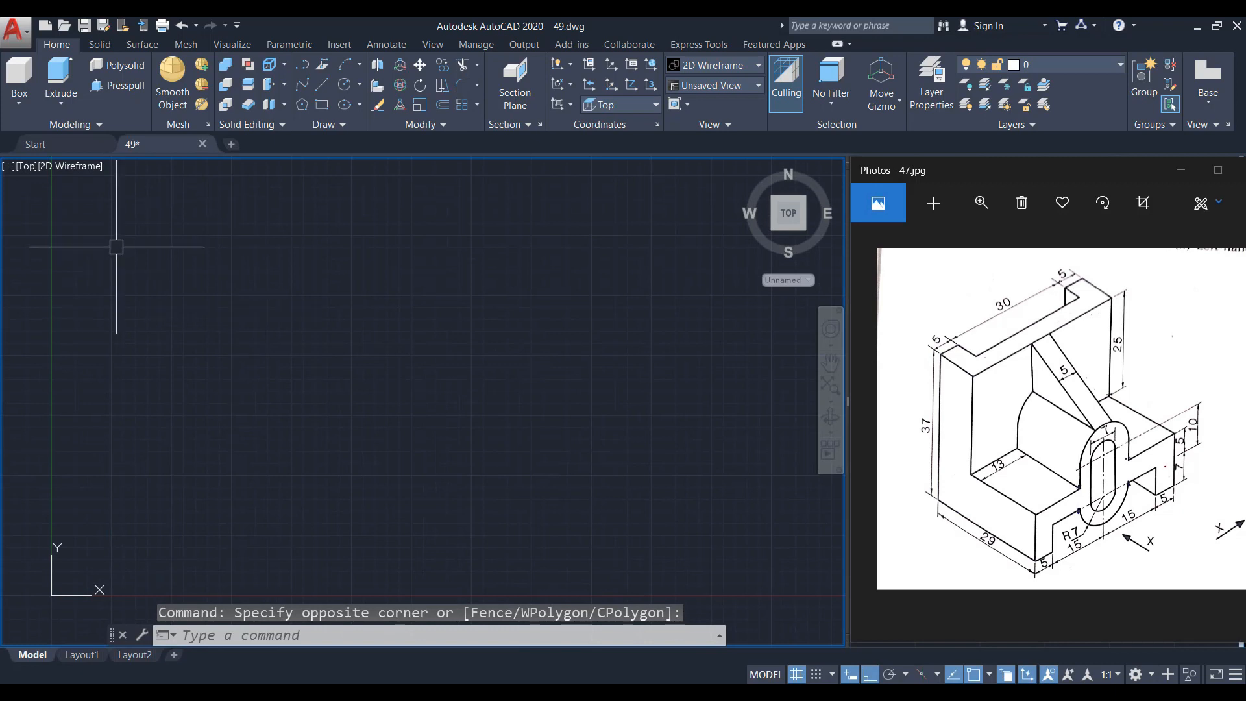
left_click(25, 166)
left_click(55, 266)
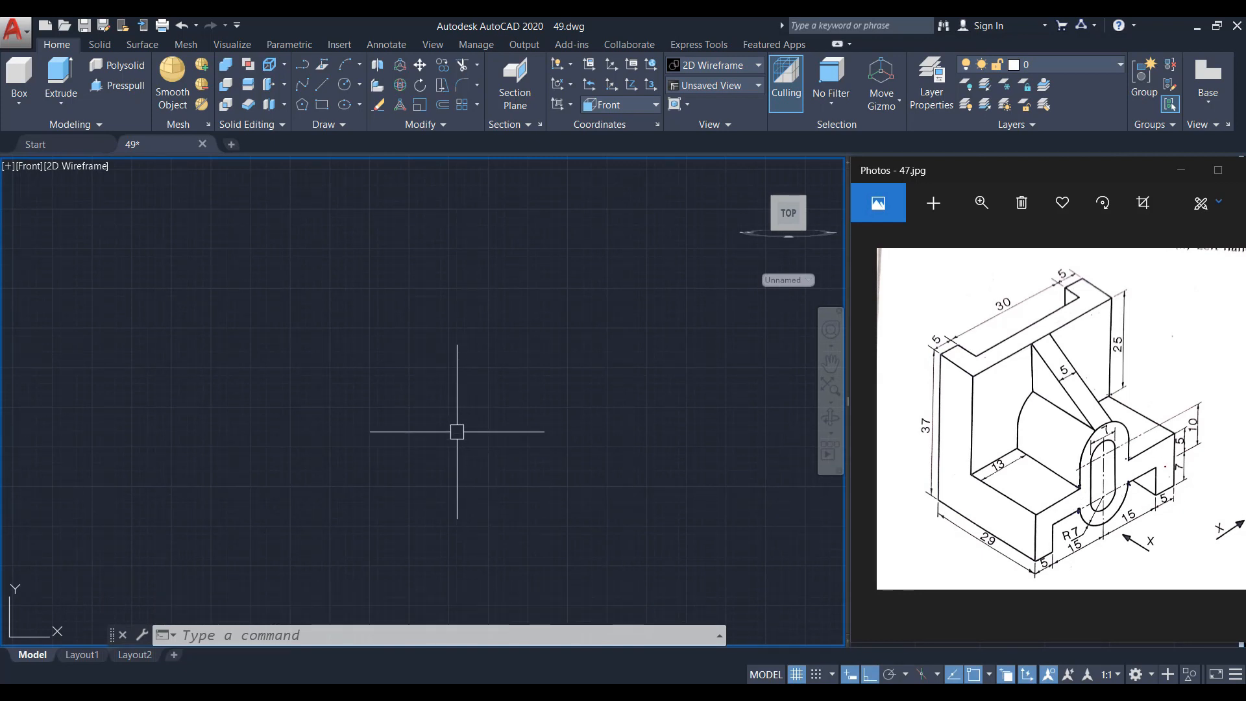
Start a polyline for the base profile with a segment 7 units down and one 5 units to the left
type("PL")
key("Return")
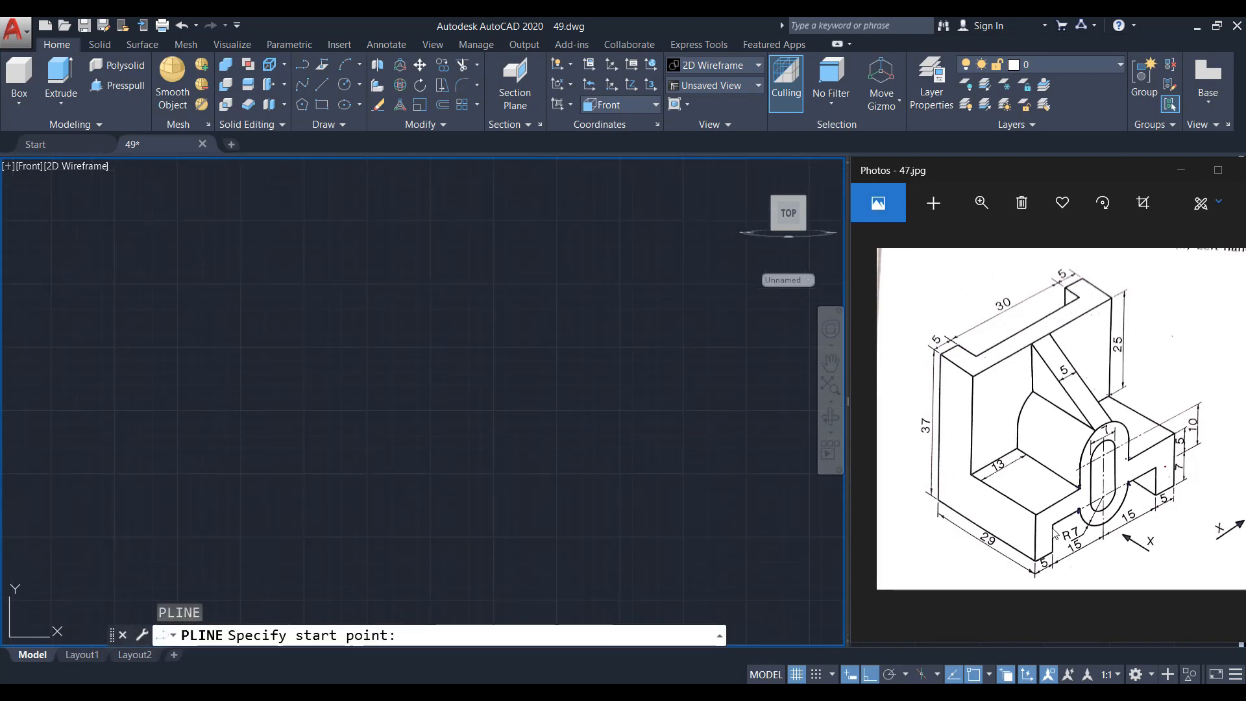
left_click(331, 331)
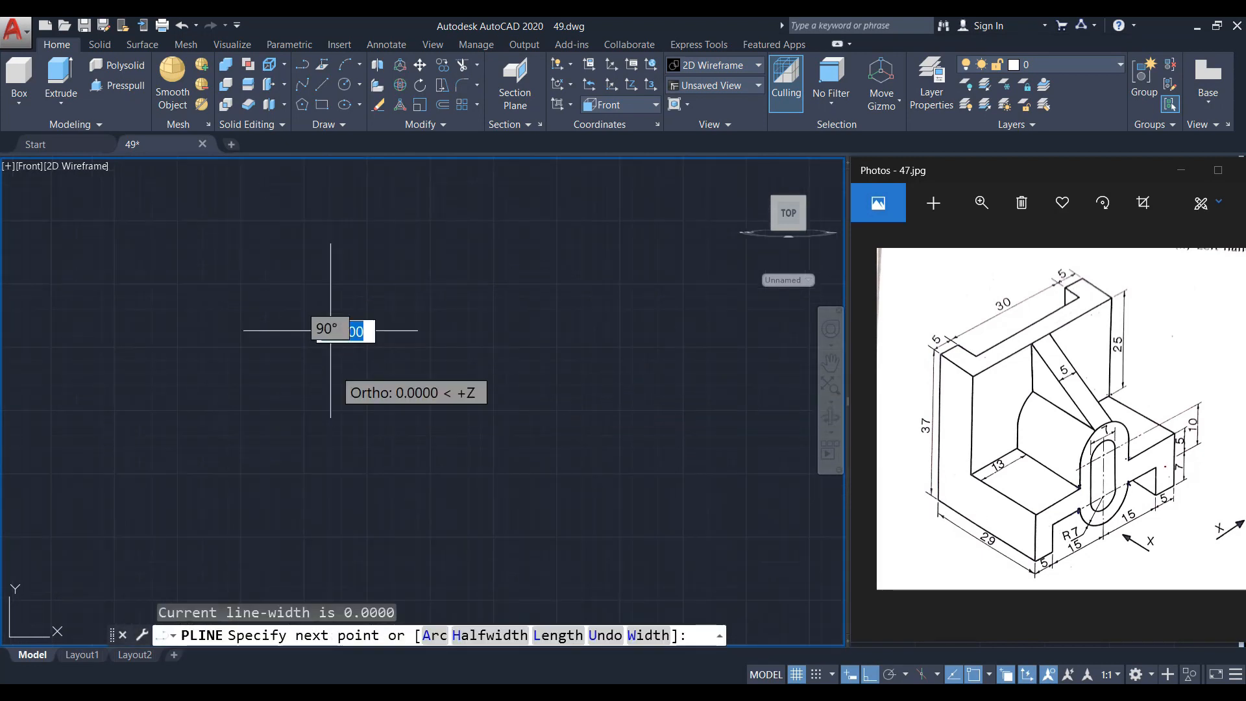
type("7")
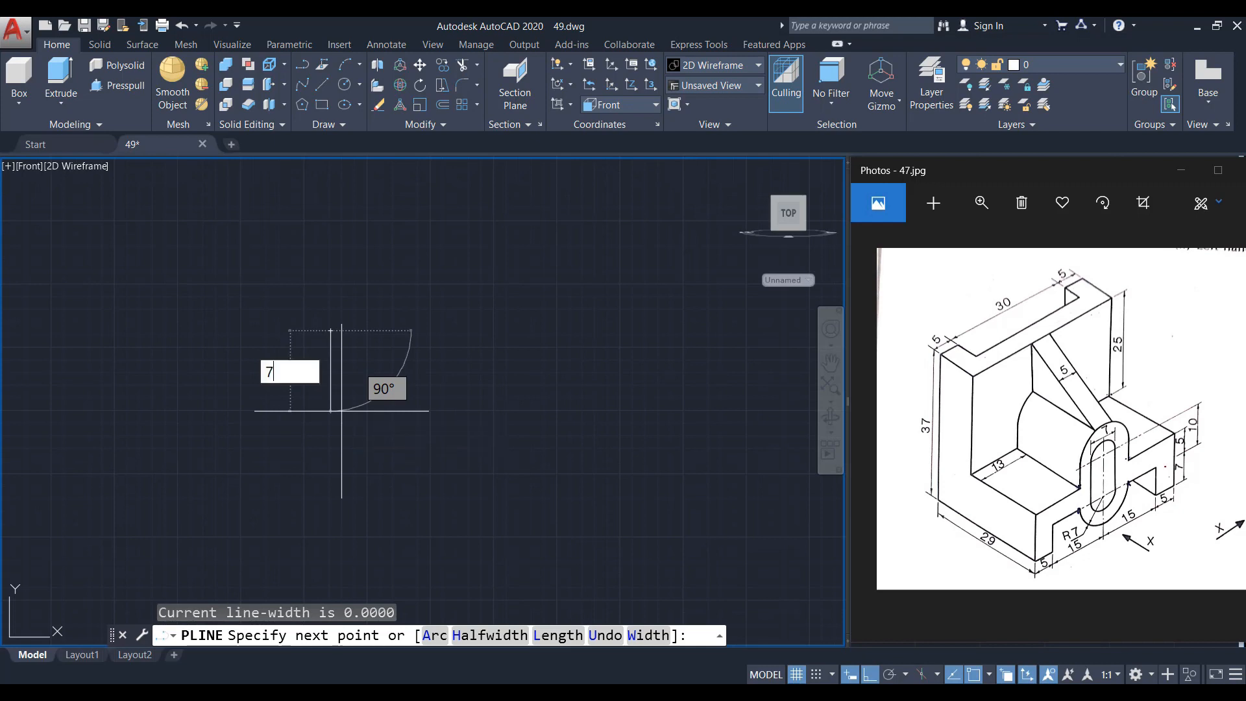
key("Return")
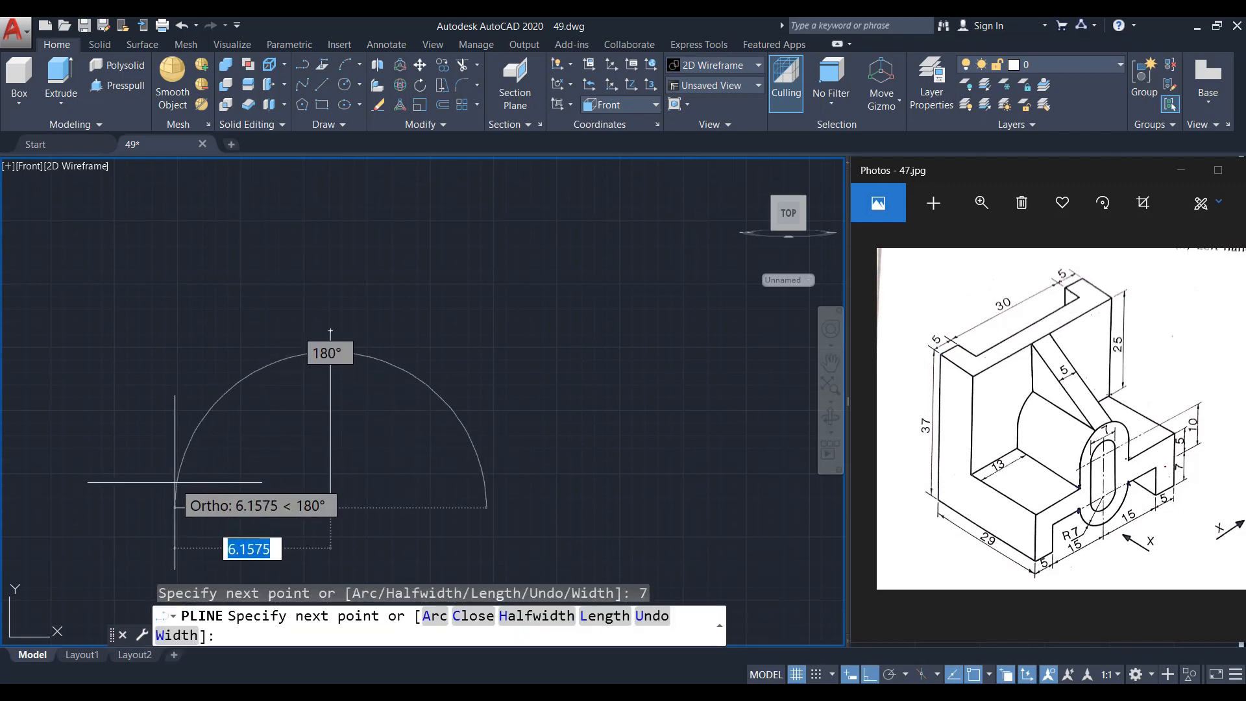
type("5")
key("Return")
middle_click_drag(208, 364, 201, 417)
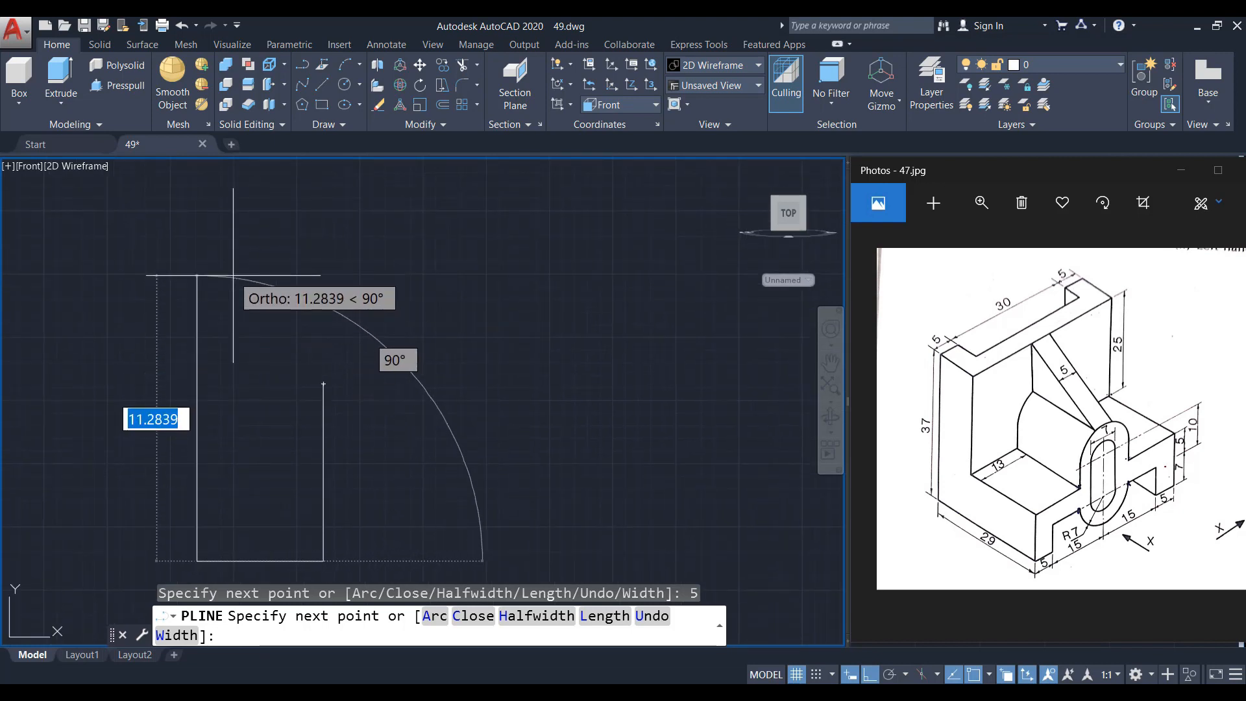
Continue the polyline 12 units up and 40 units to the right for the profile's outer side and top edge
type("12")
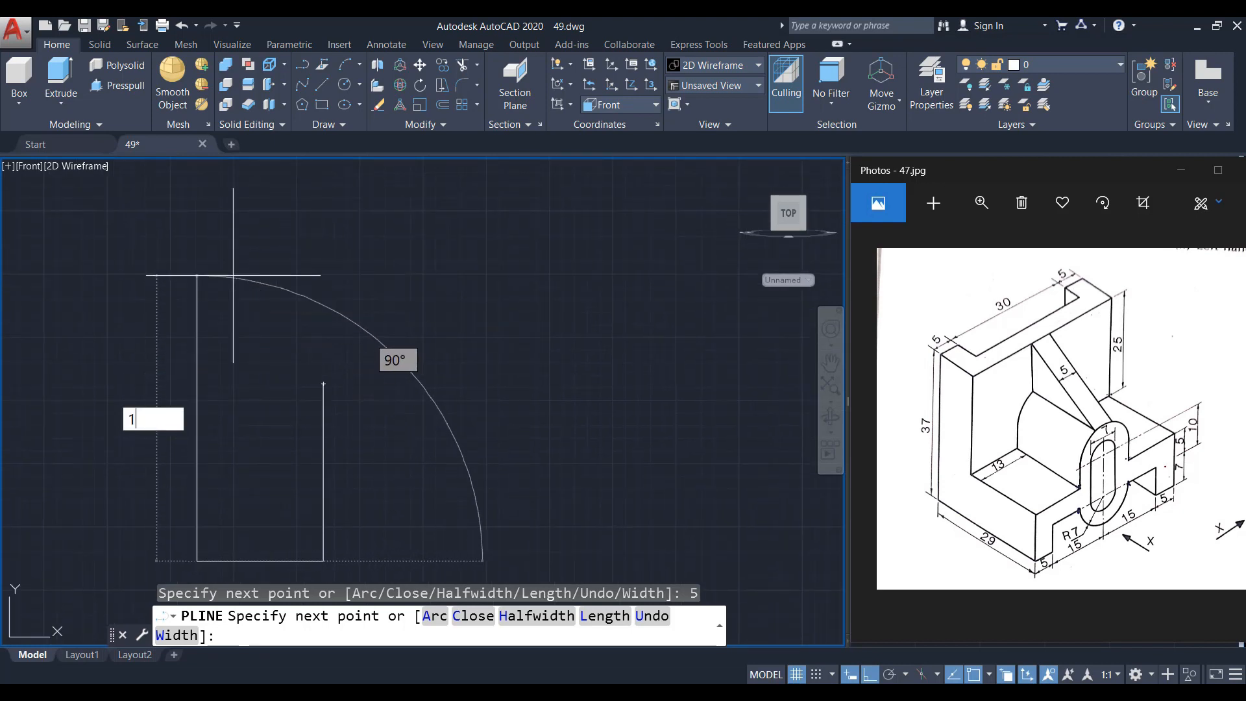
key("Return")
scroll(221, 279, "down", 2)
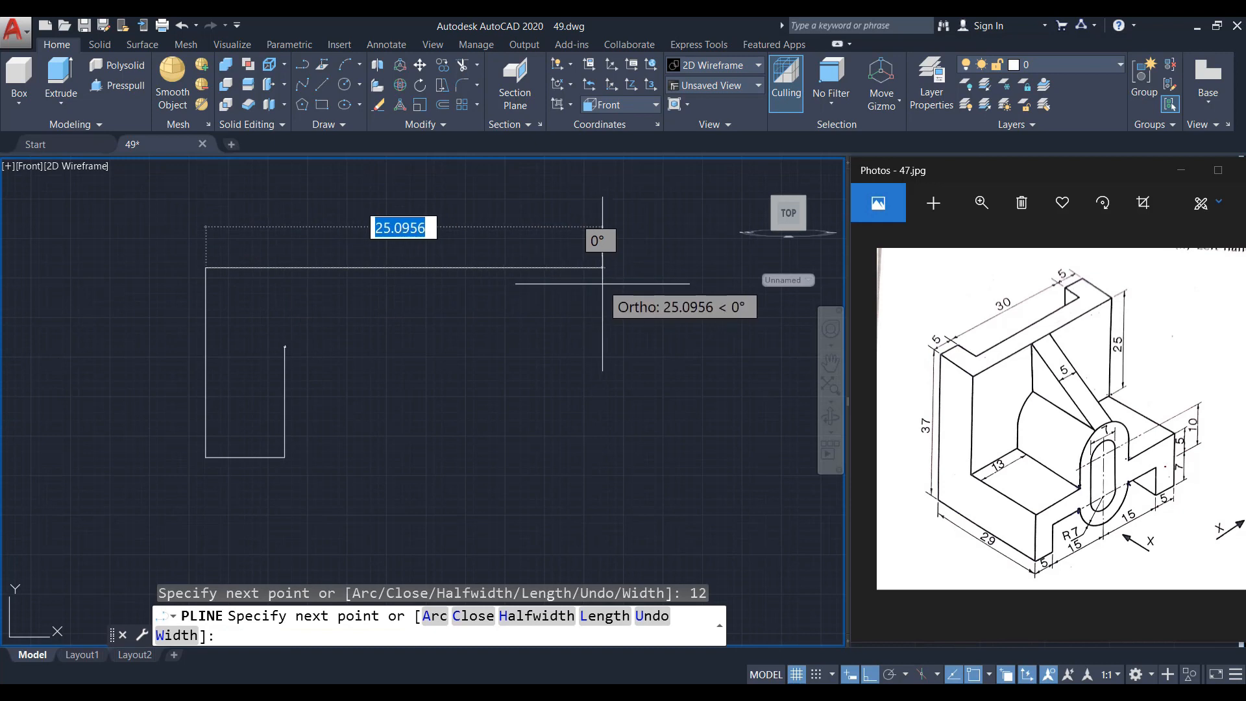
type("40")
key("Return")
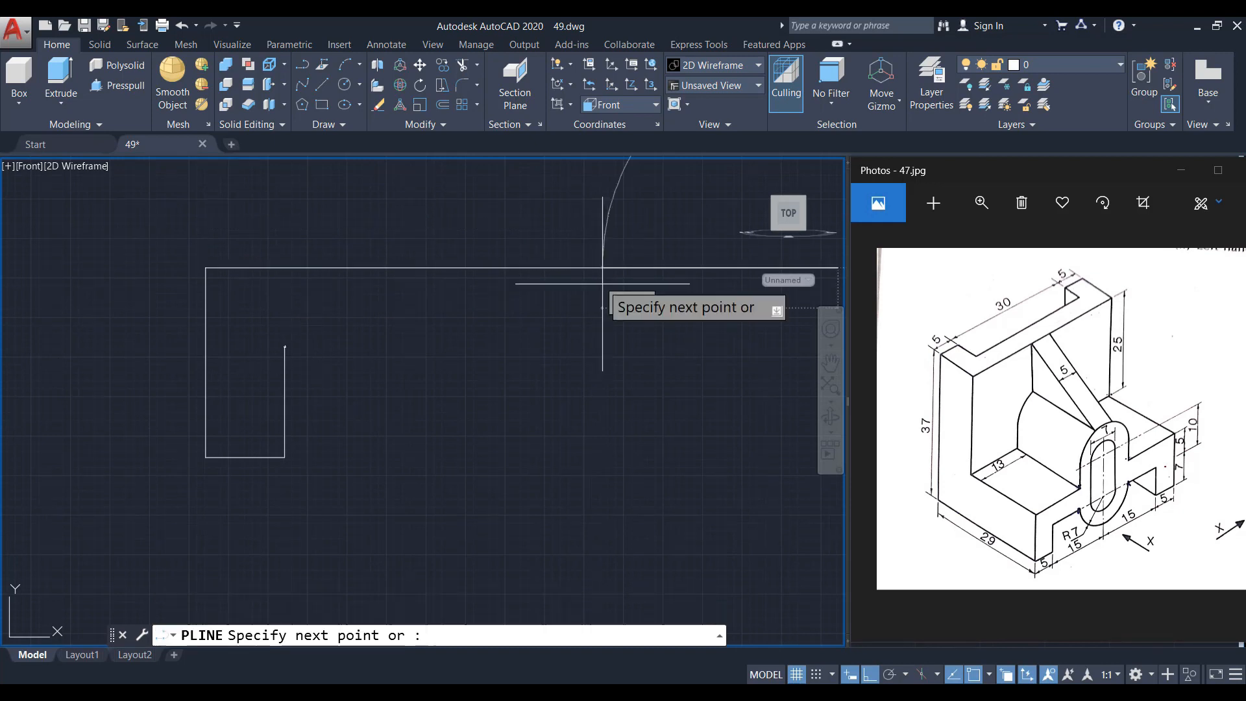
middle_click_drag(433, 319, 331, 332)
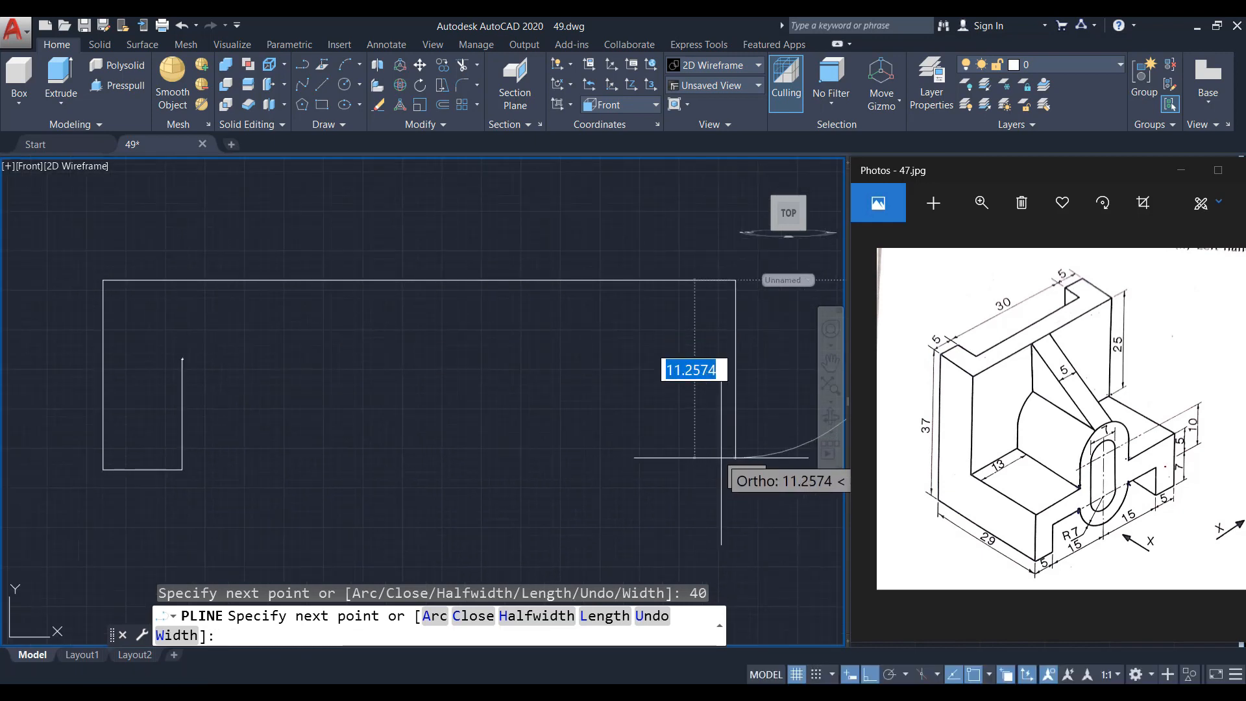
Continue the polyline 12 units down, 5 units left and 7 units up, and close the profile
type("11")
key("Return")
type("12")
key("Return")
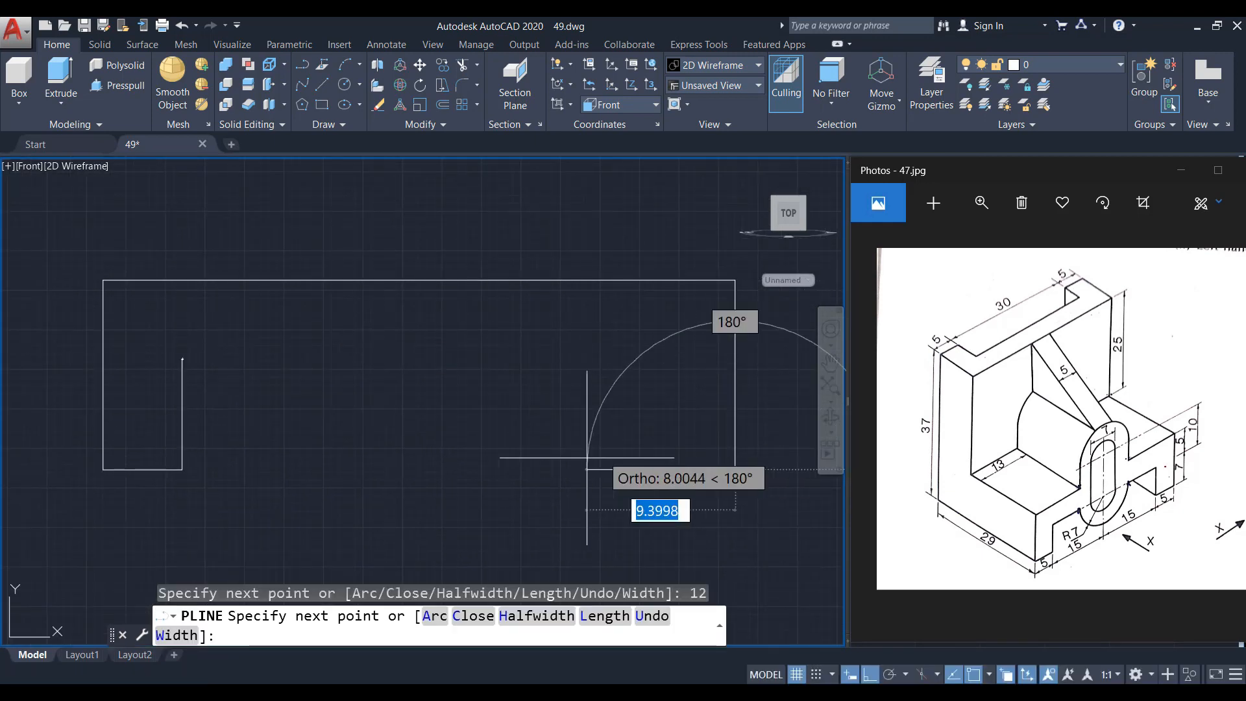
type("5")
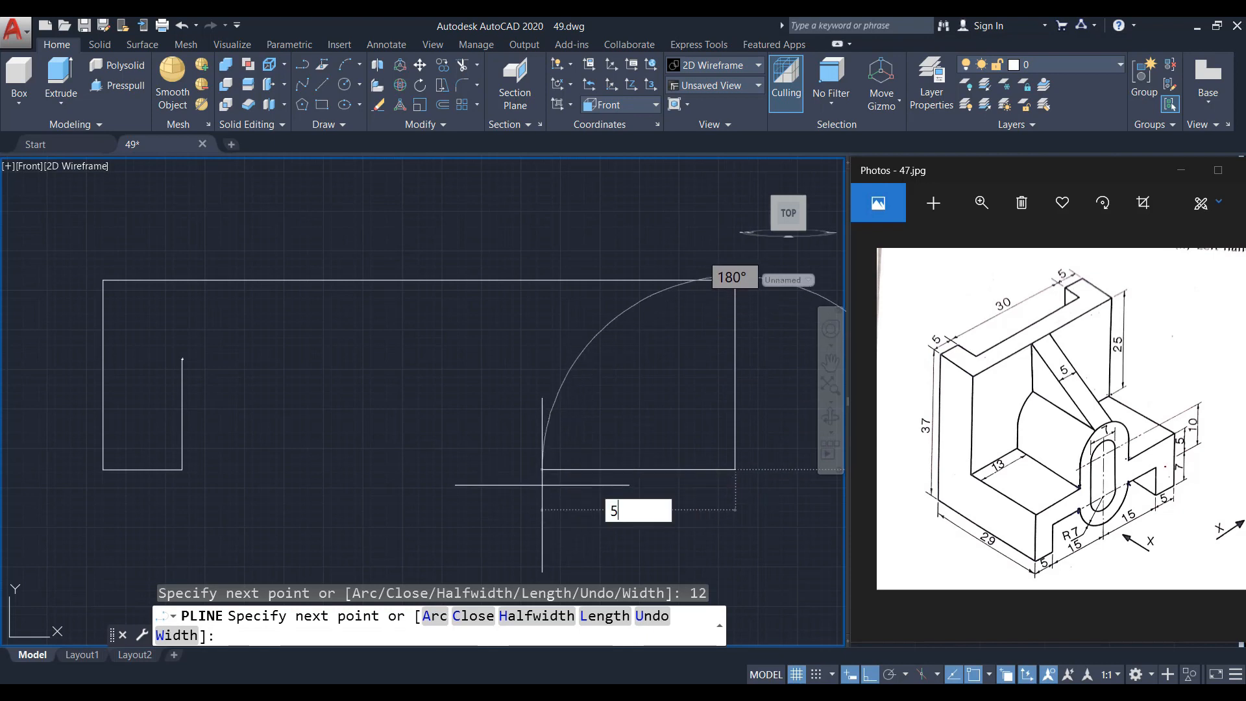
key("Return")
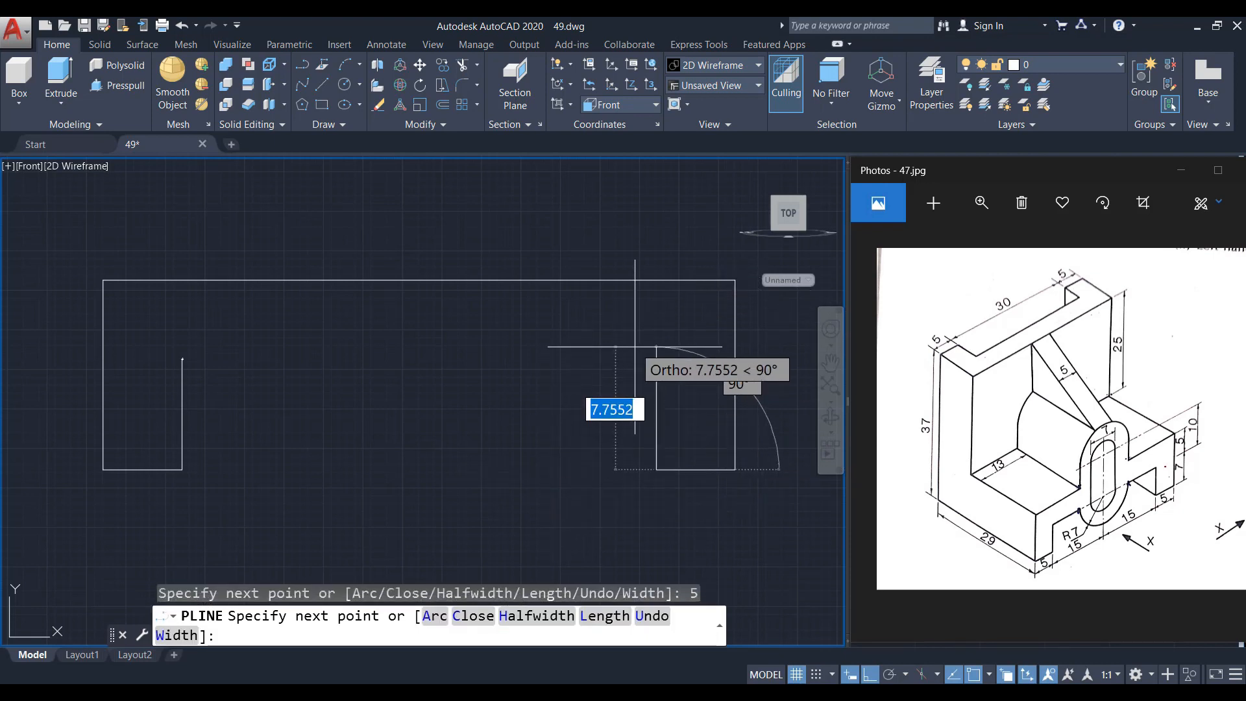
type("7")
key("Return")
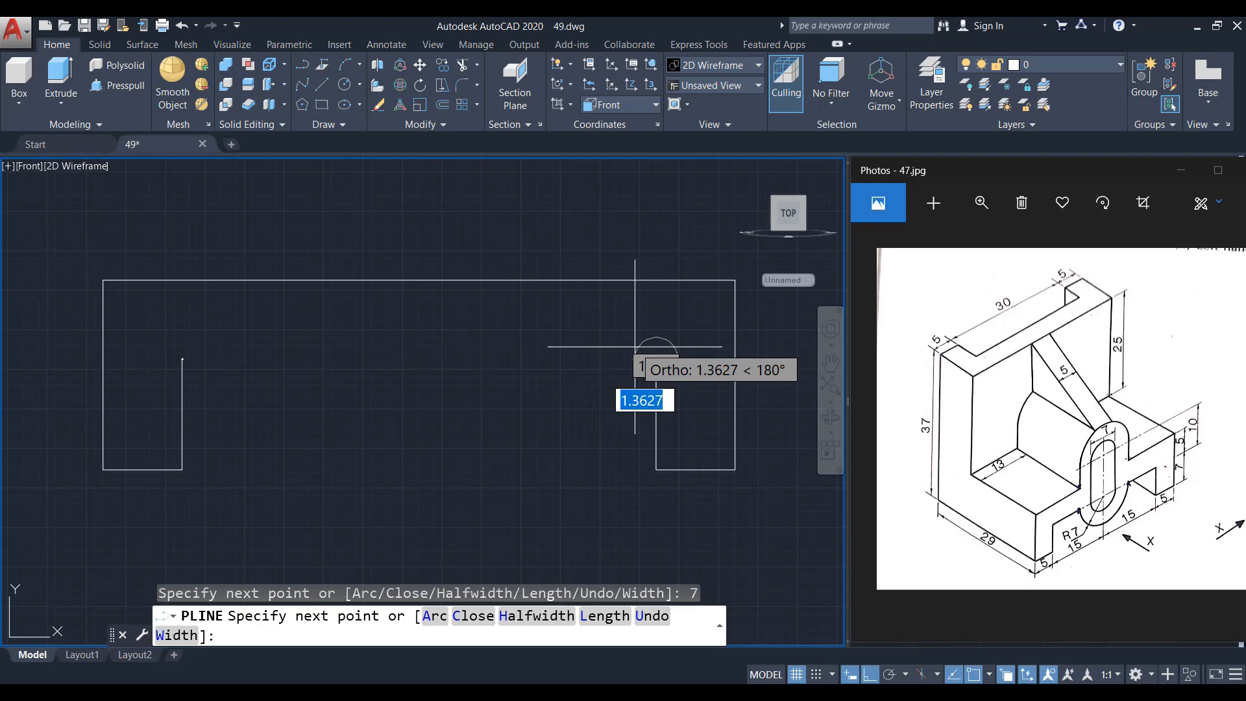
type("c")
key("Return")
middle_click_drag(486, 370, 500, 398)
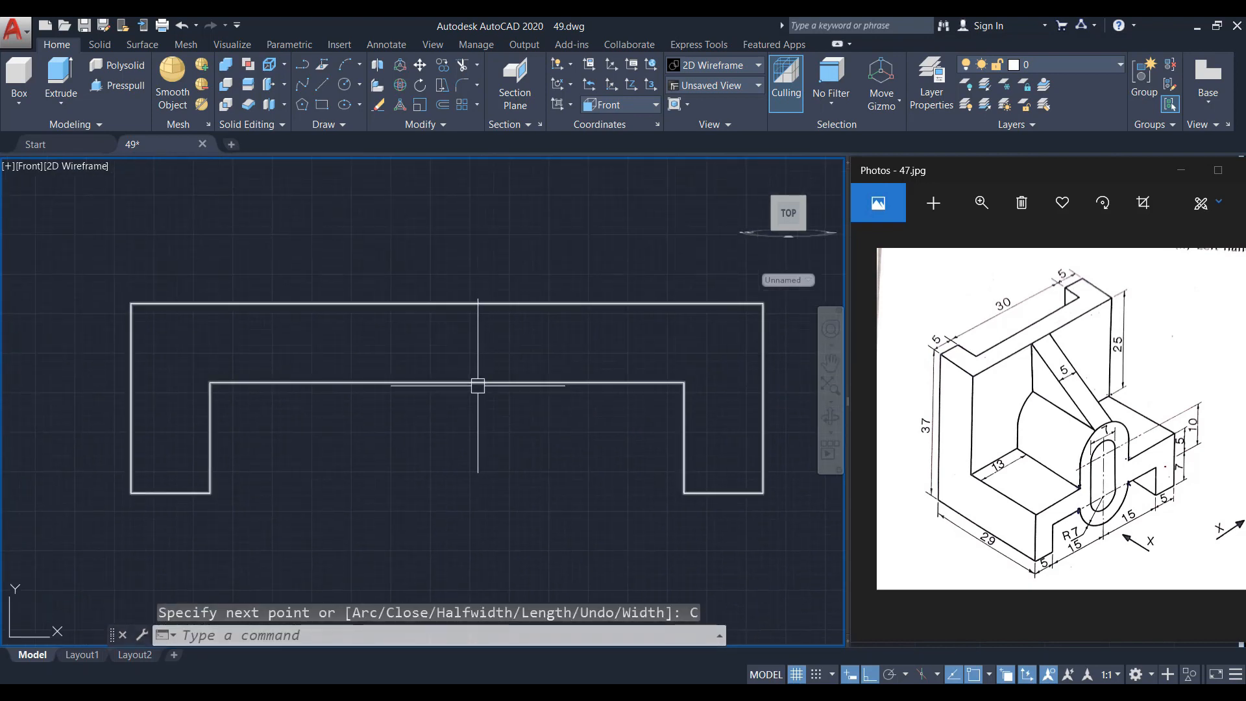
left_click(478, 385)
key("Escape")
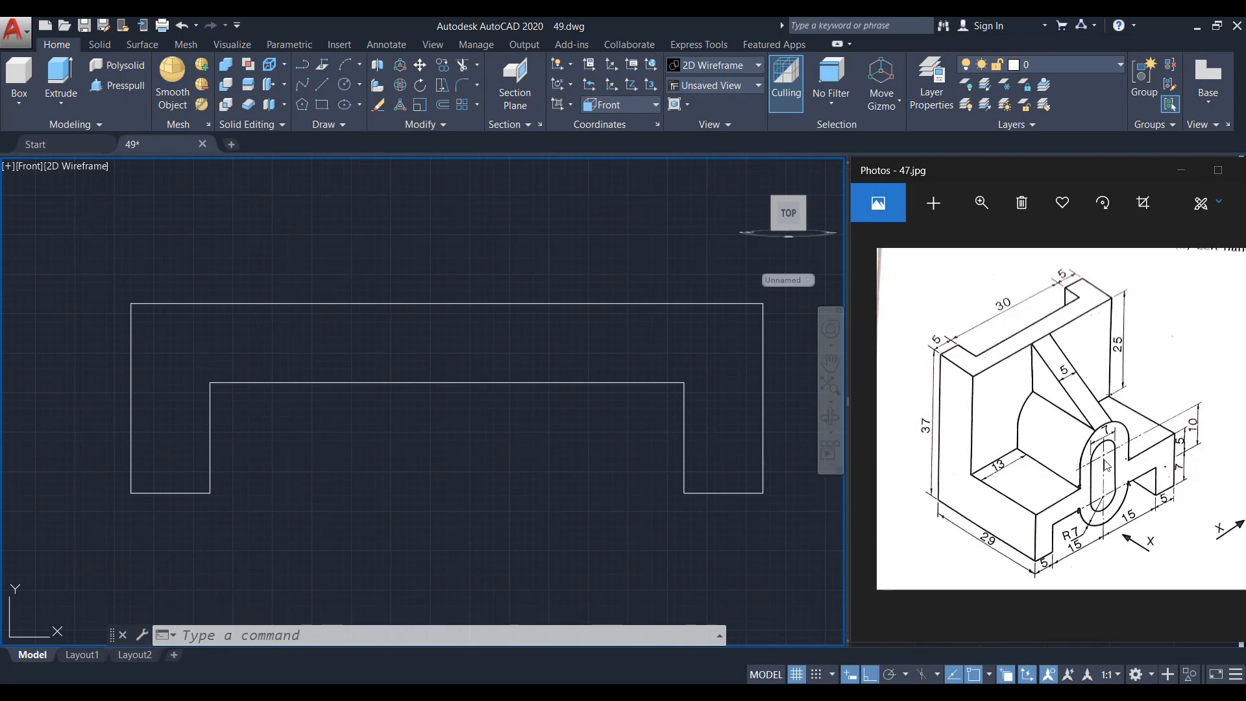
Draw a circle of diameter 7 centred on the midpoint of the profile's inner horizontal edge
type("c")
key("Return")
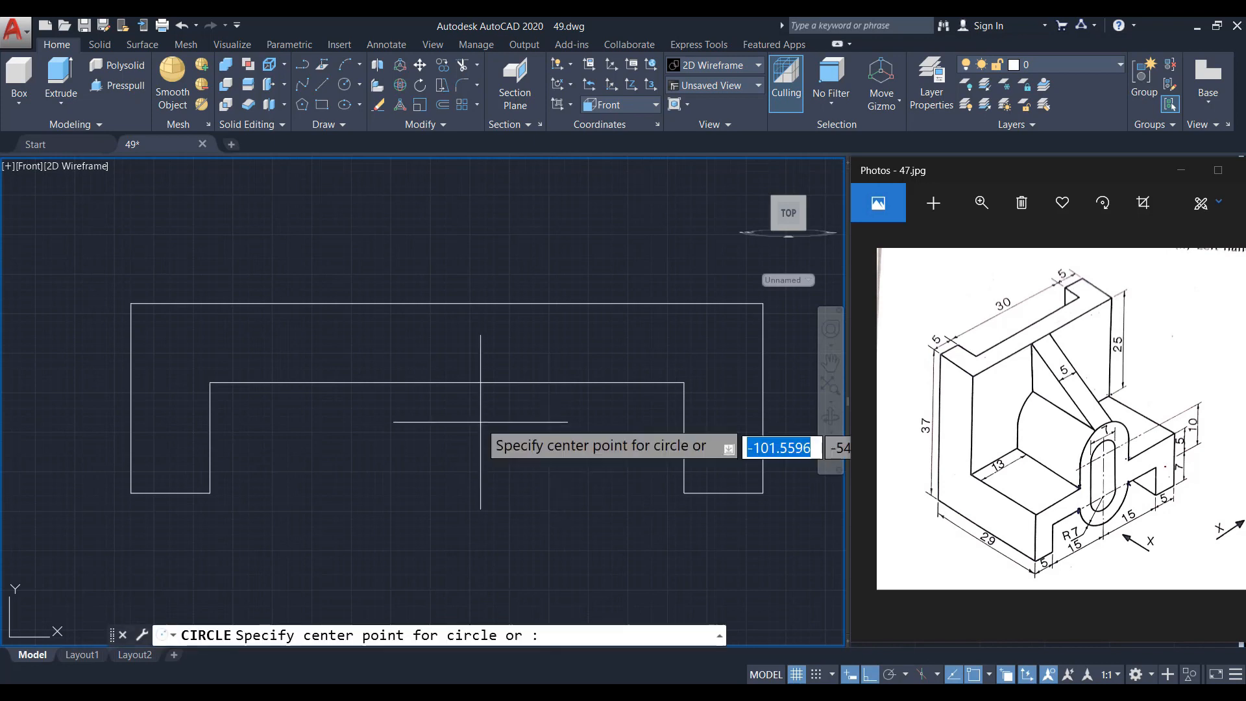
left_click(447, 367)
type("D")
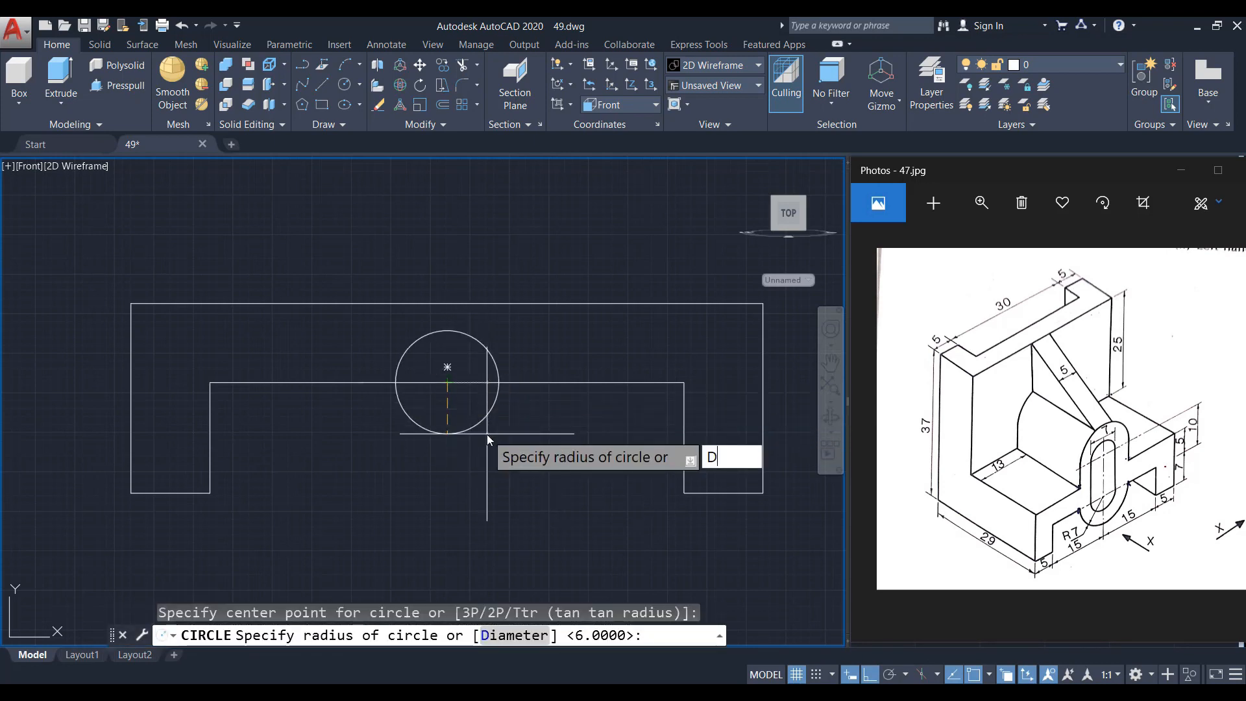
key("Return")
type("7")
key("Return")
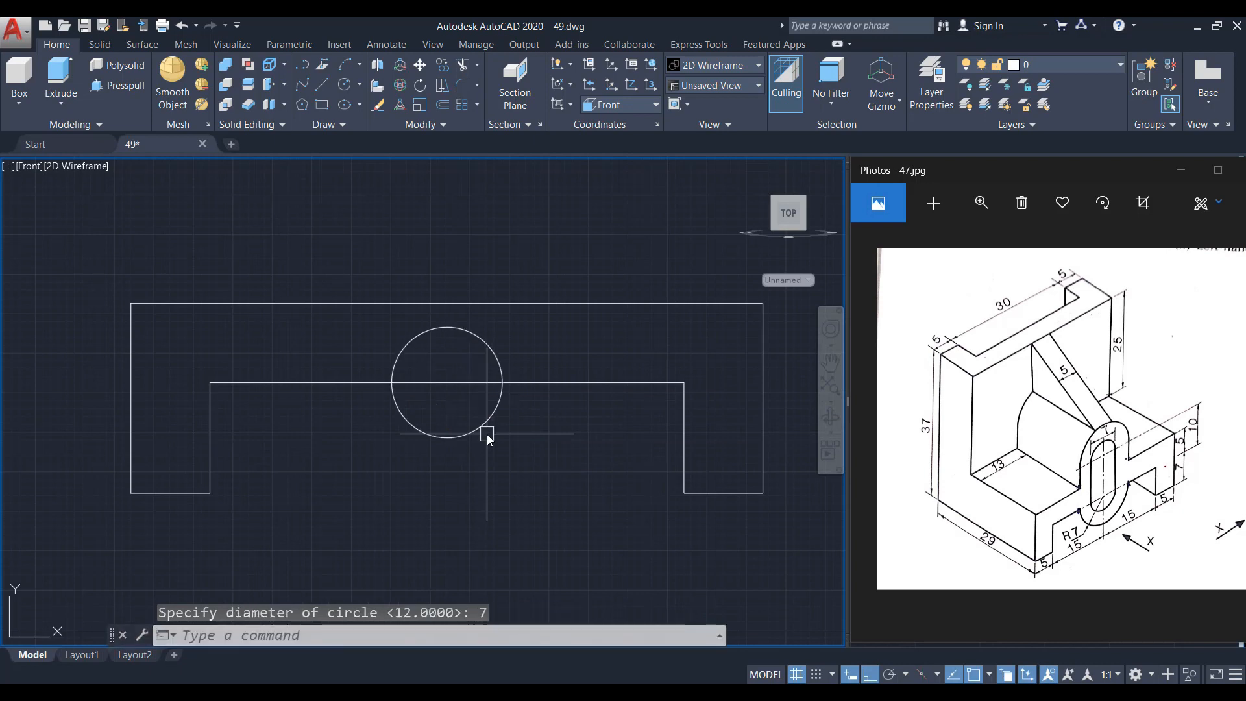
Copy the circle 10 units straight up
middle_click_drag(488, 435, 490, 451)
left_click(486, 443)
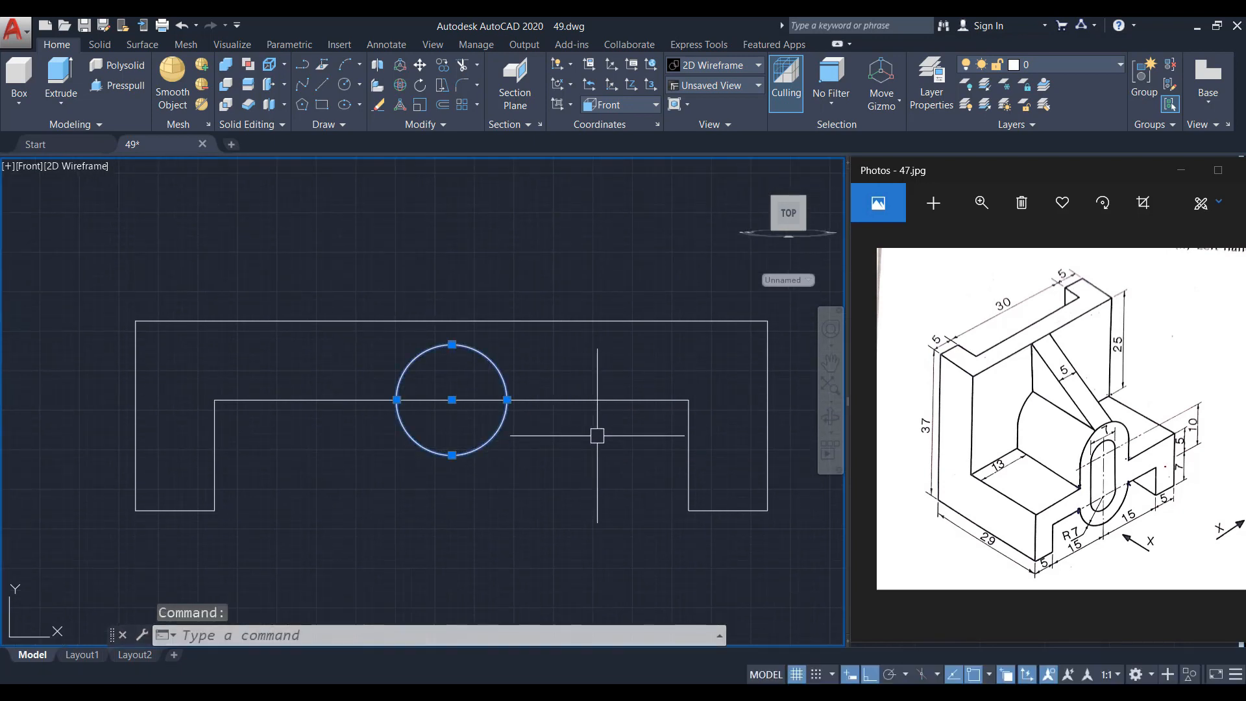
type("CO")
key("Return")
middle_click_drag(552, 435, 552, 470)
left_click(553, 386)
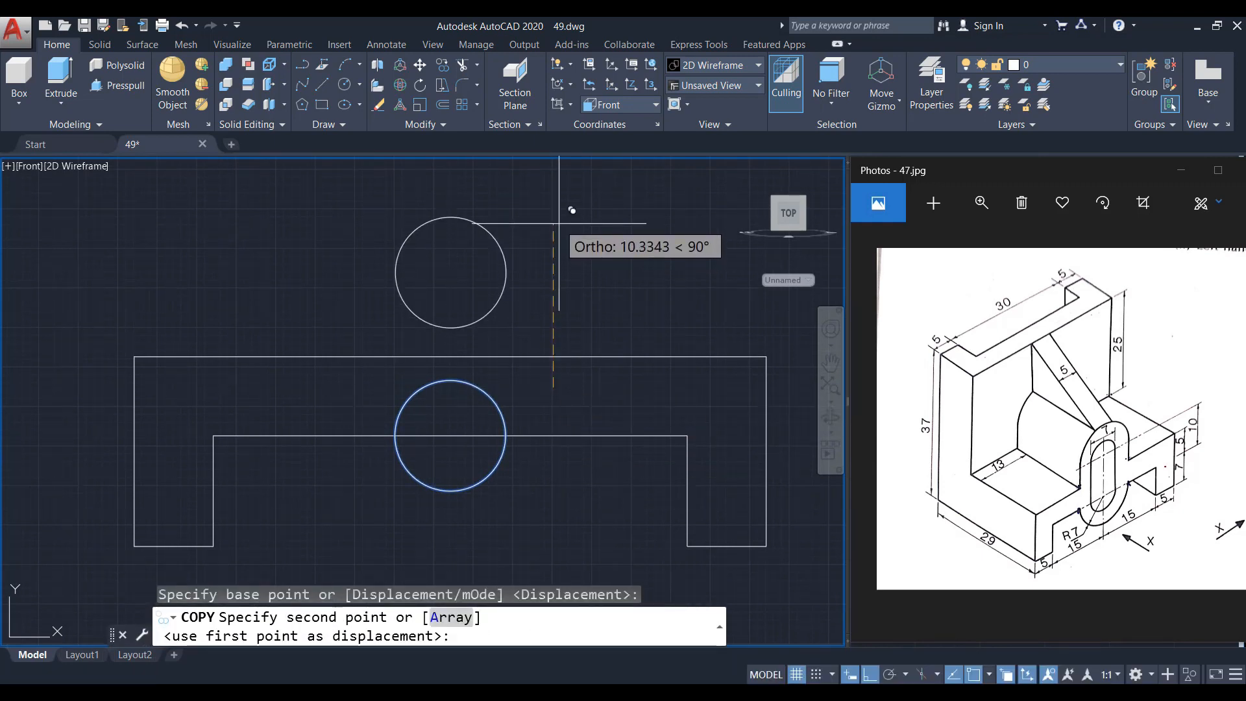
type("10")
key("Return")
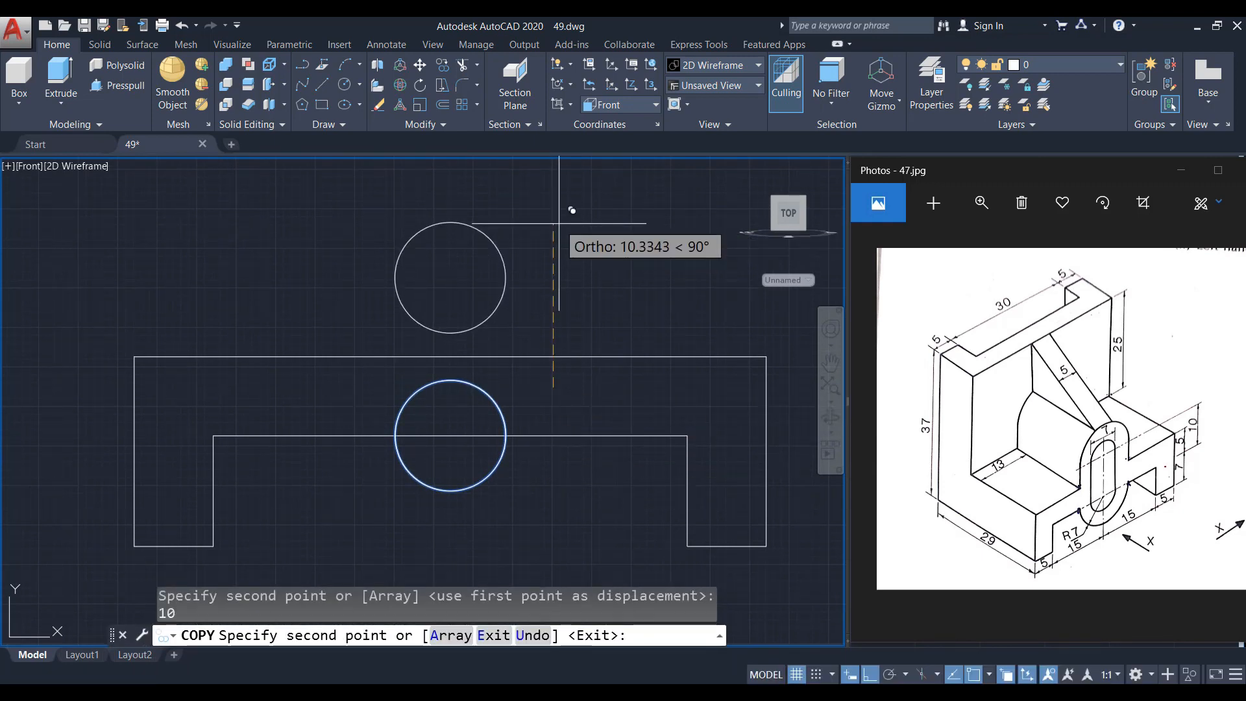
key("Escape")
Draw two vertical lines connecting the left and right quadrants of the upper and lower circles
type("l")
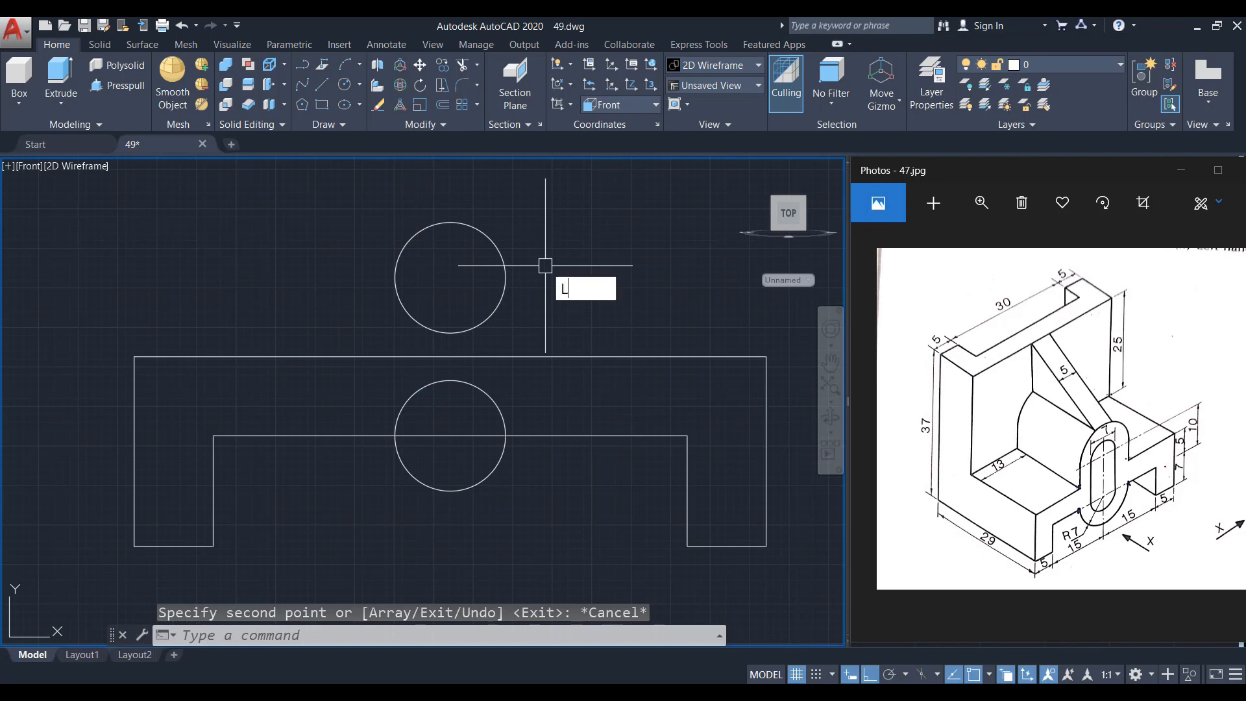
key("Return")
left_click(505, 278)
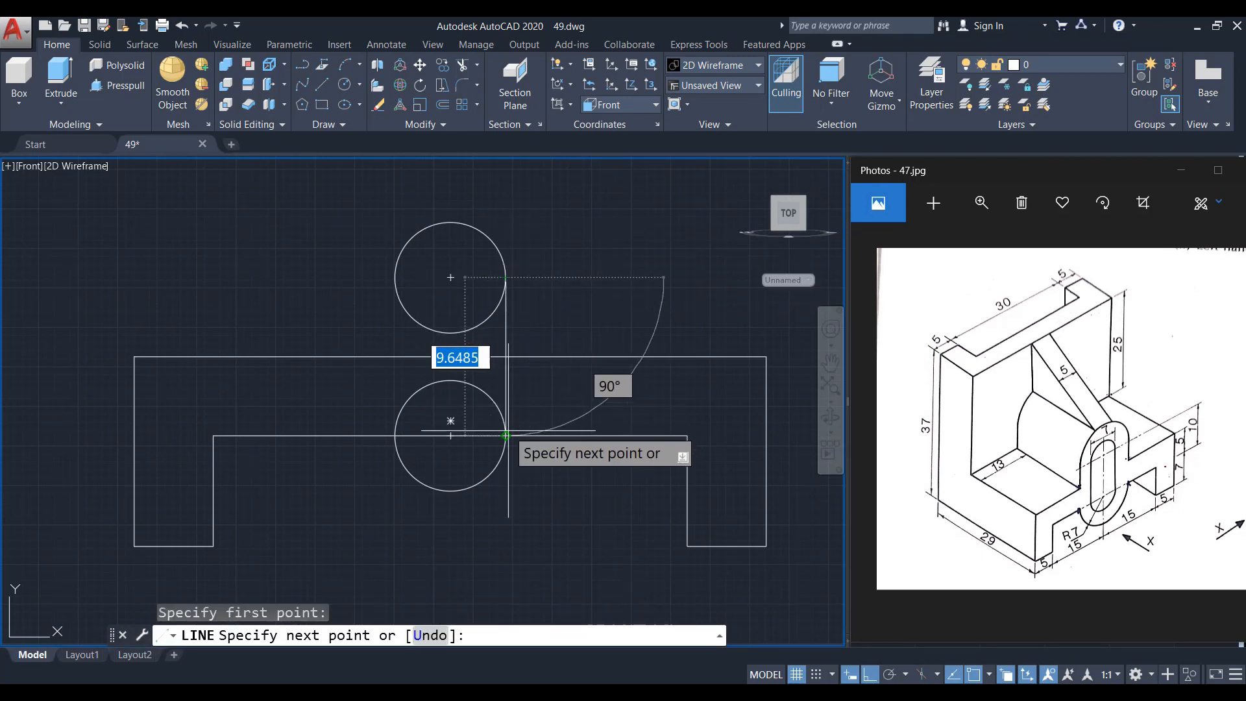
left_click(505, 436)
key("Escape")
key("Return")
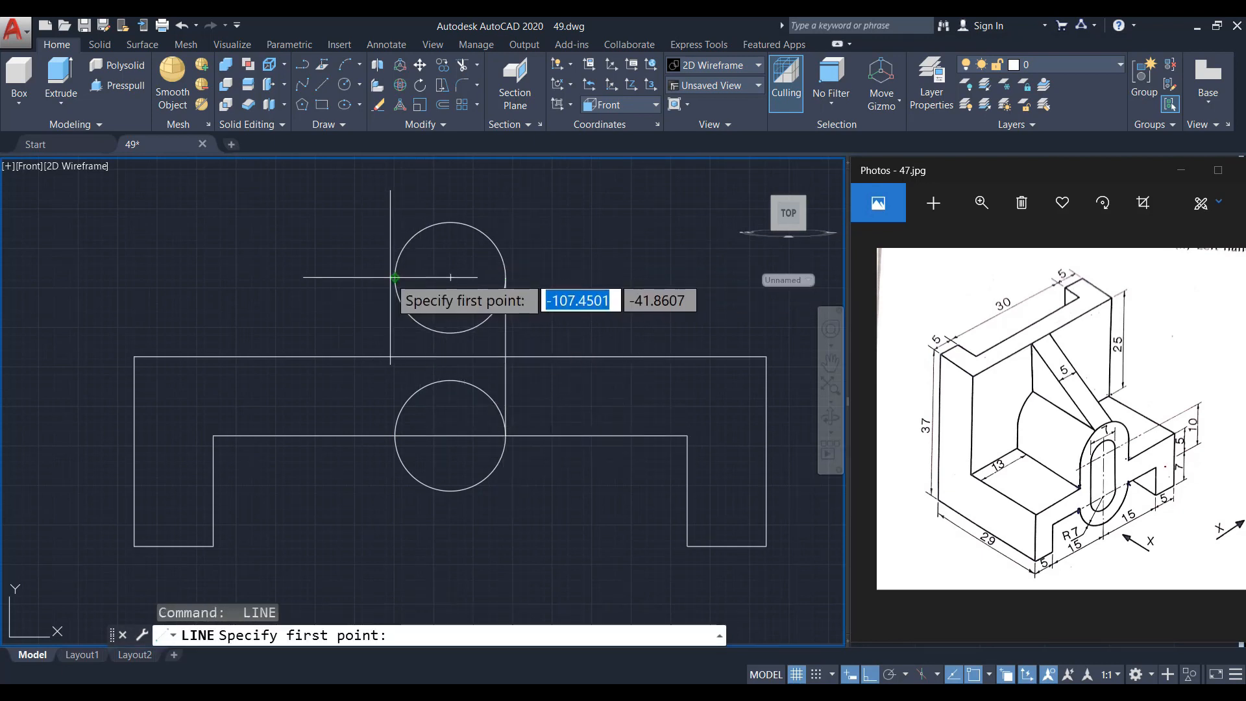
left_click(395, 278)
left_click(395, 436)
key("Escape")
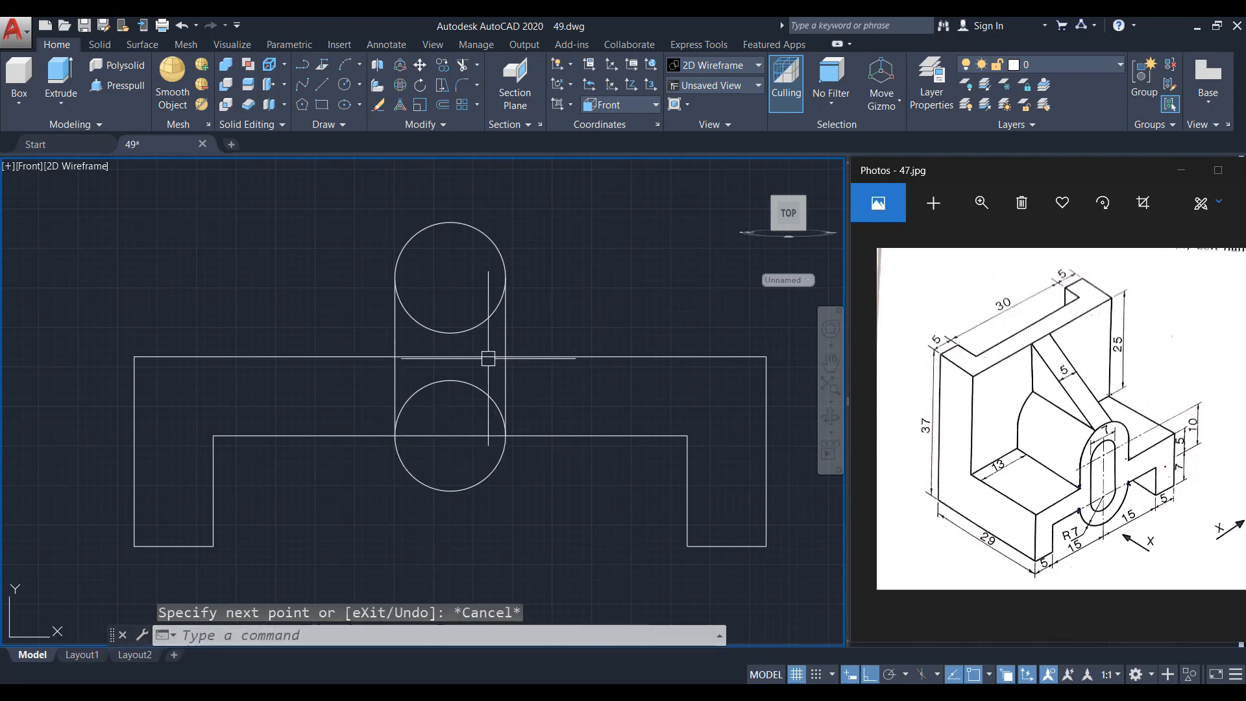
Trim the inner halves of both circles to leave a slot outline
type("TR")
key("Return")
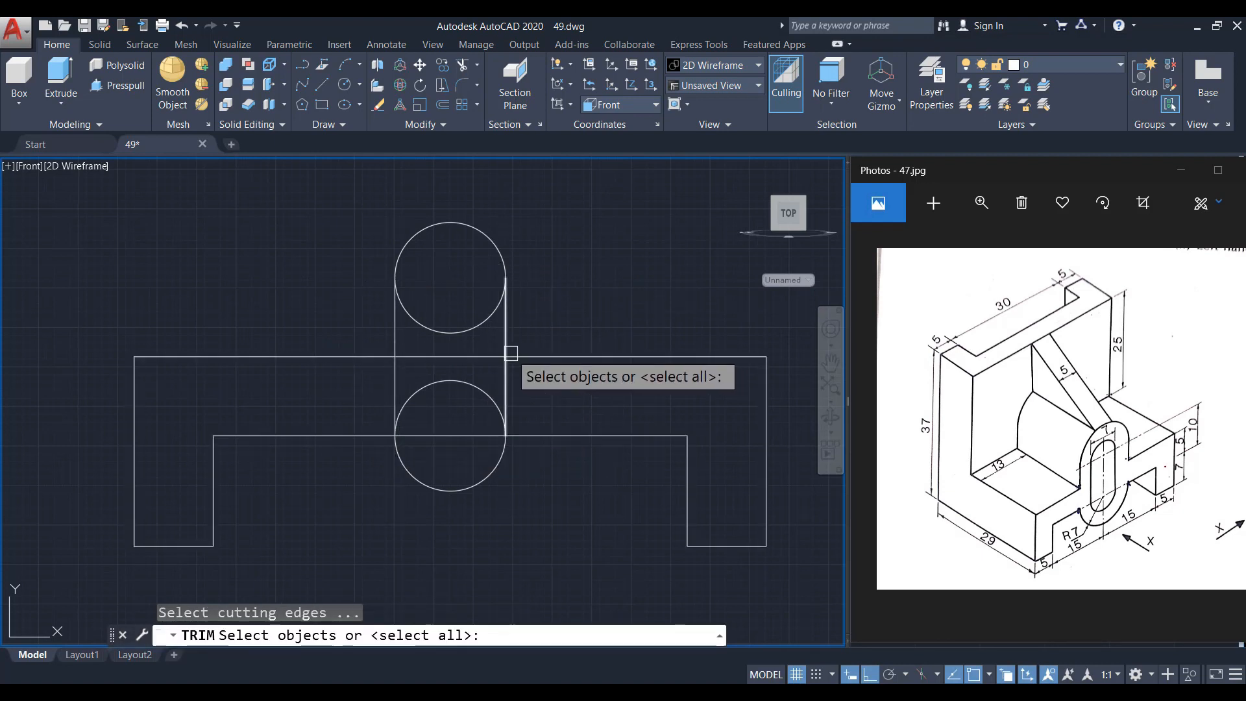
key("Return")
left_click(467, 326)
left_click(475, 386)
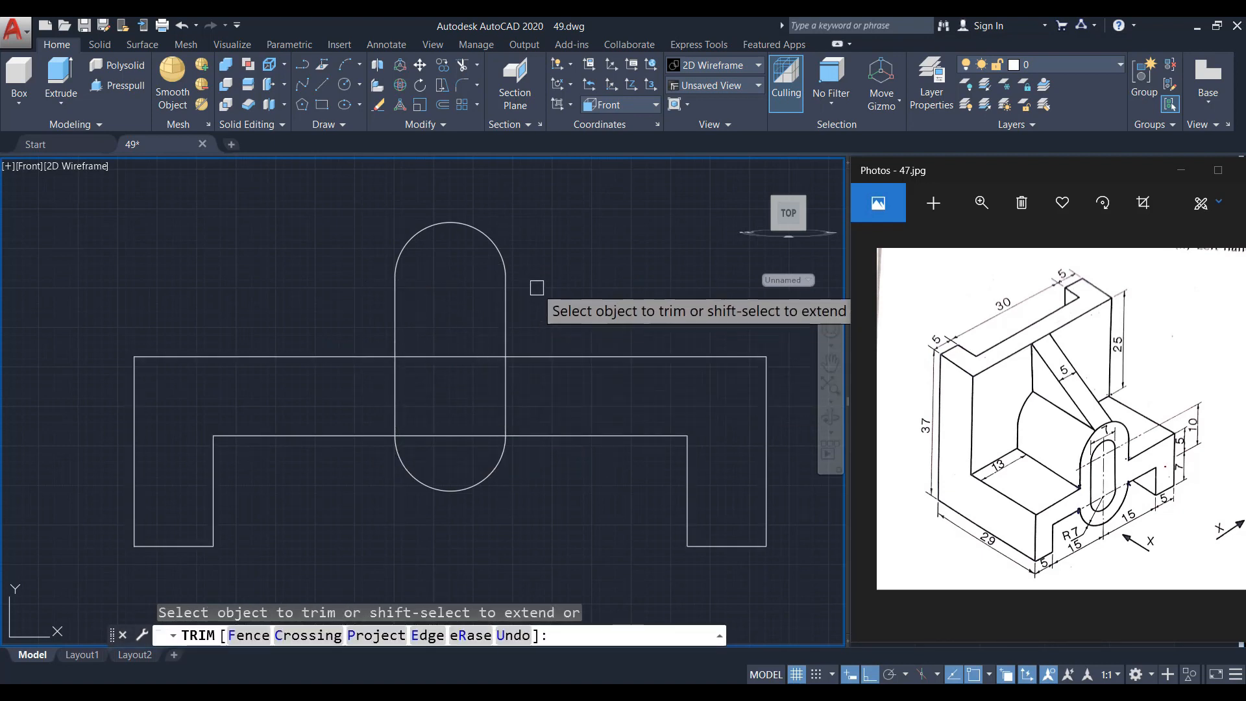
key("Escape")
Join the two slot arcs and the two vertical lines into one polyline
type("j")
key("Return")
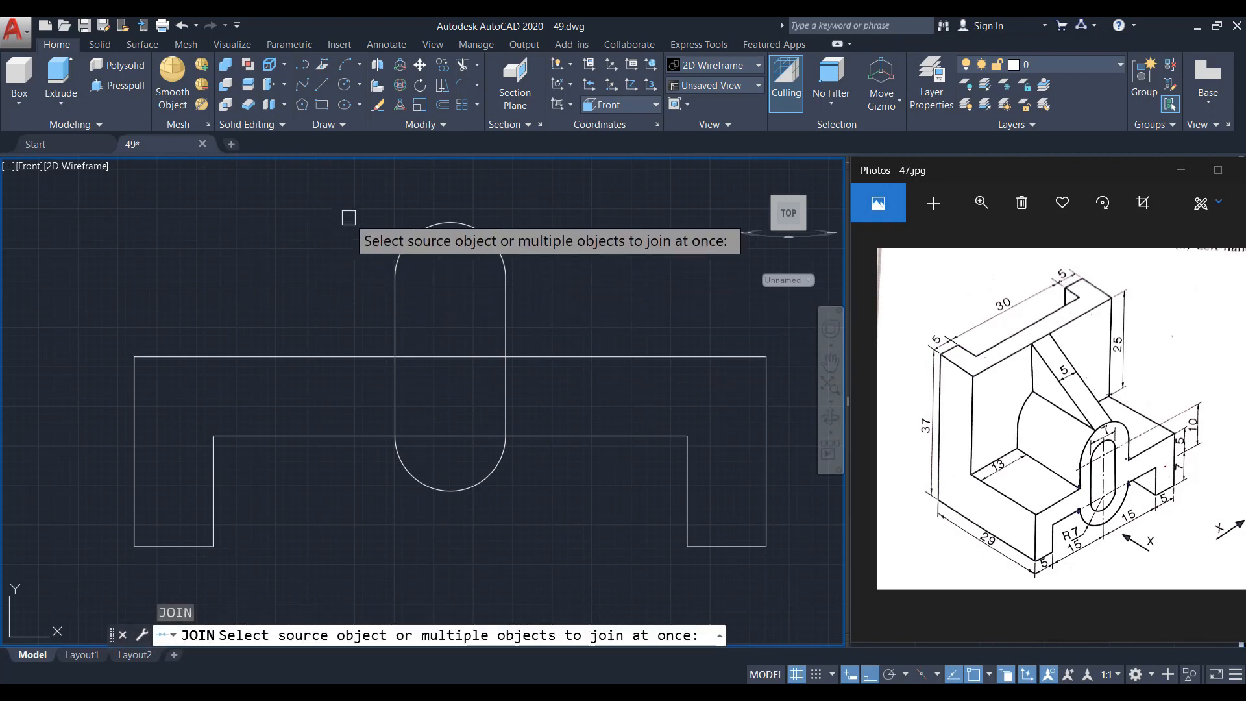
left_click(356, 208)
left_click(547, 504)
key("Return")
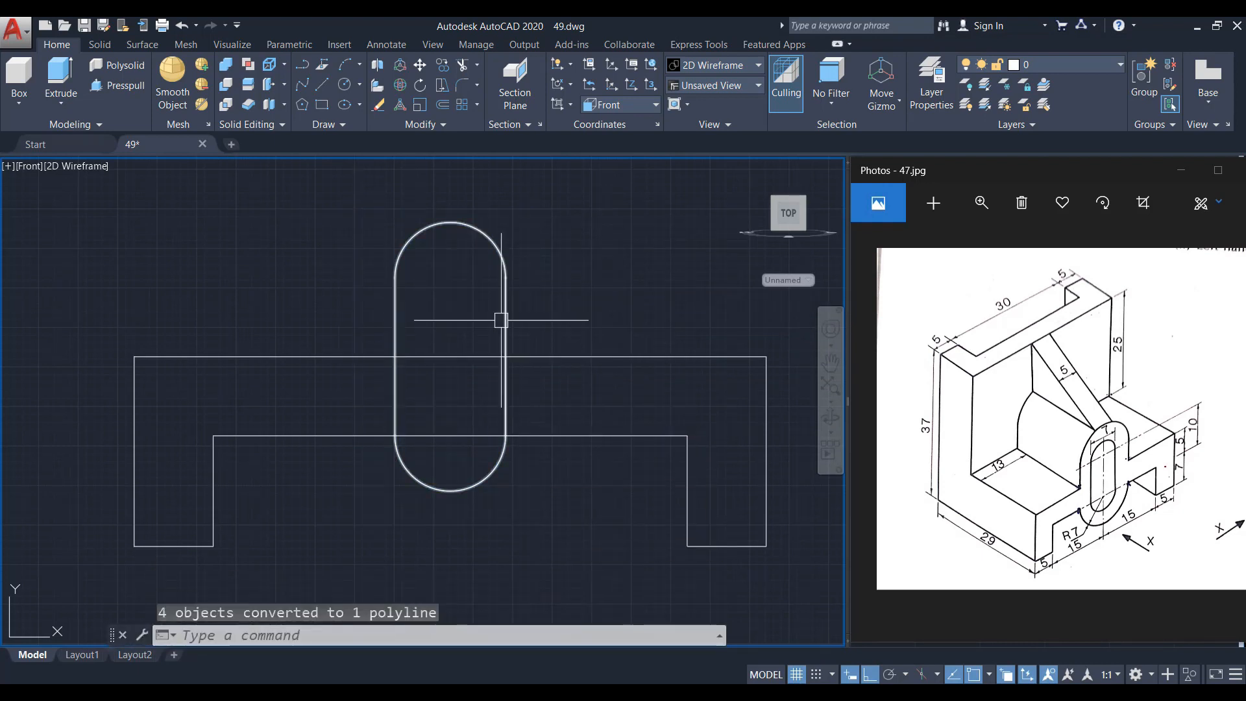
left_click(505, 321)
key("Escape")
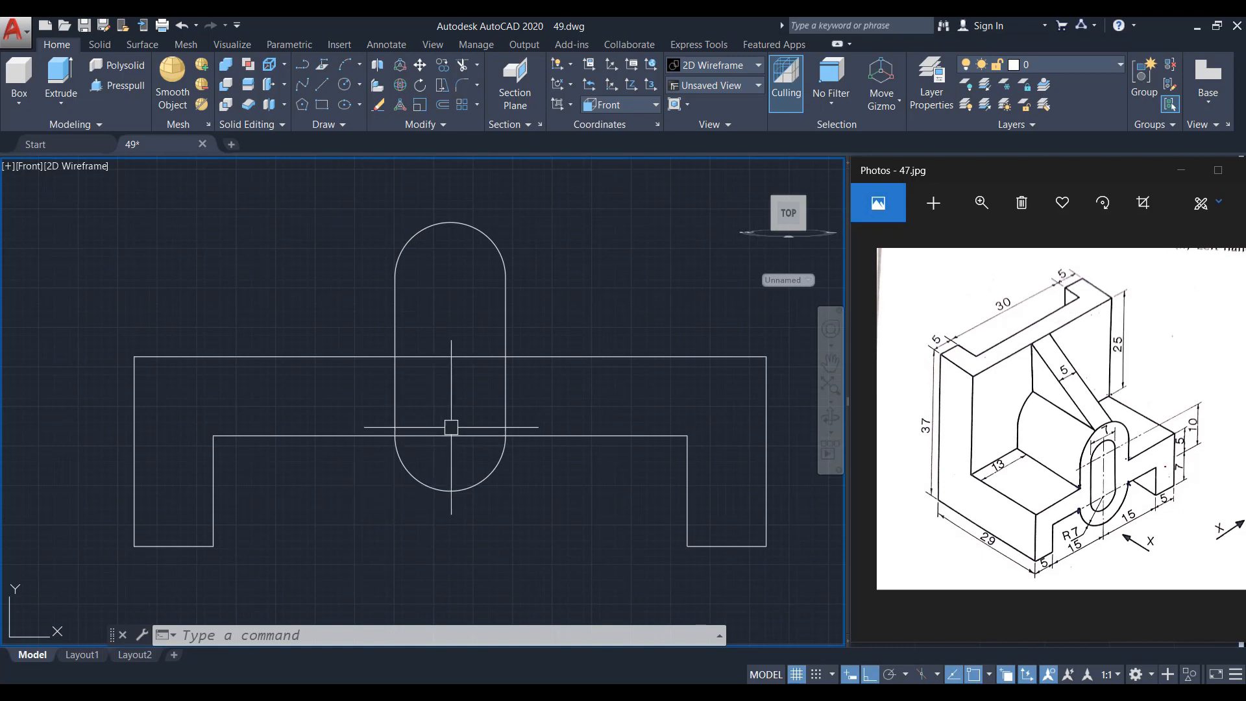
Offset the slot outline 3.5 units outward
type("o")
key("Return")
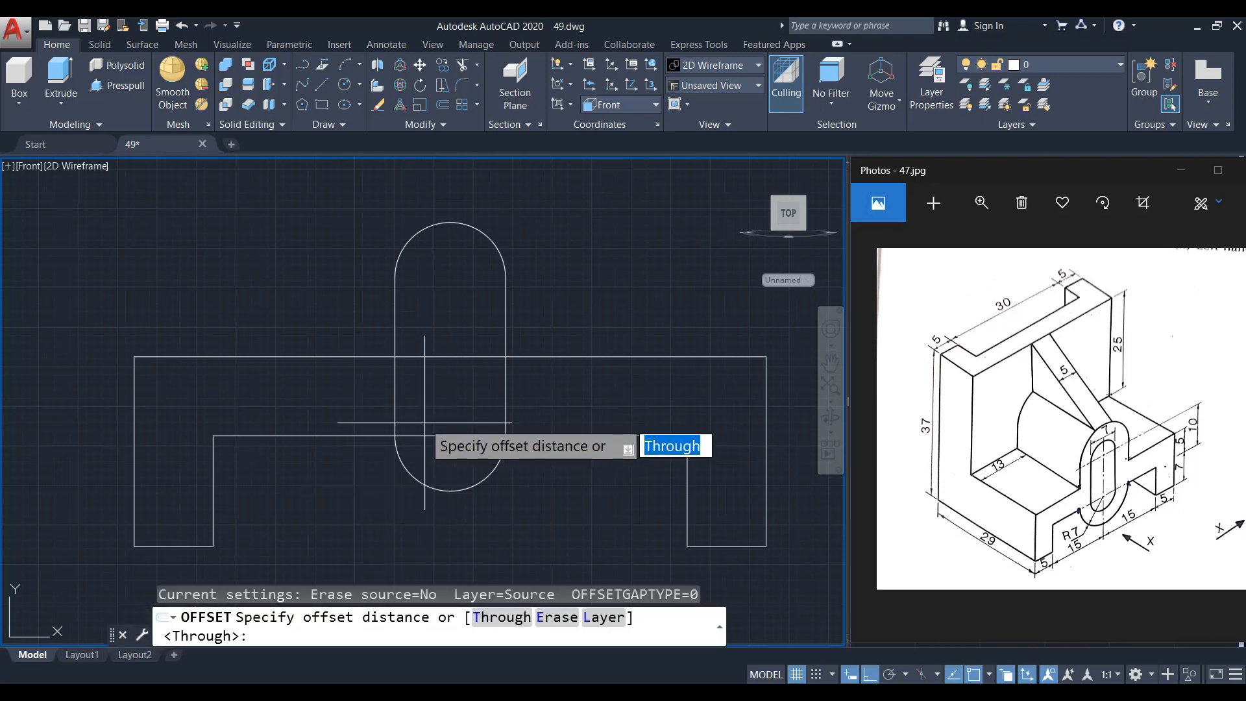
type("3.5")
key("Return")
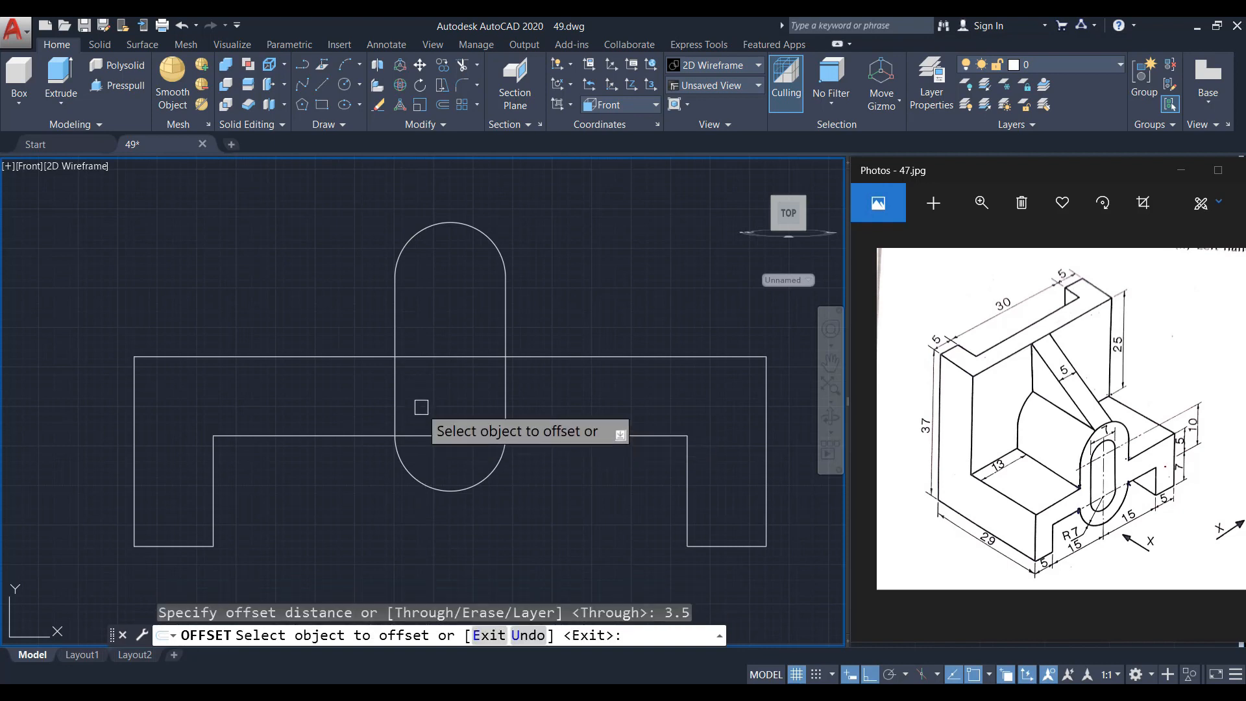
left_click(396, 319)
left_click(311, 302)
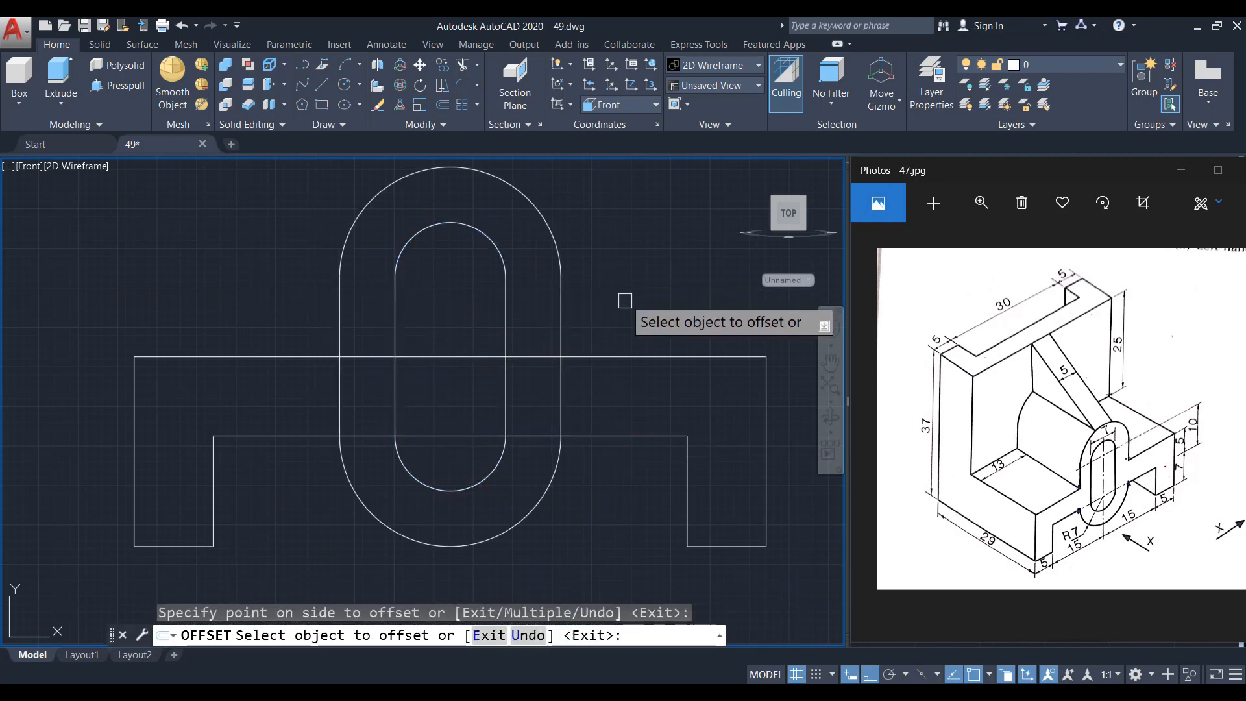
Measure the horizontal width of the outer slot outline between its two vertical sides
key("Escape")
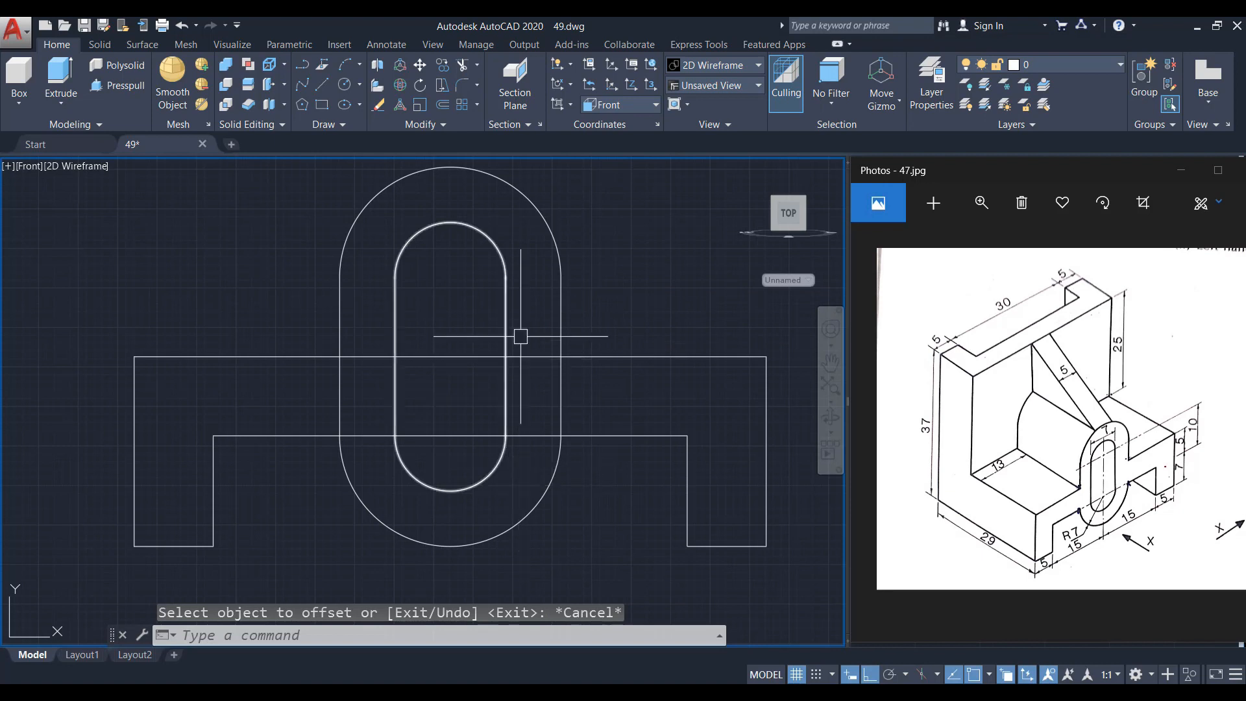
type("DI")
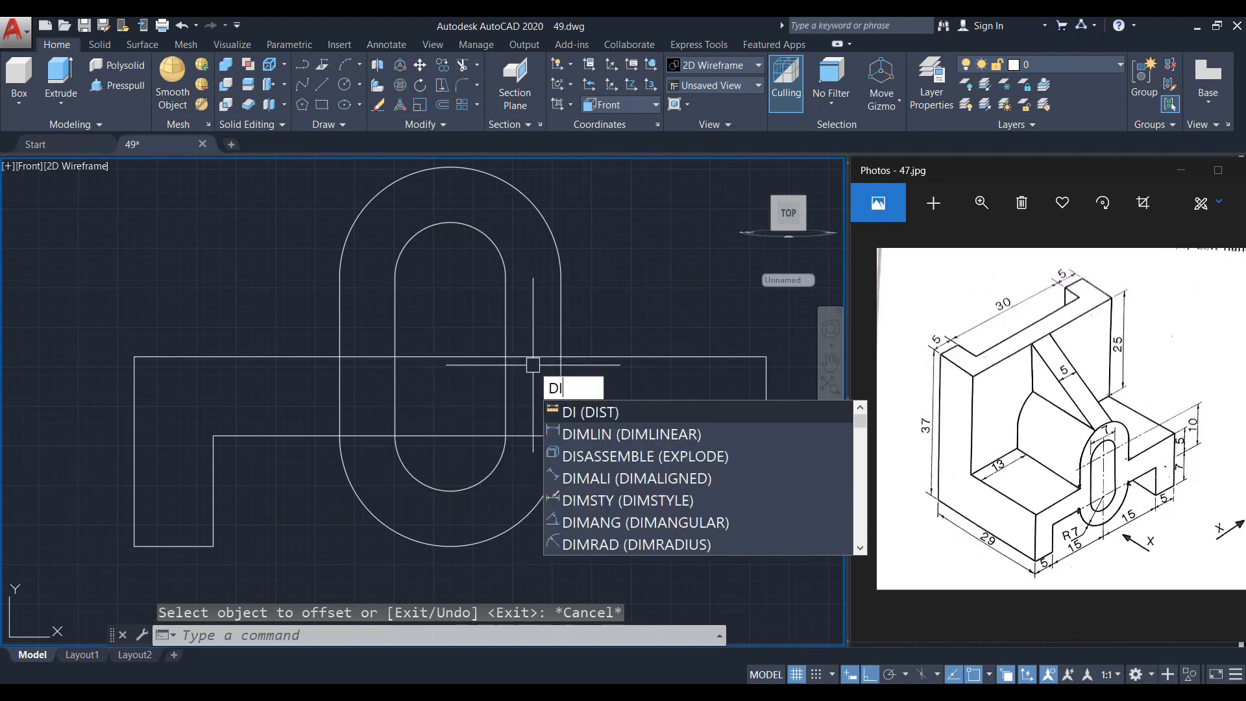
key("Return")
left_click(339, 393)
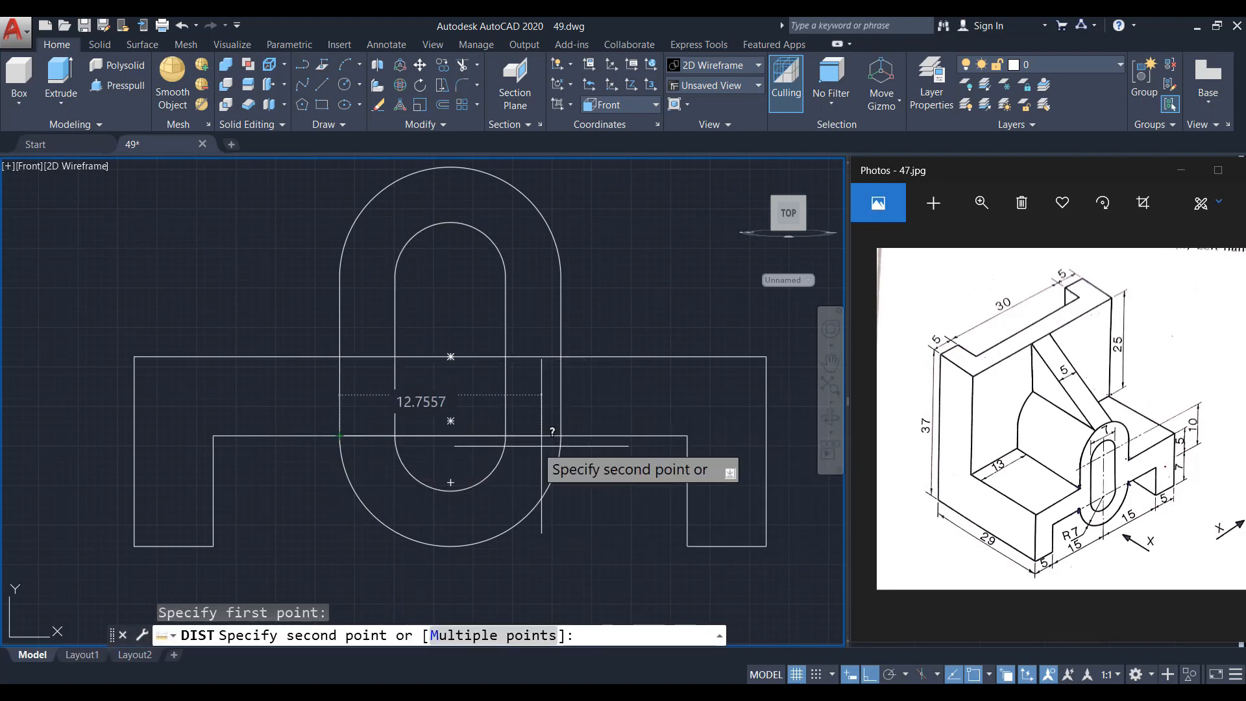
left_click(561, 394)
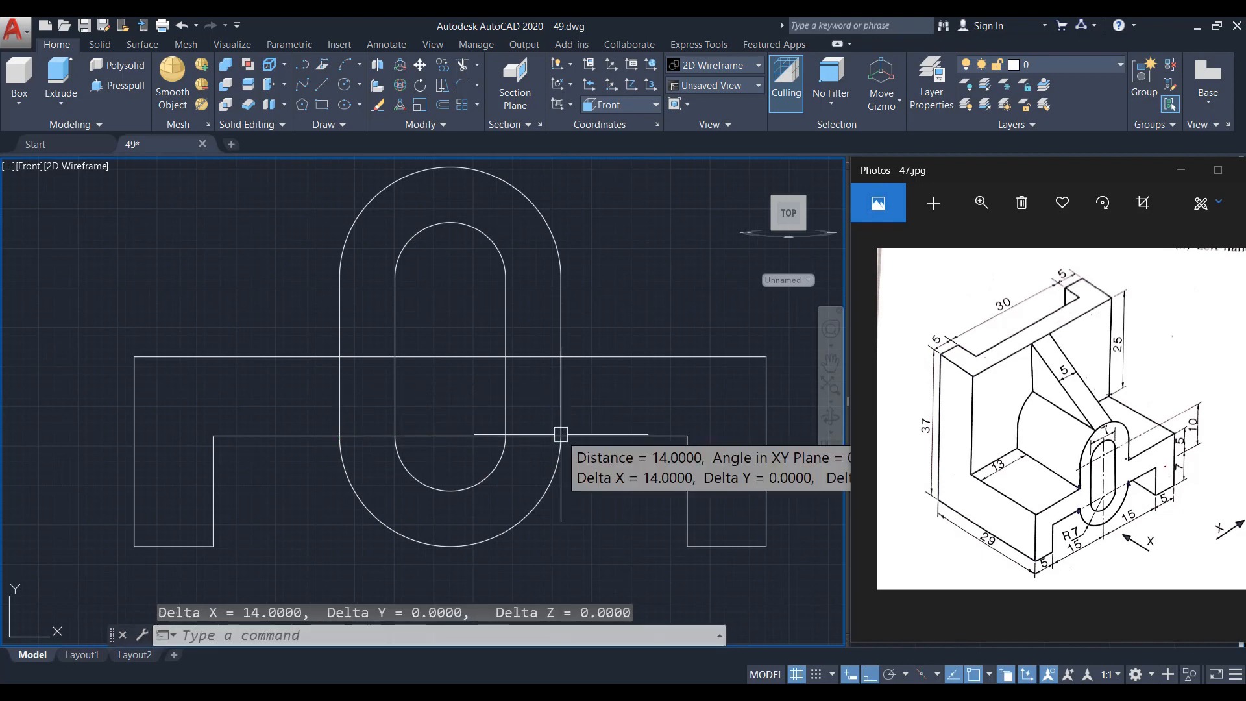
key("Escape")
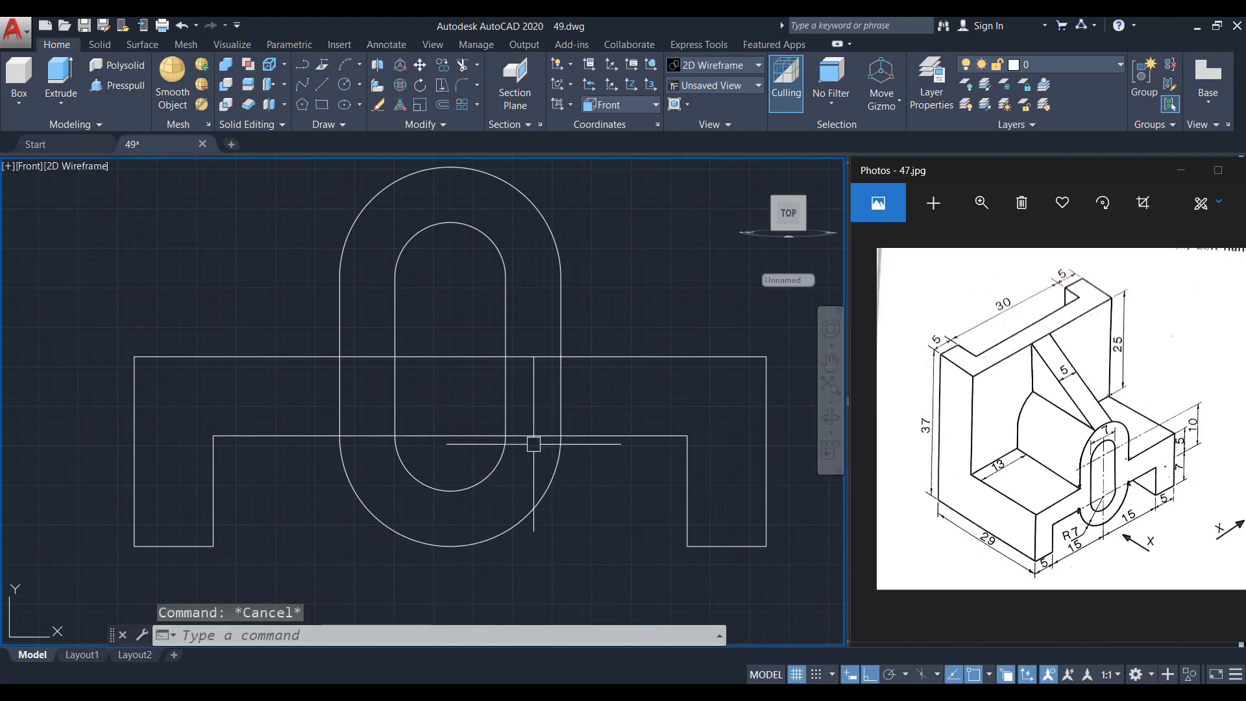
Trim away the base profile's upper and lower horizontal lines where they cross inside the outer slot outline
scroll(517, 359, "down", 1)
scroll(507, 320, "up", 1)
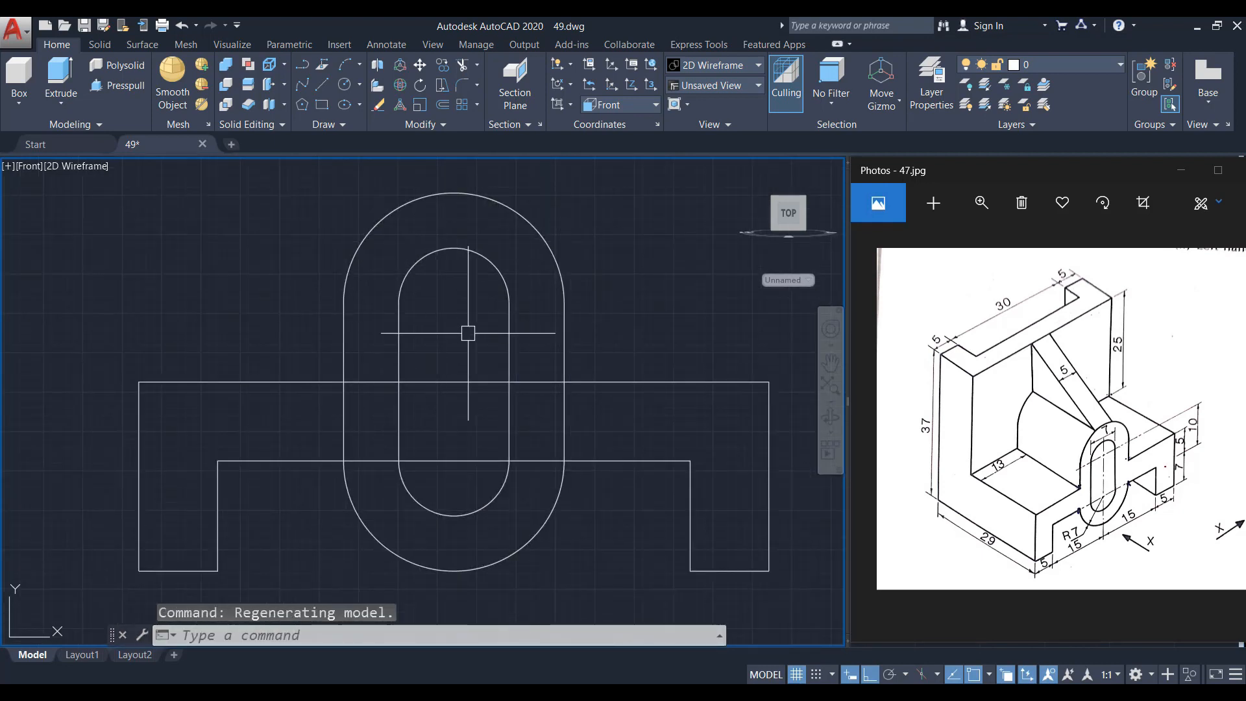
middle_click_drag(467, 333, 468, 321)
type("T")
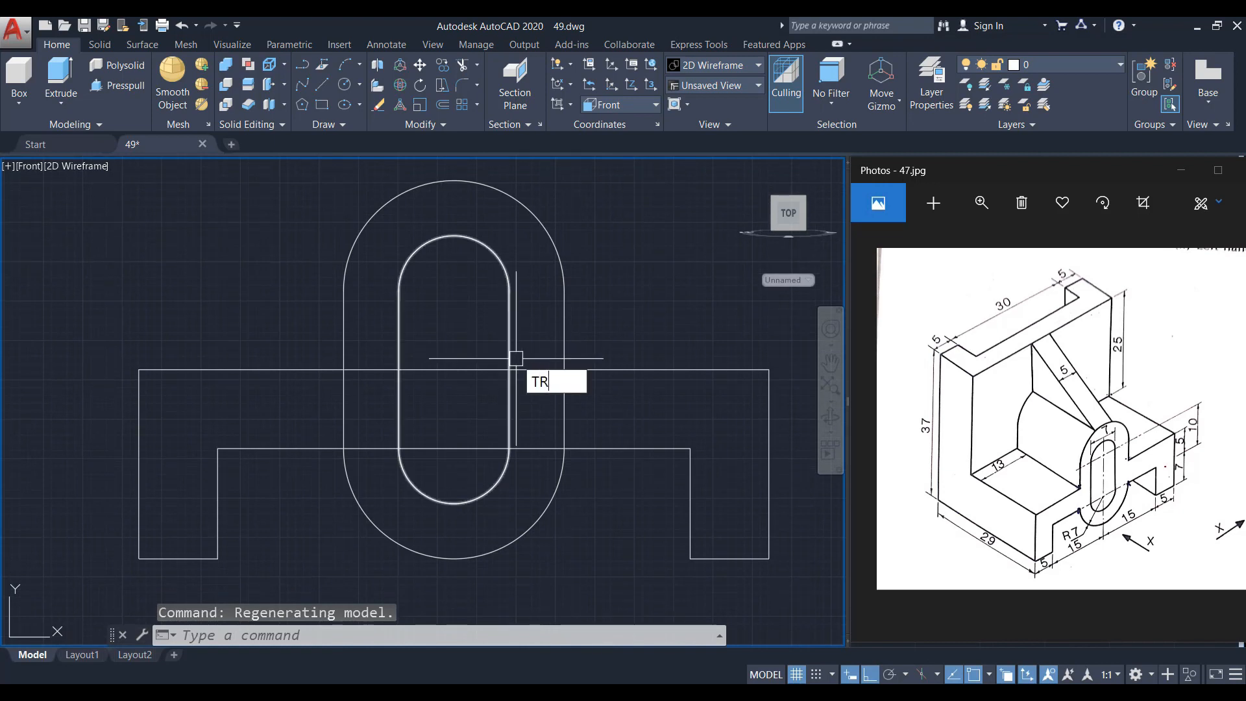
type("R")
key("Return")
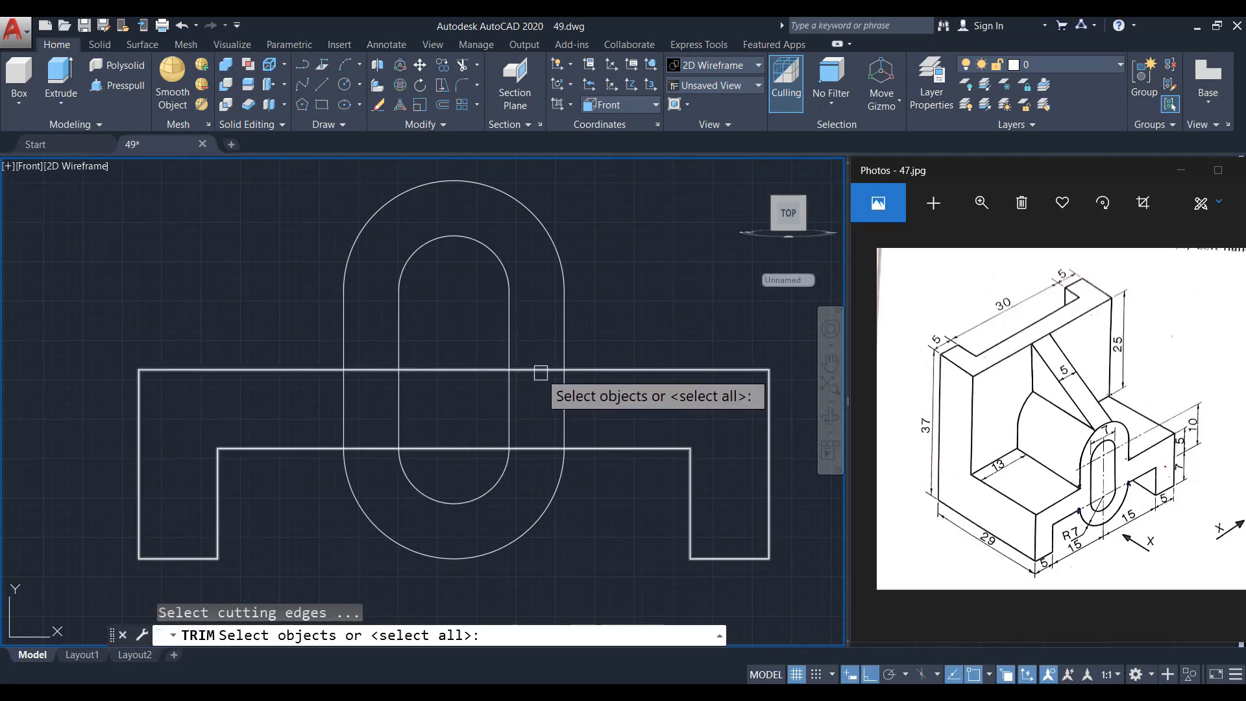
key("Return")
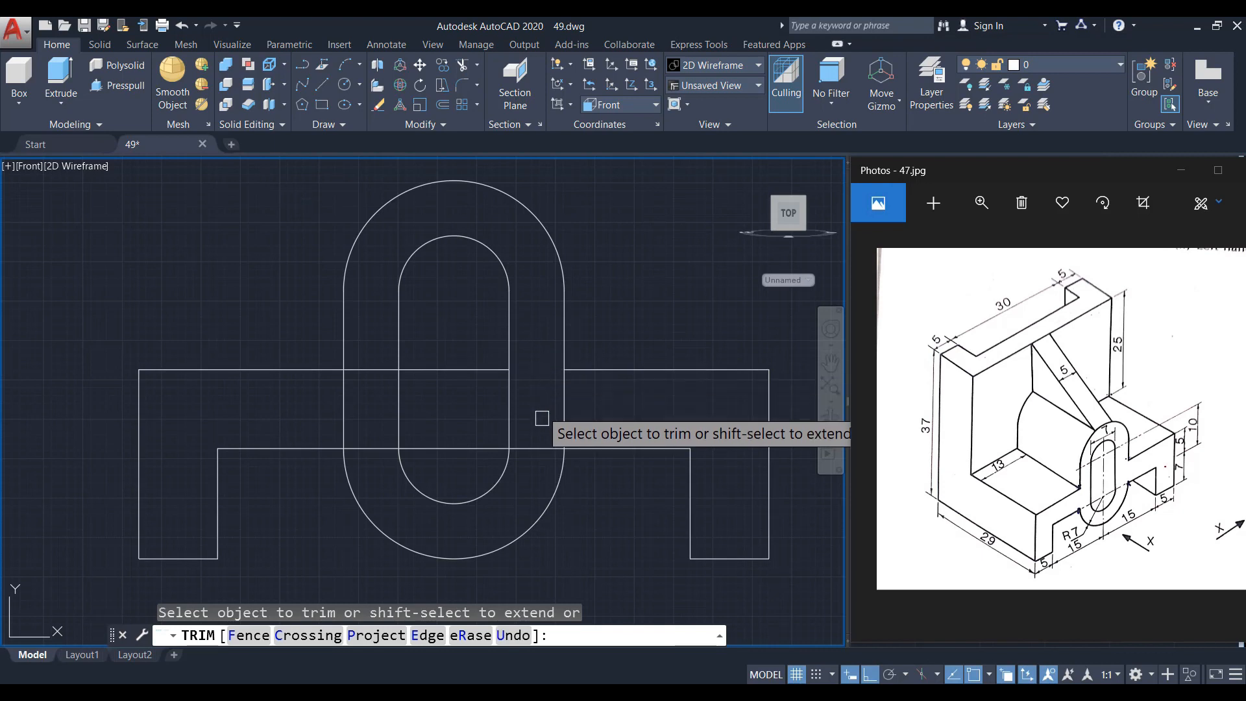
left_click(460, 461)
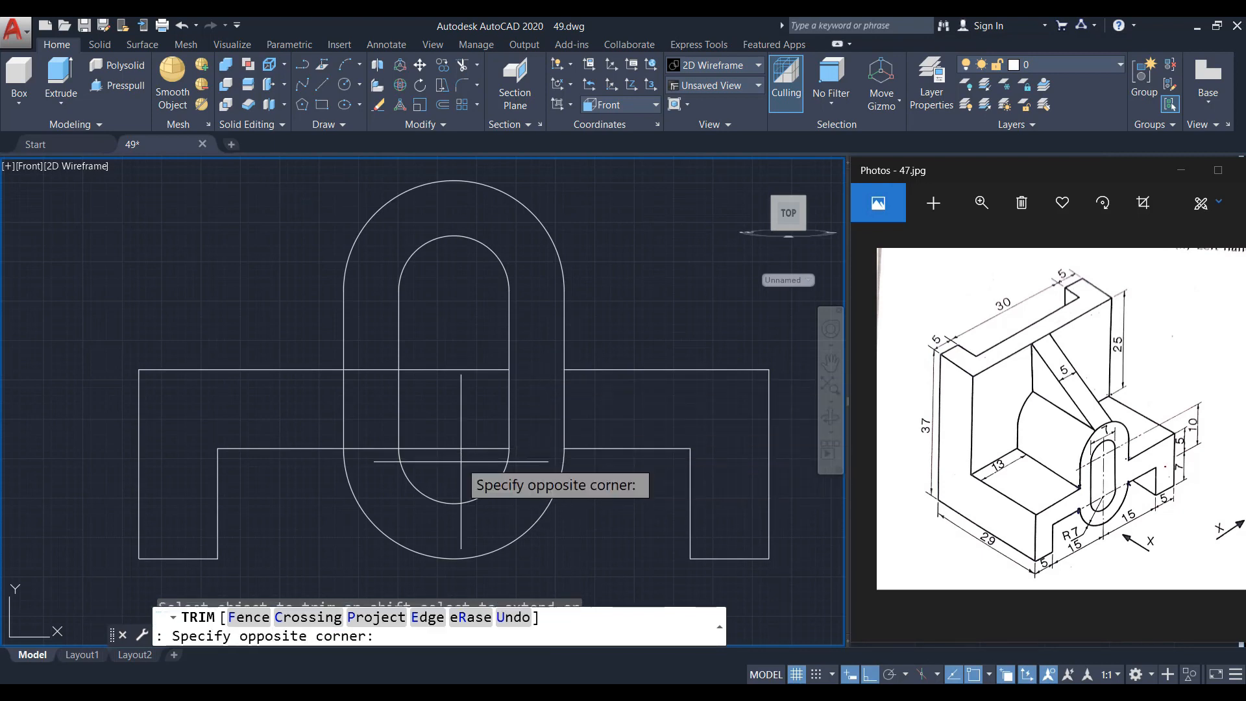
left_click(413, 356)
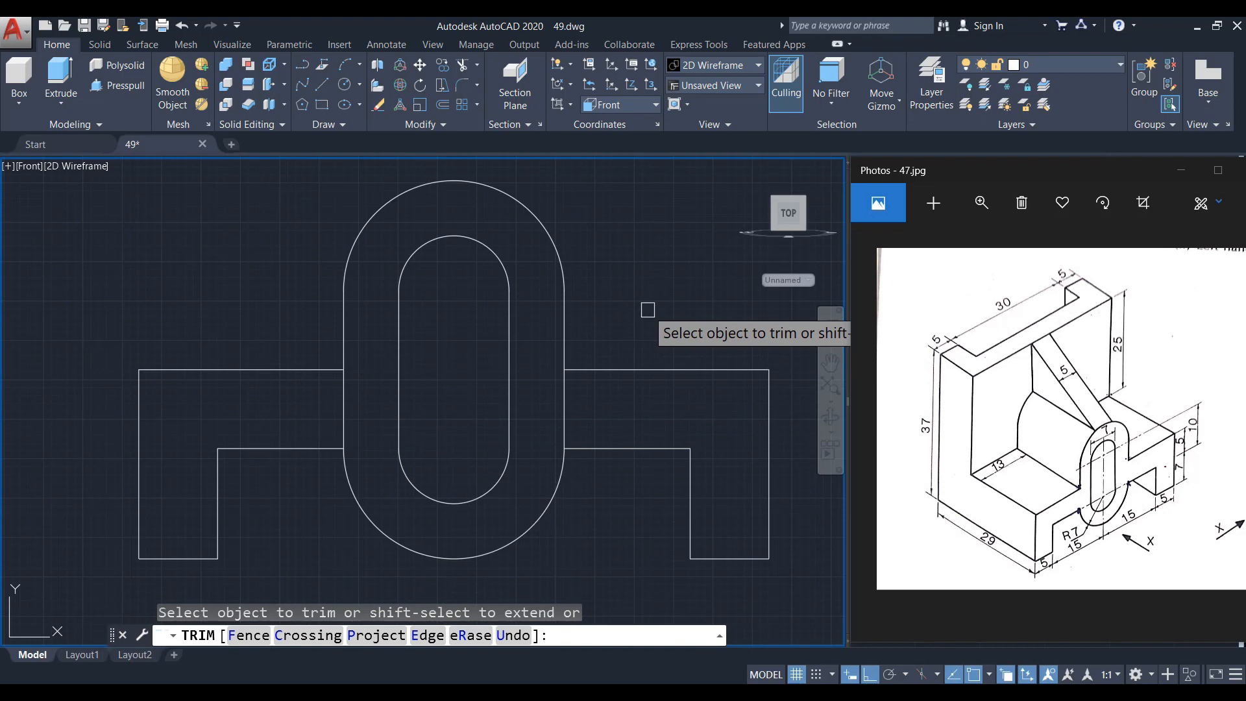
Trim both vertical sides of the outer slot outline between the base profile's upper and lower horizontal edges
left_click(563, 412)
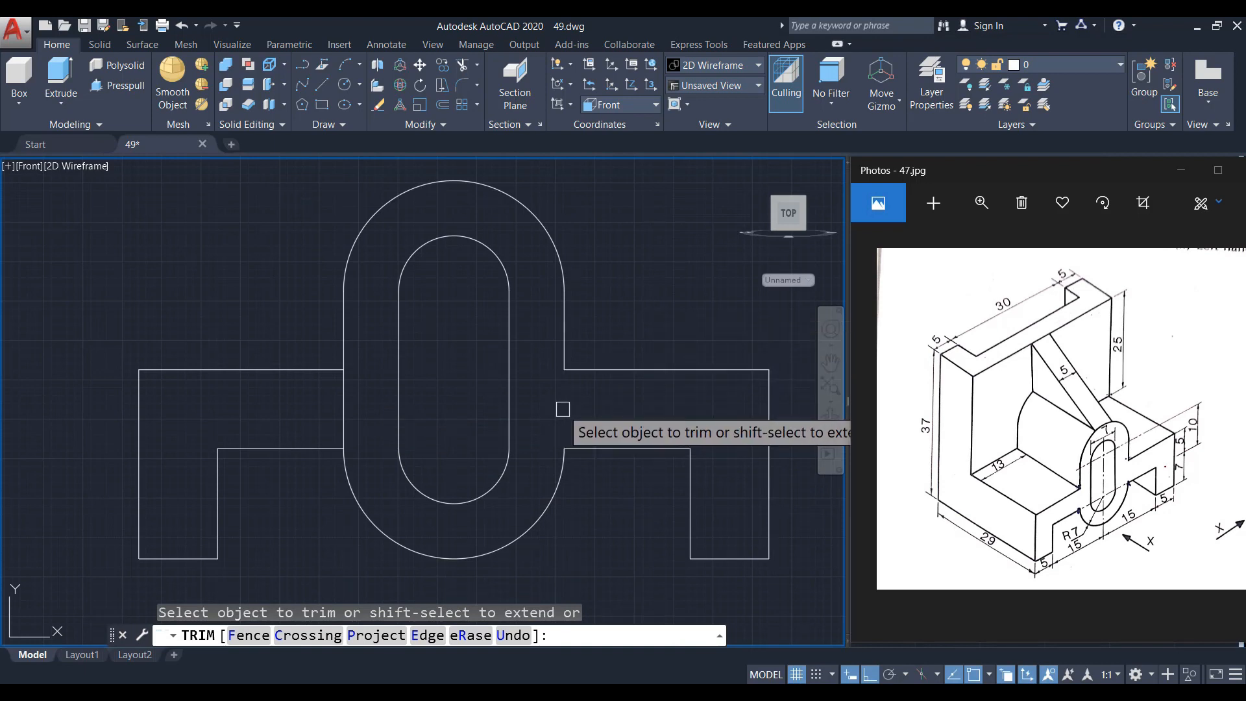
left_click(349, 408)
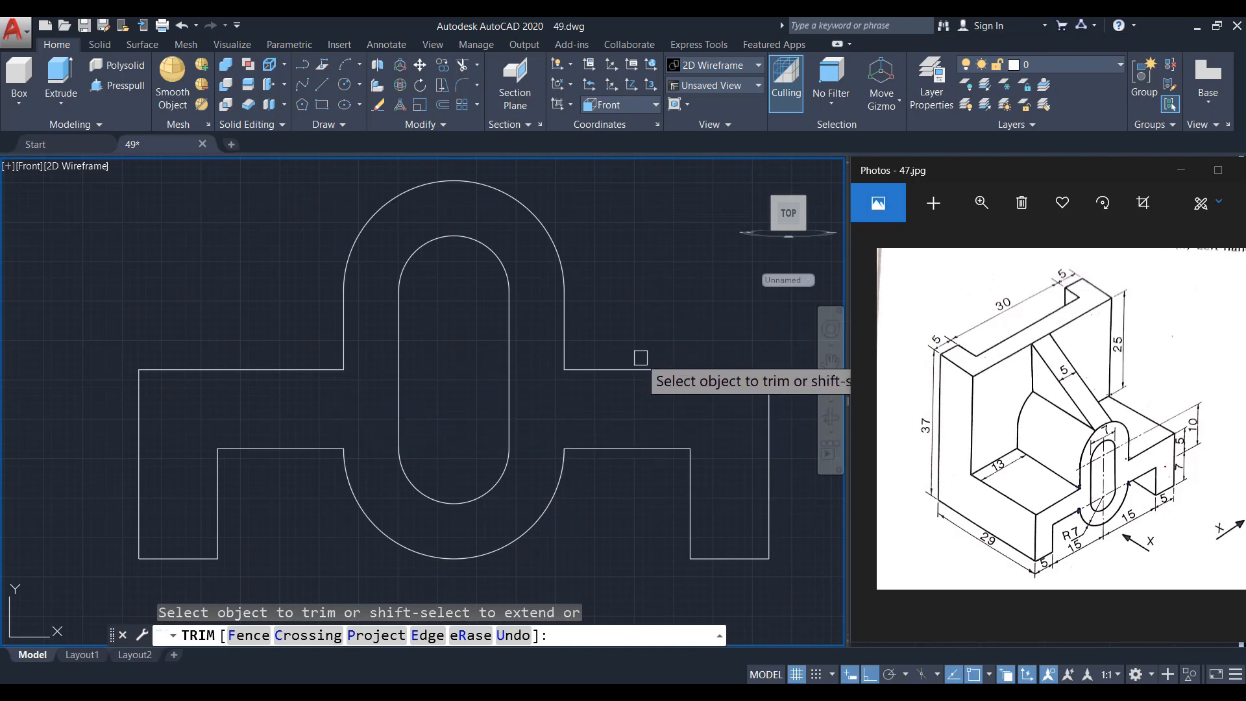
key("Escape")
Show the profile in the home isometric view with the Shaded with edges visual style
scroll(622, 350, "down", 2)
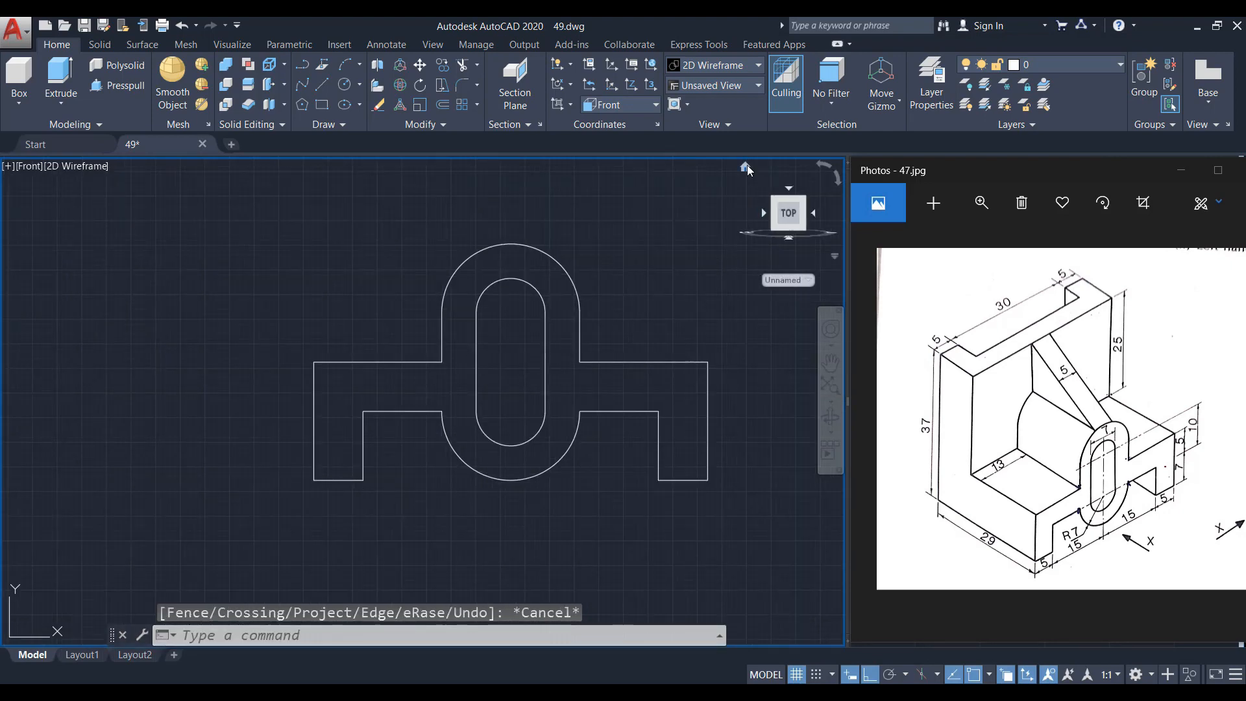
left_click(745, 167)
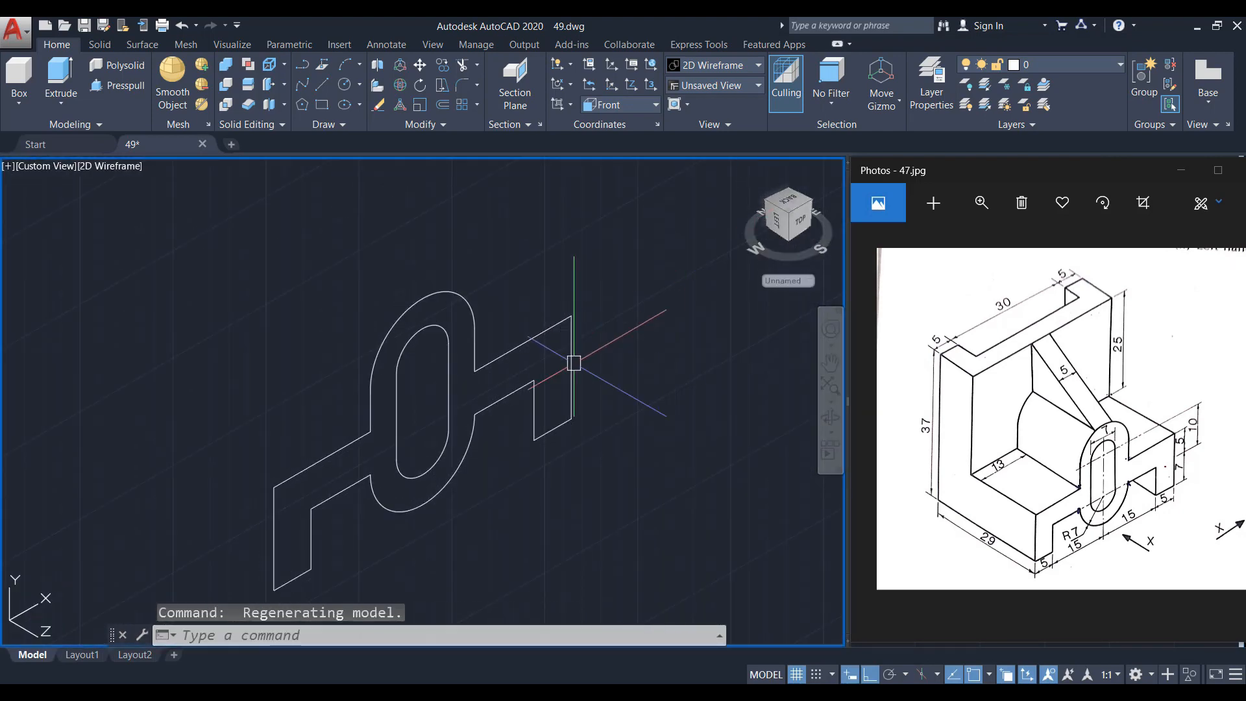
mouse_move(570, 388)
middle_mouse_down()
mouse_move(570, 358)
mouse_move(590, 353)
middle_mouse_up()
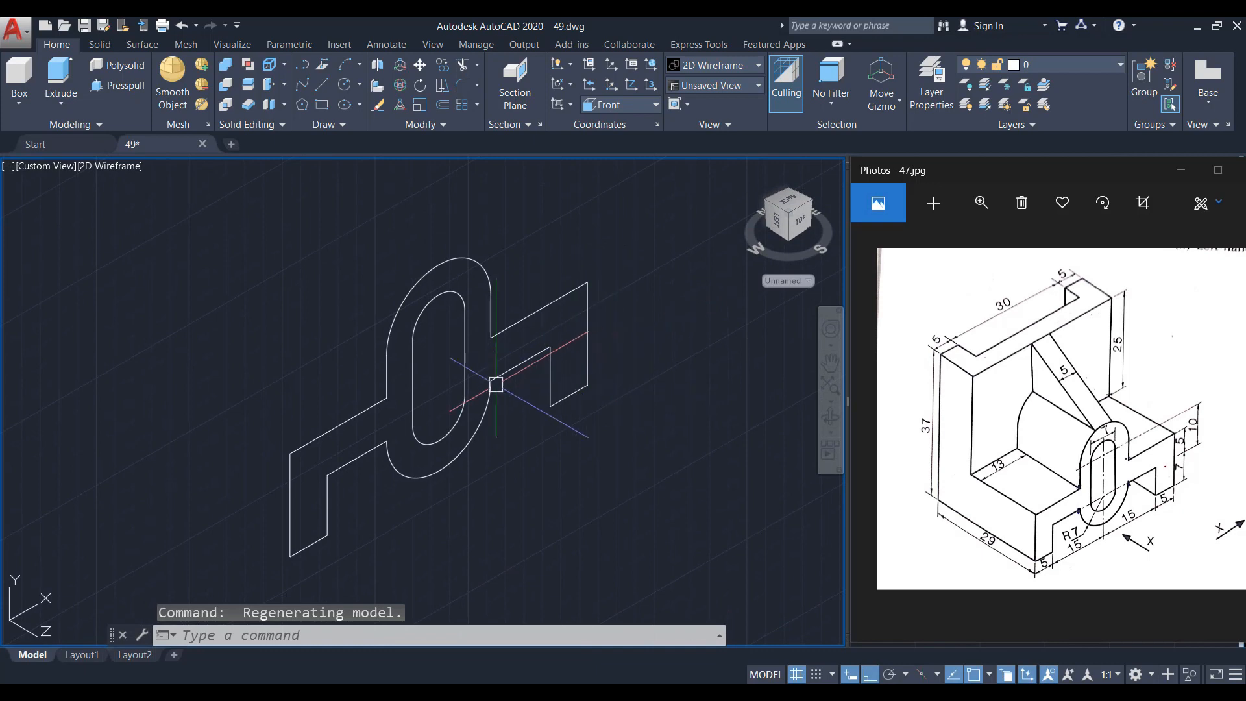
left_click(97, 170)
left_click(162, 279)
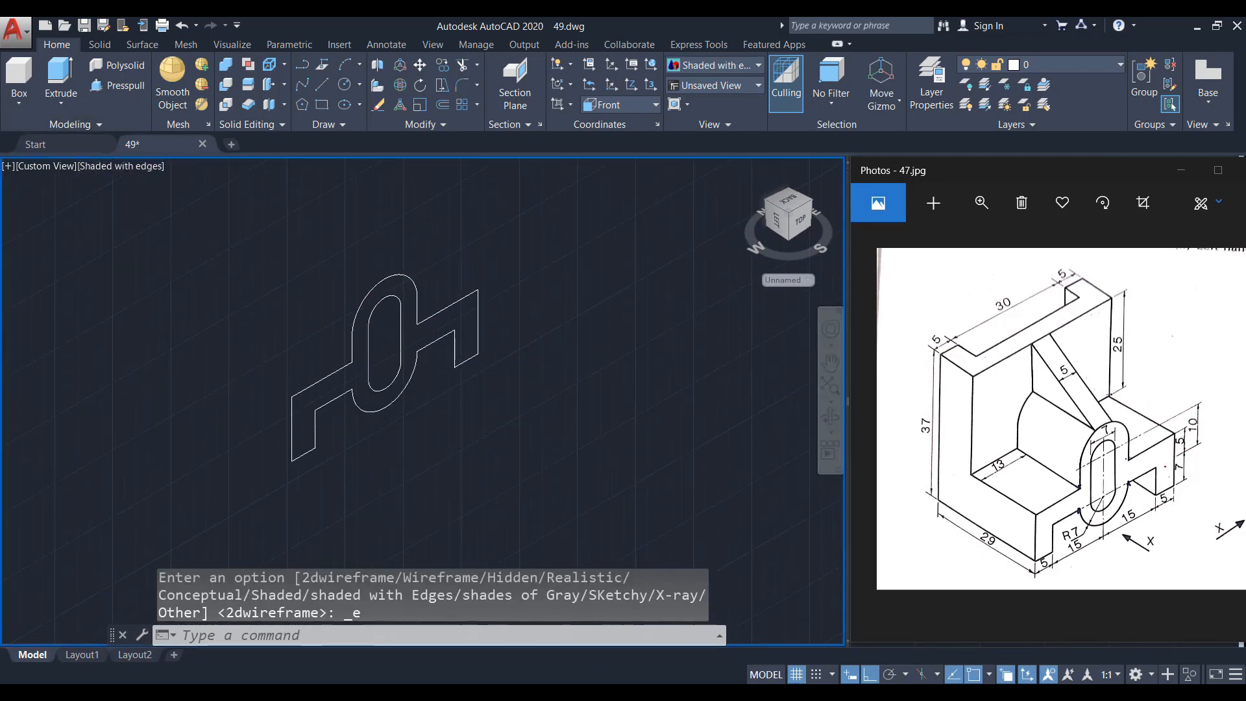
Presspull the area between the bracket profile and the inner slot 29 units backward, leaving the slot open
left_click(126, 92)
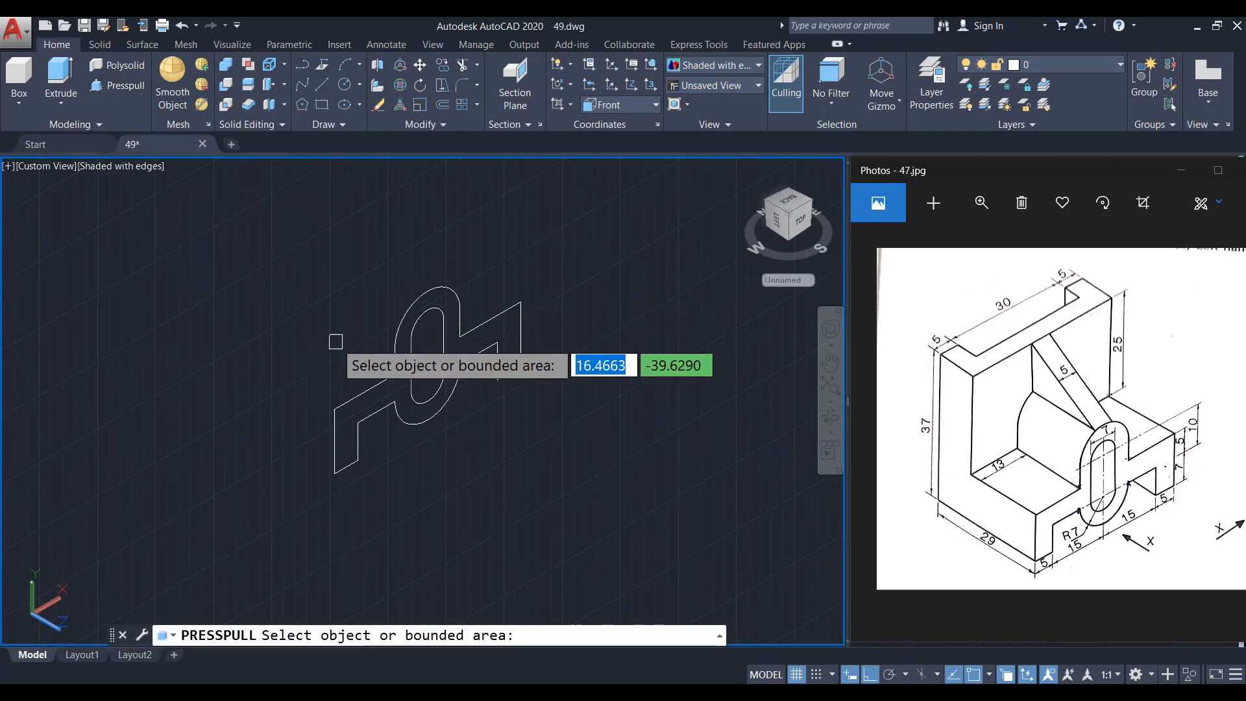
scroll(440, 365, "up", 2)
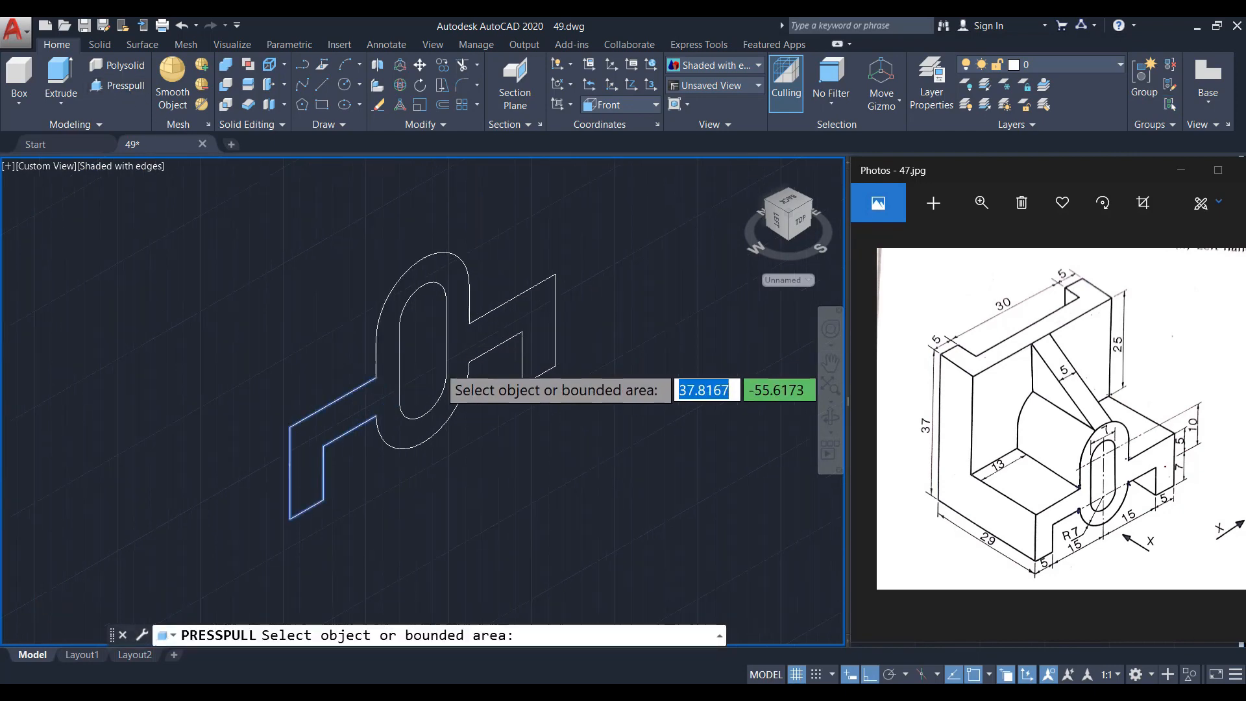
left_click(467, 342)
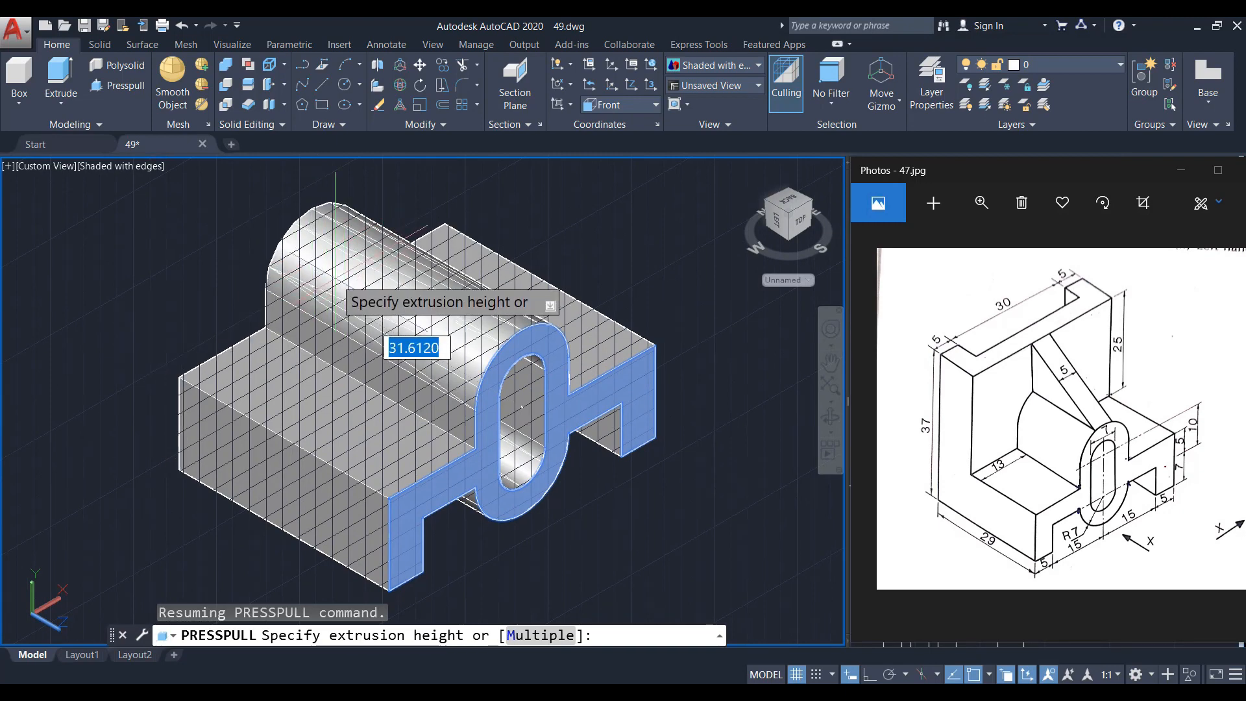
type("29")
key("Return")
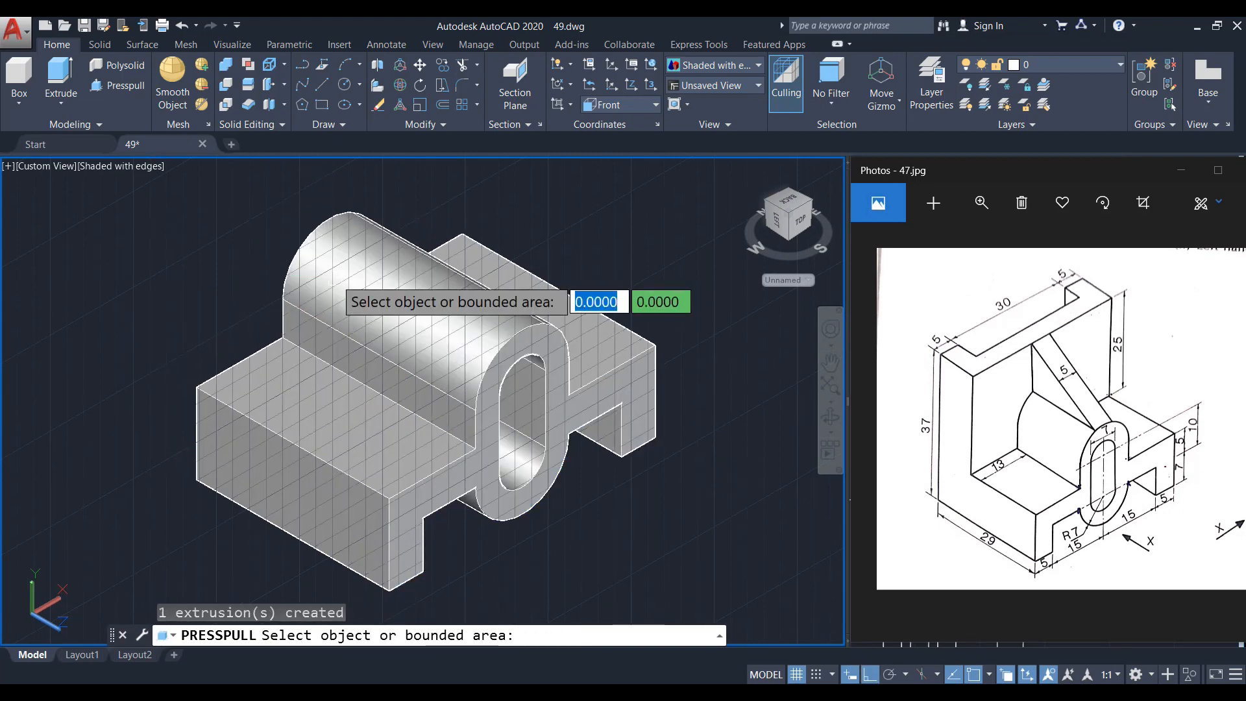
key("Return")
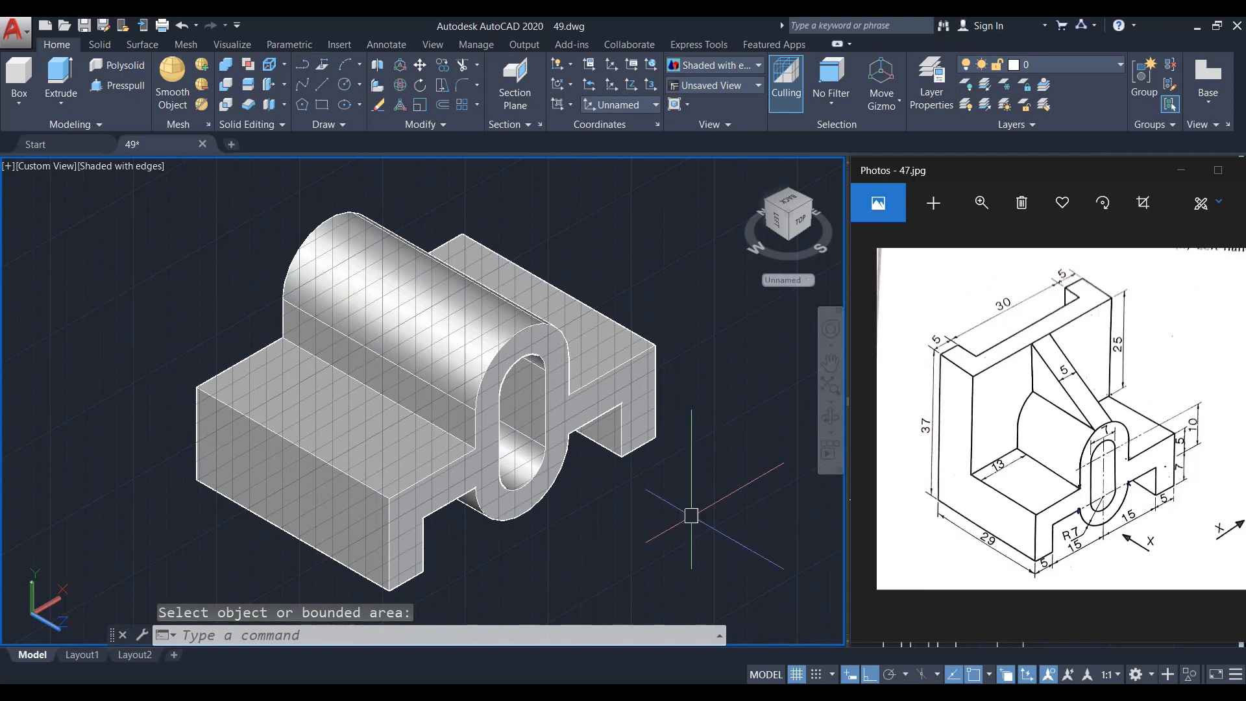
Set the coordinate system to the Top orientation
middle_click_drag(587, 462, 495, 455)
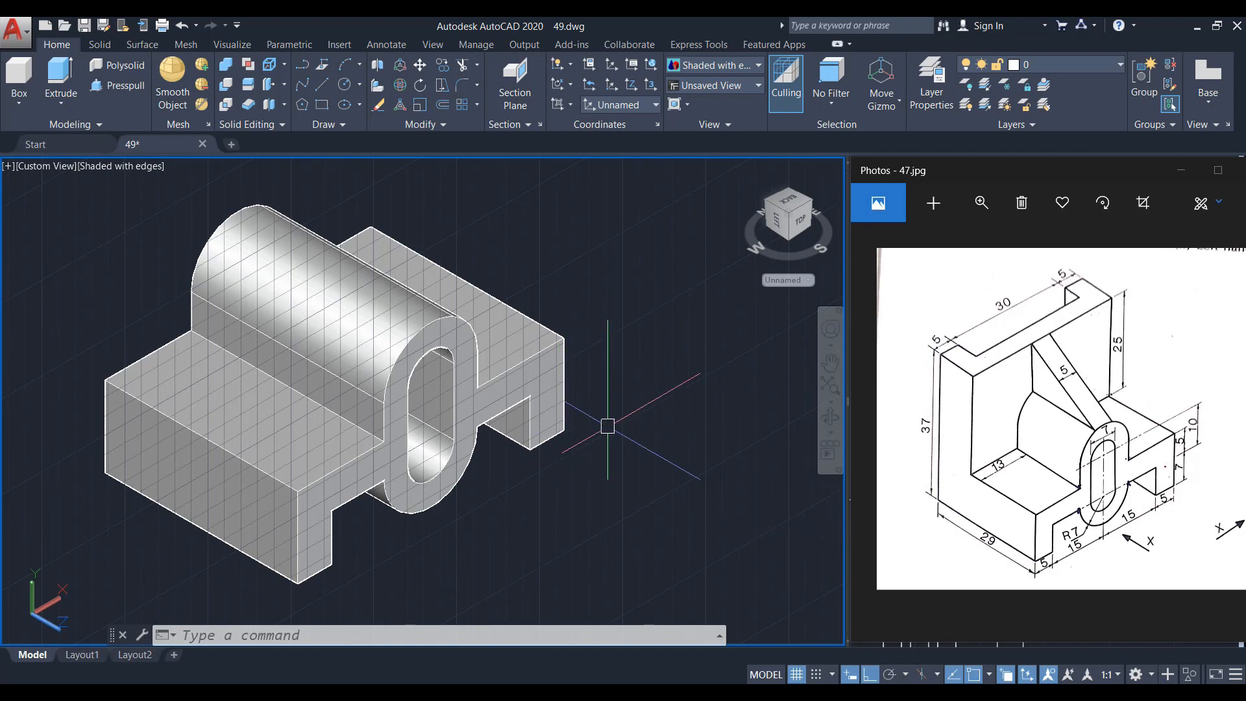
middle_click_drag(574, 423, 548, 445)
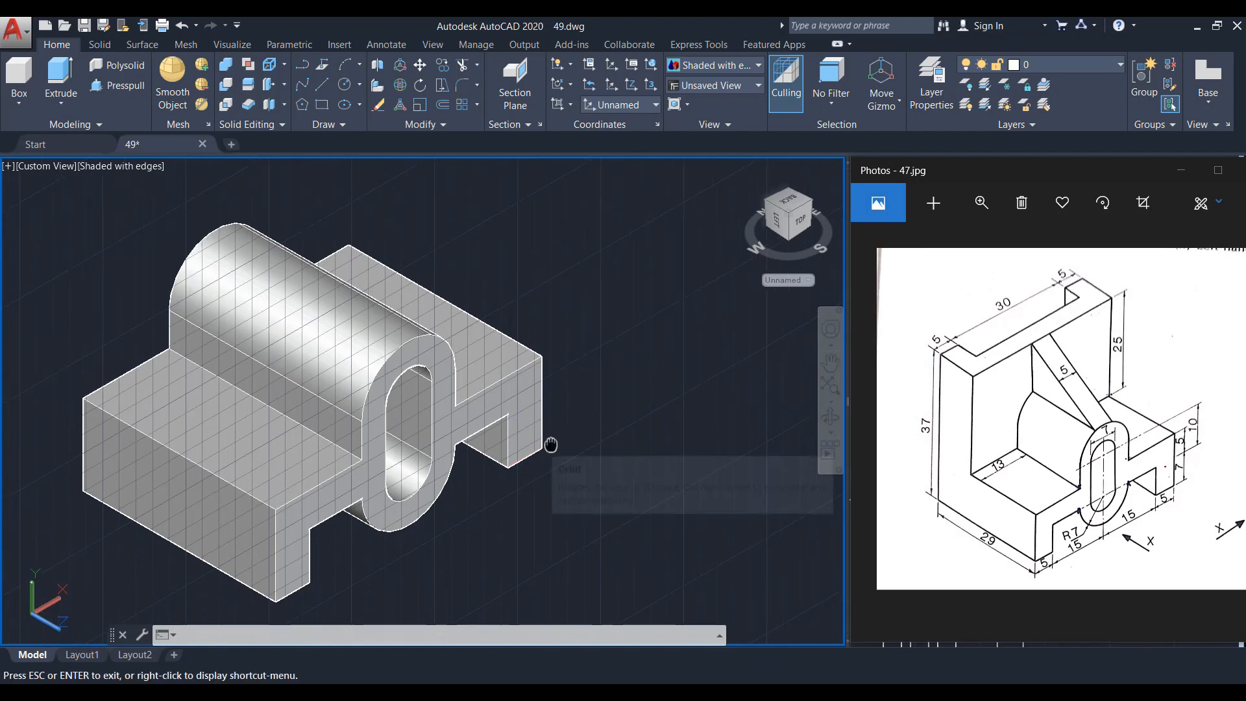
left_click(651, 107)
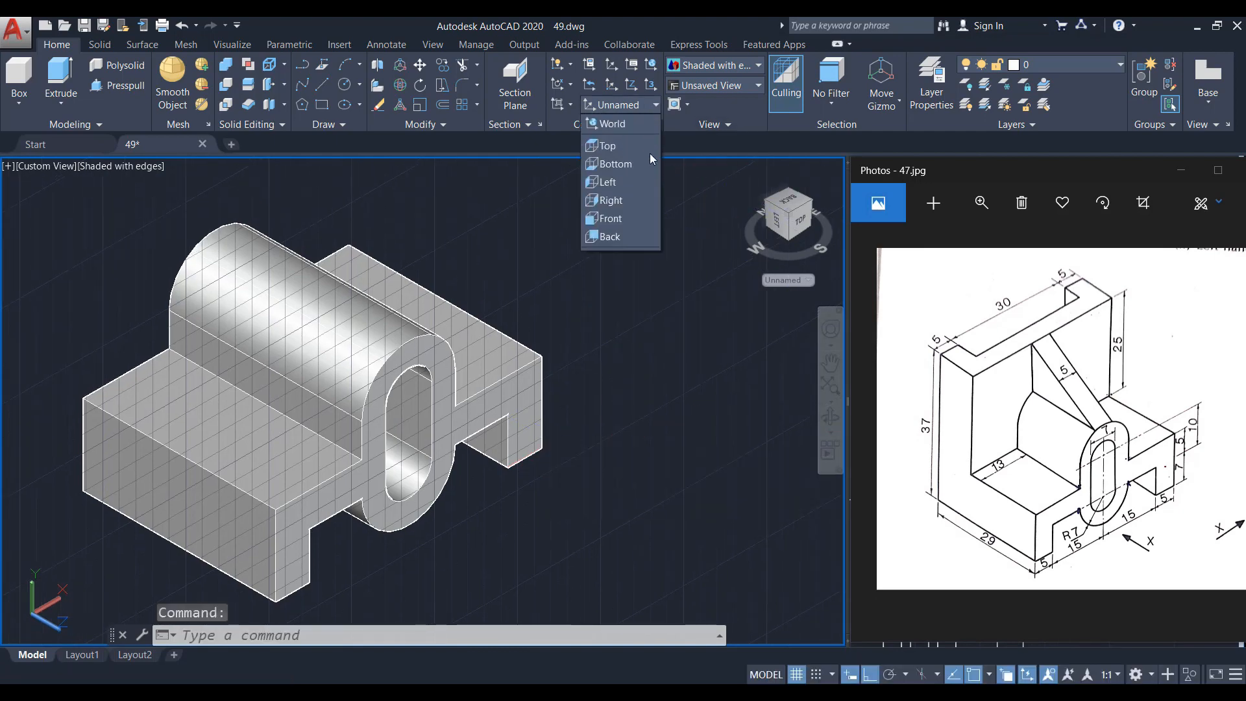
left_click(635, 150)
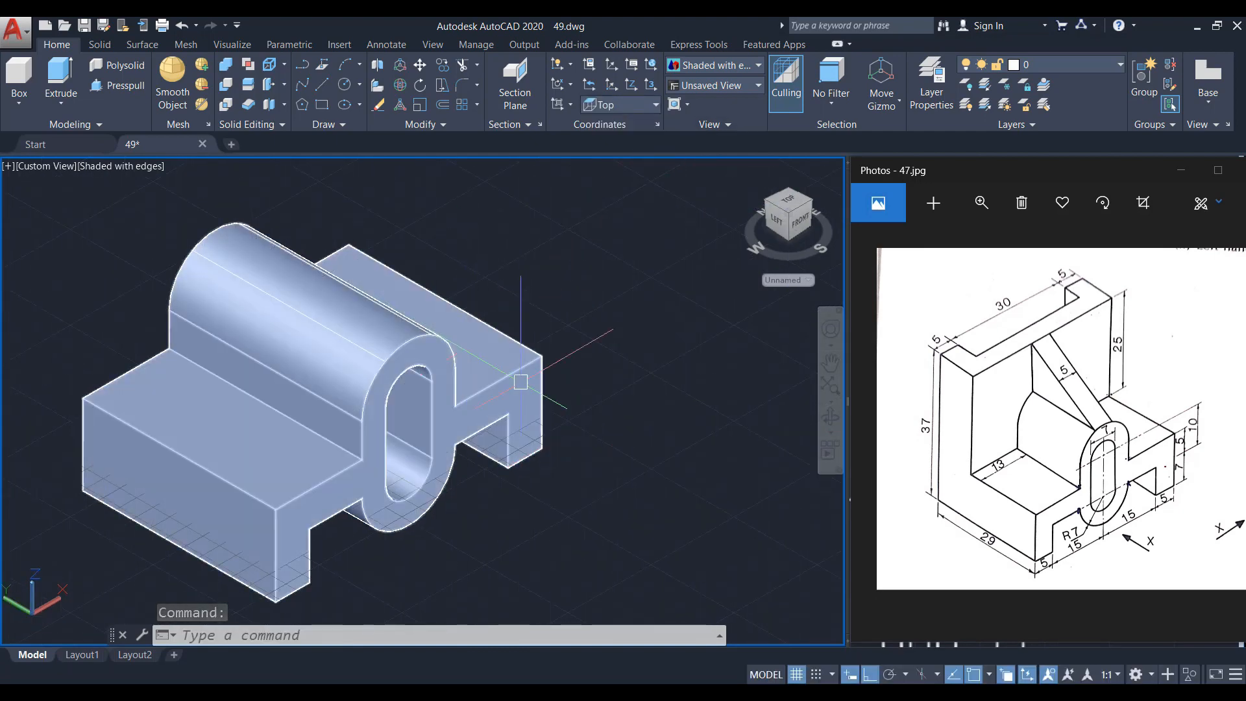
Draw a rectangle 40 units long and 10 units wide on the top plane in front of the solid
middle_click_drag(561, 414, 534, 380)
type("CTANG")
key("Return")
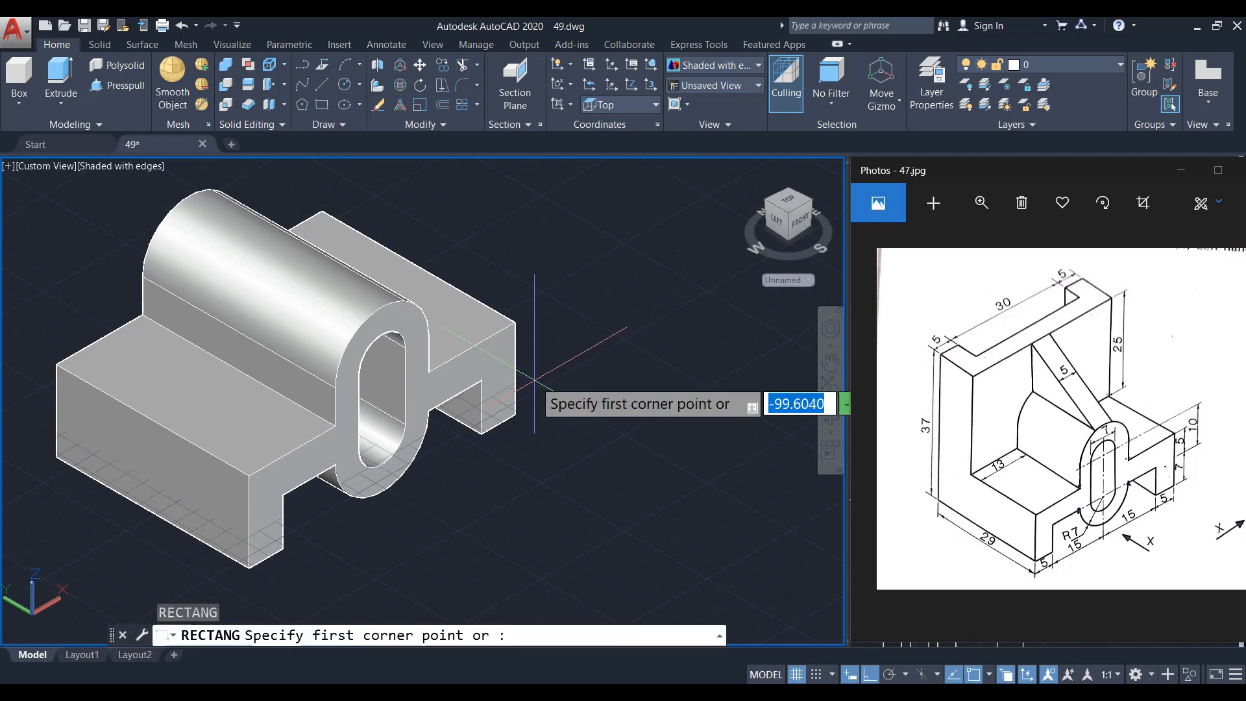
left_click(497, 520)
scroll(643, 519, "down", 2)
middle_click_drag(642, 520, 558, 431)
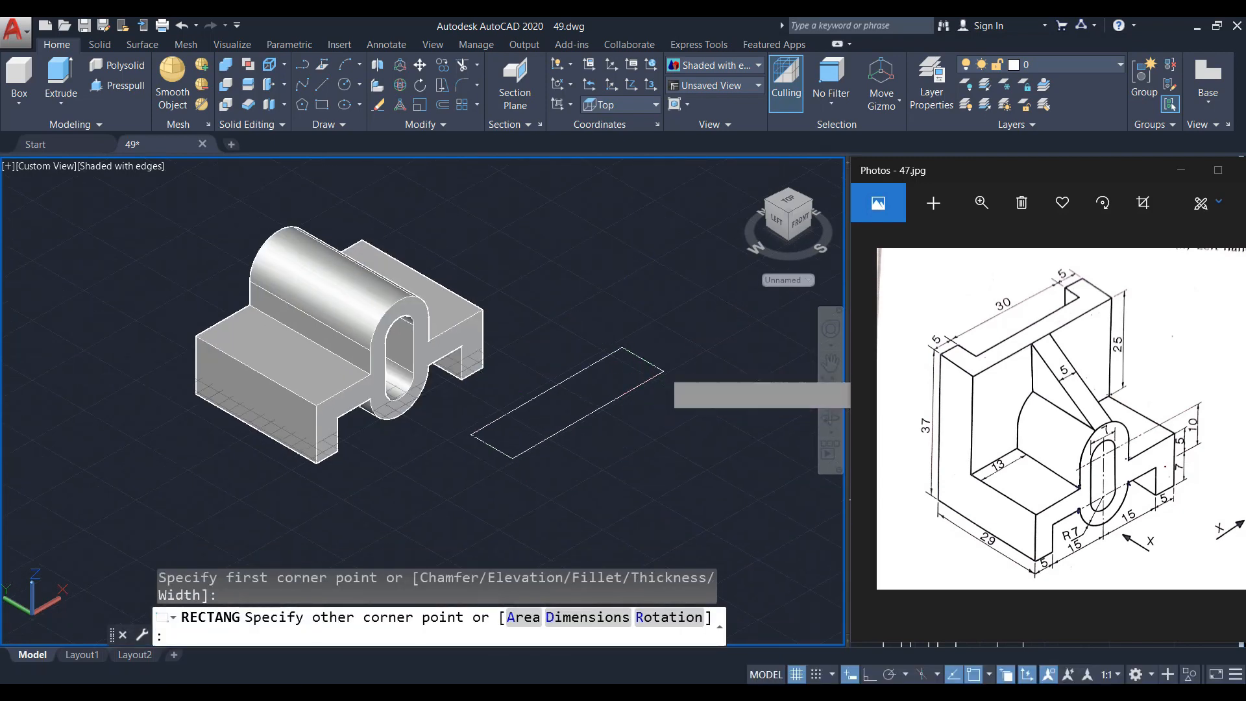
type("D")
key("Return")
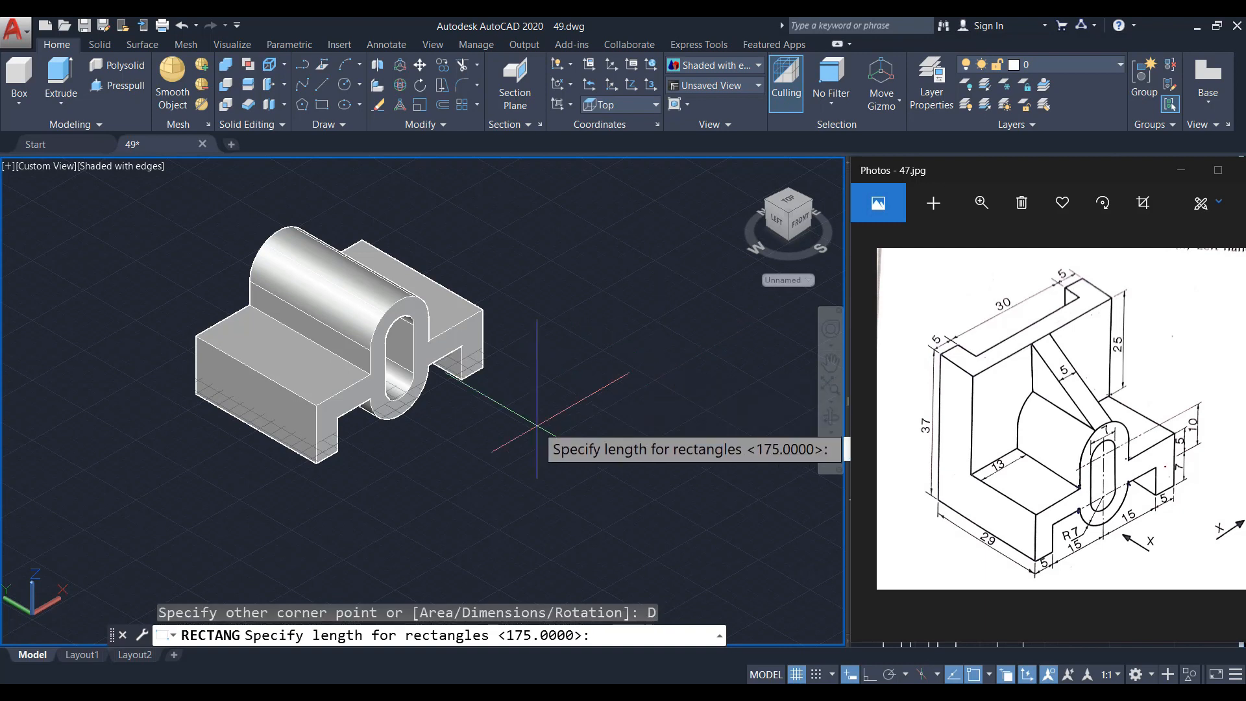
type("40")
key("Return")
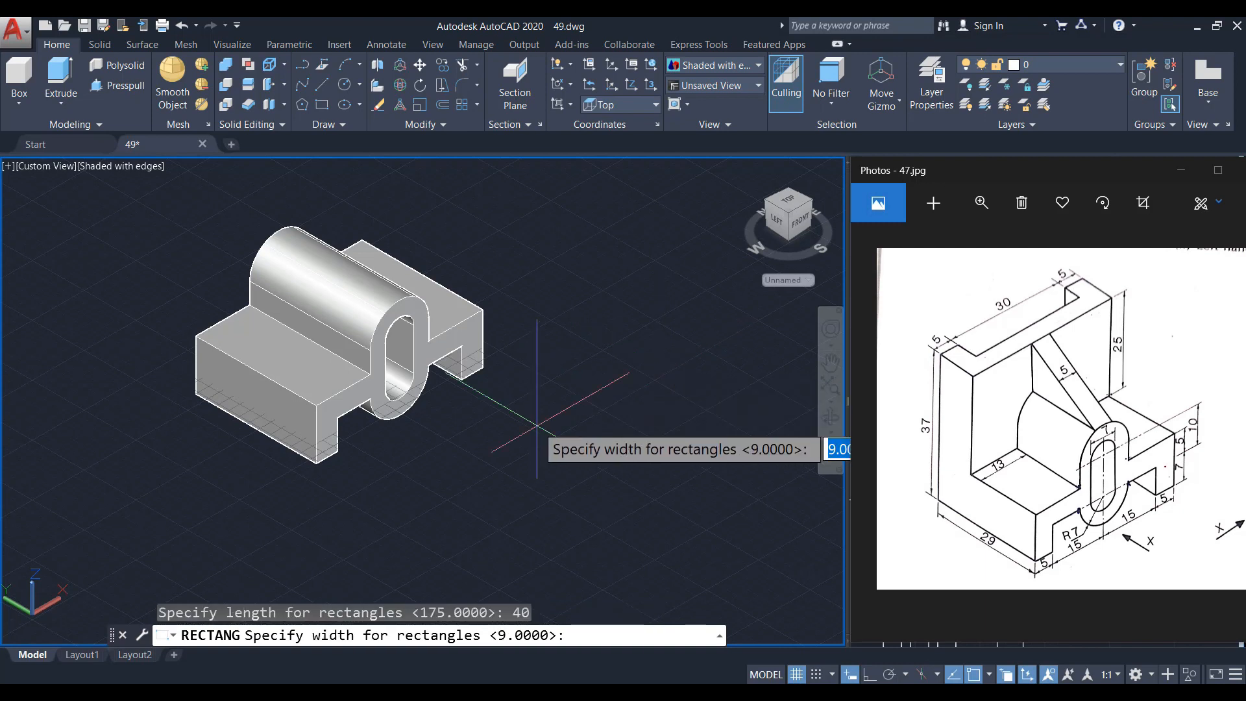
type("10")
key("Return")
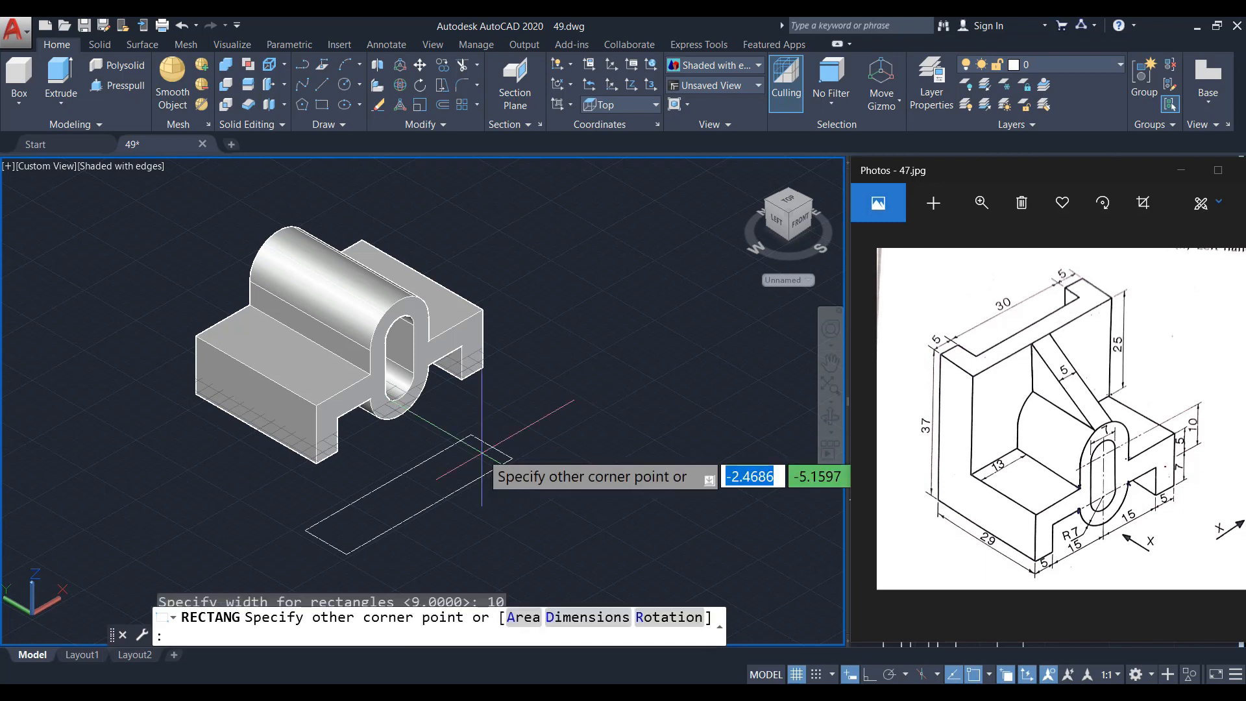
left_click(439, 510)
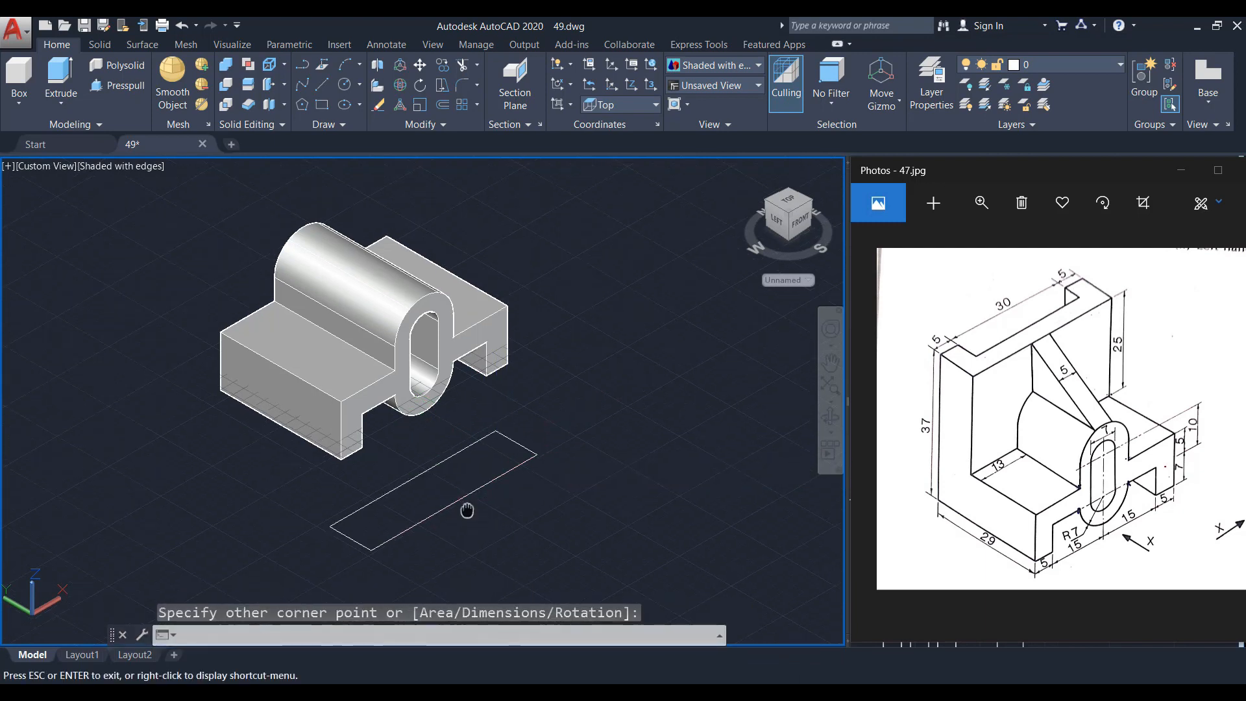
Extrude the 40 by 10 rectangle upward 37 units into a solid block
middle_click_drag(443, 510, 516, 490)
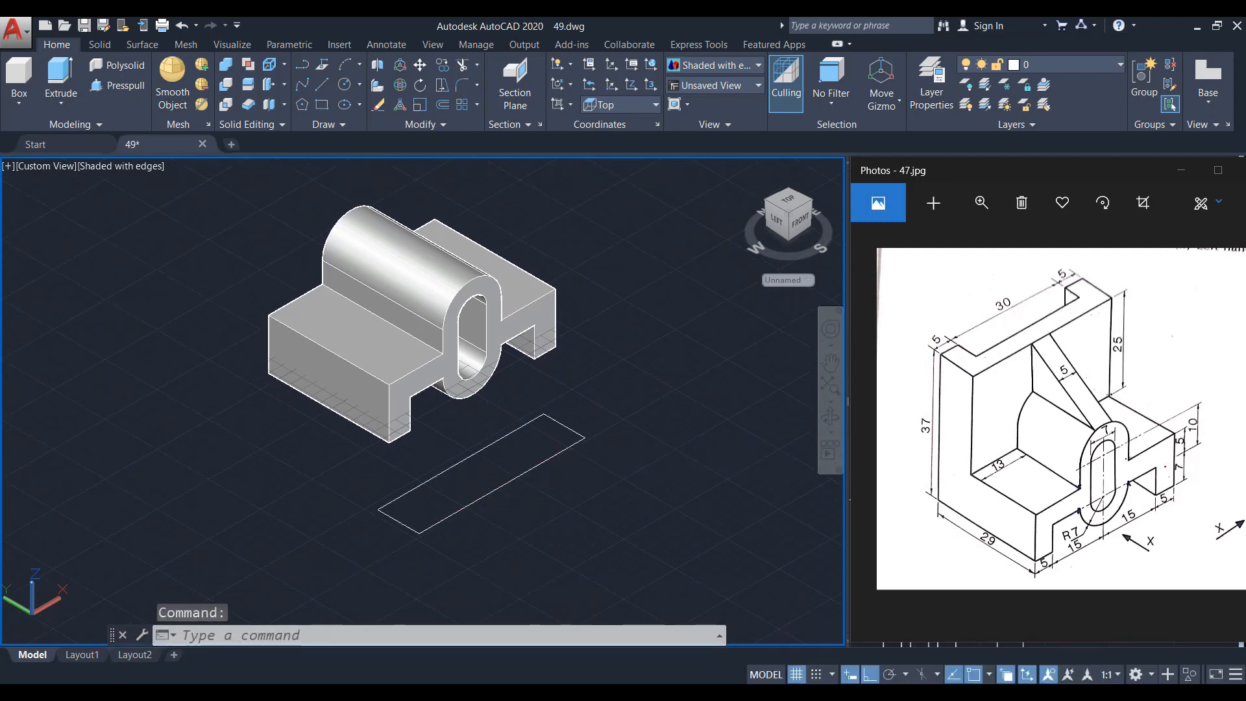
left_click(520, 476)
type("EXT")
key("Return")
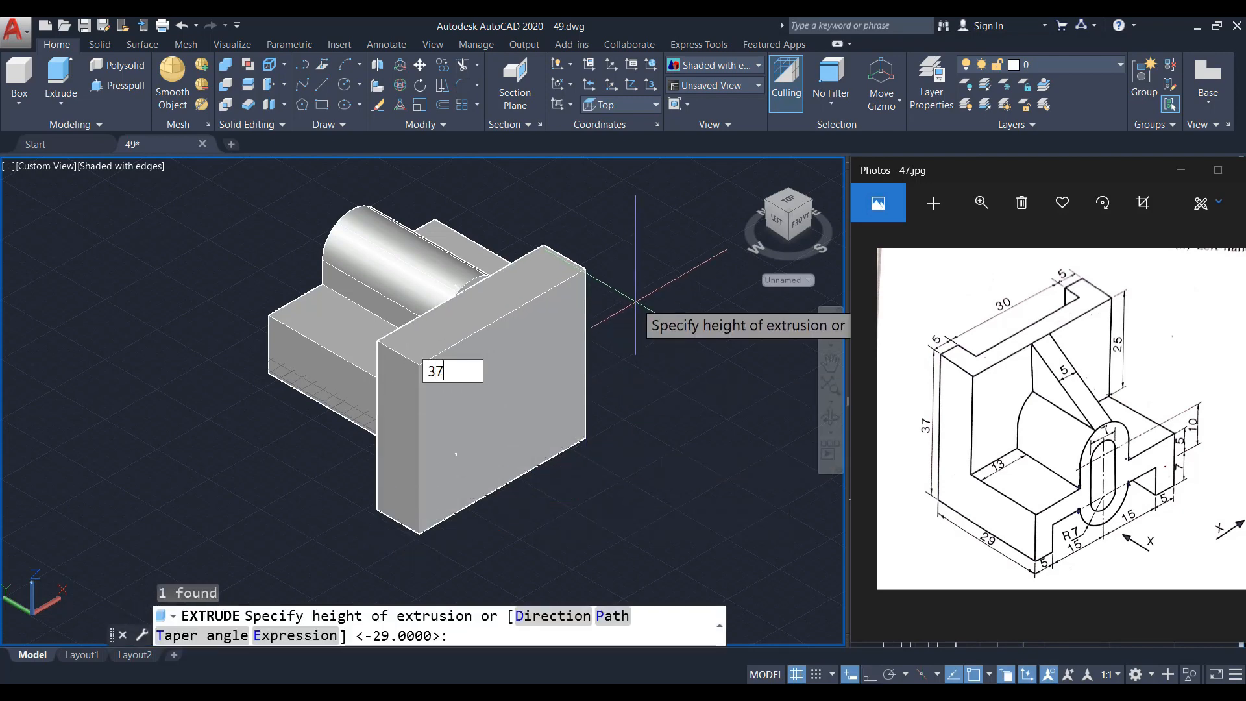
type("37")
key("Return")
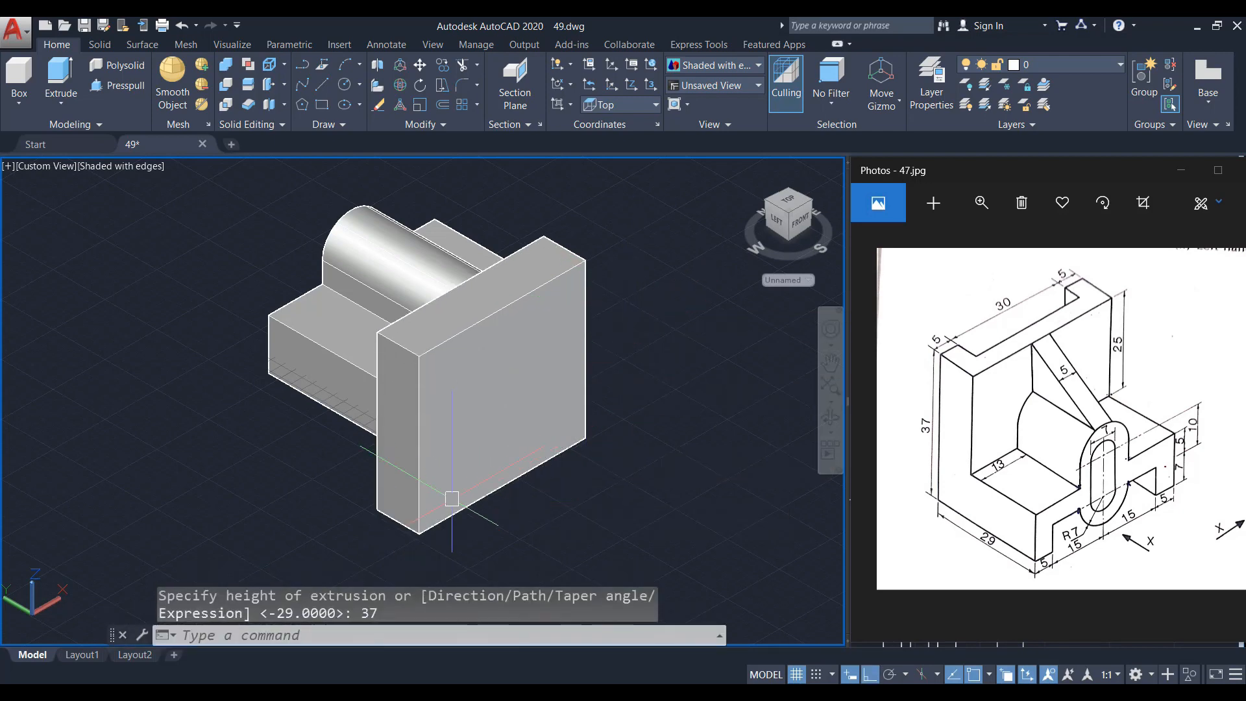
Move the 37-unit-high block from its lower front-side corner to the rear bottom corner of the base, forming the back wall
left_click(480, 460)
type("M")
key("Return")
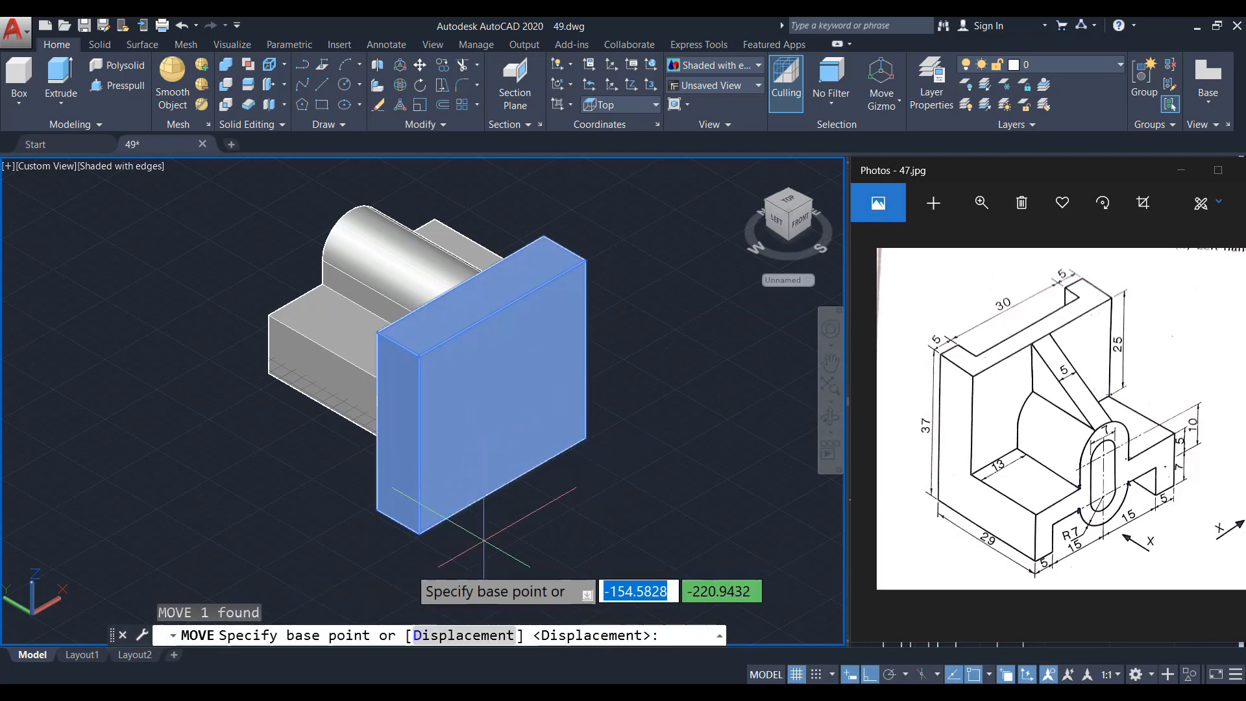
scroll(370, 539, "up", 3)
left_click(386, 492)
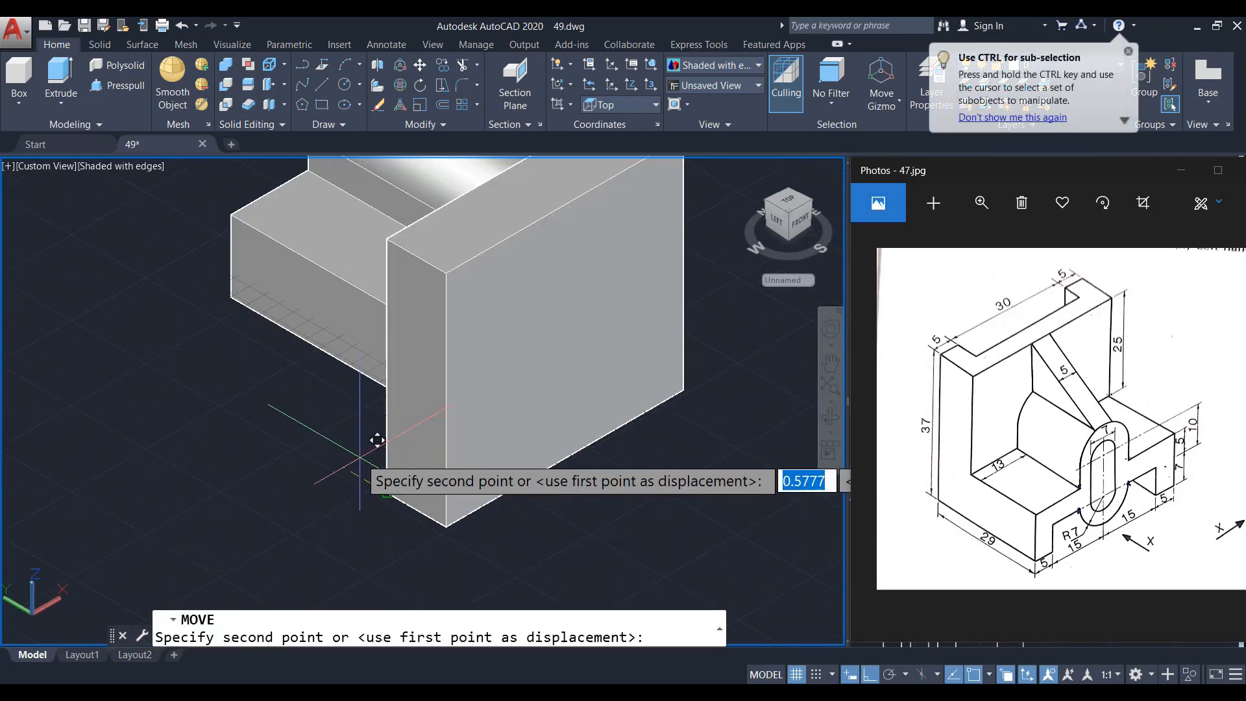
middle_click_drag(348, 447, 465, 531)
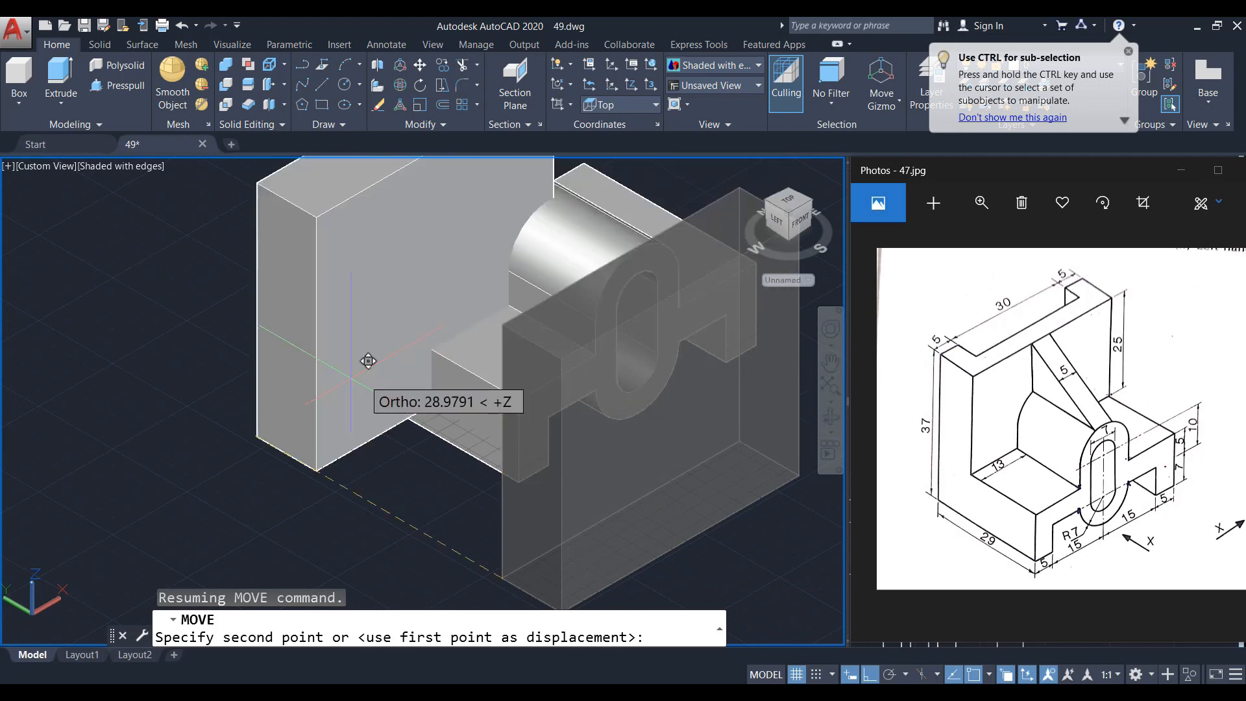
left_click(349, 378)
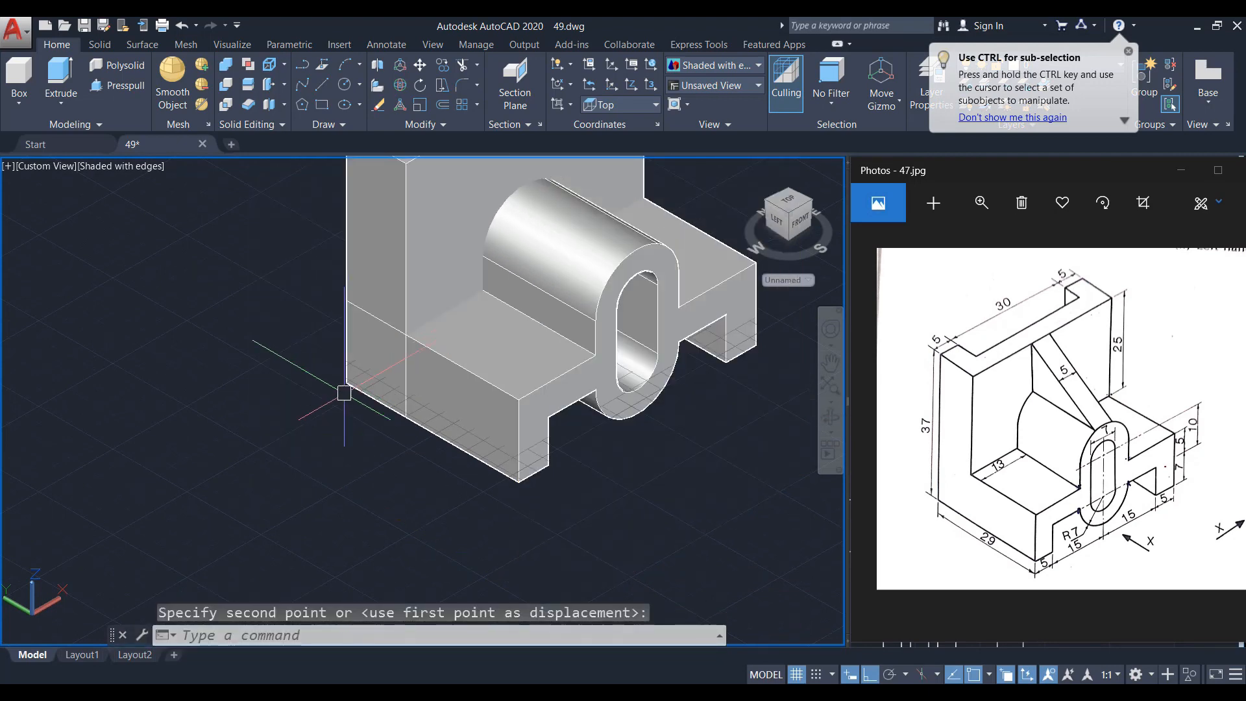
Union the back wall block and the slotted base into one solid
scroll(344, 393, "down", 3)
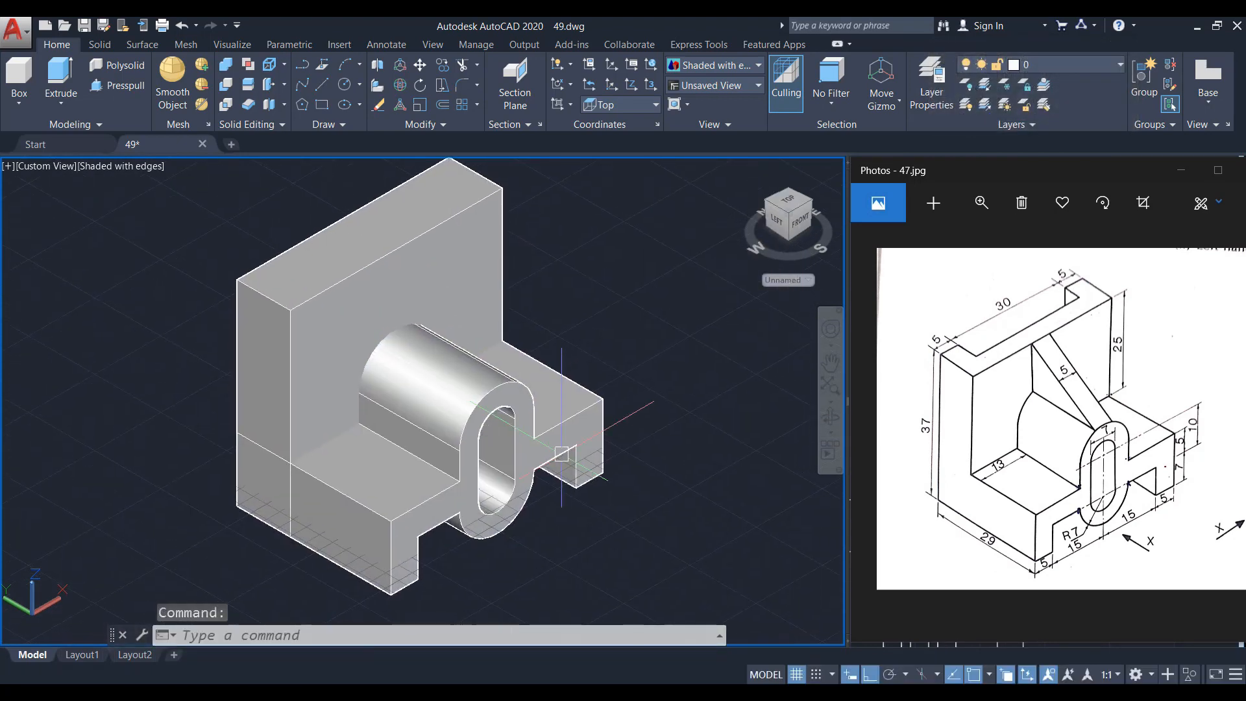
middle_click_drag(580, 443, 537, 448)
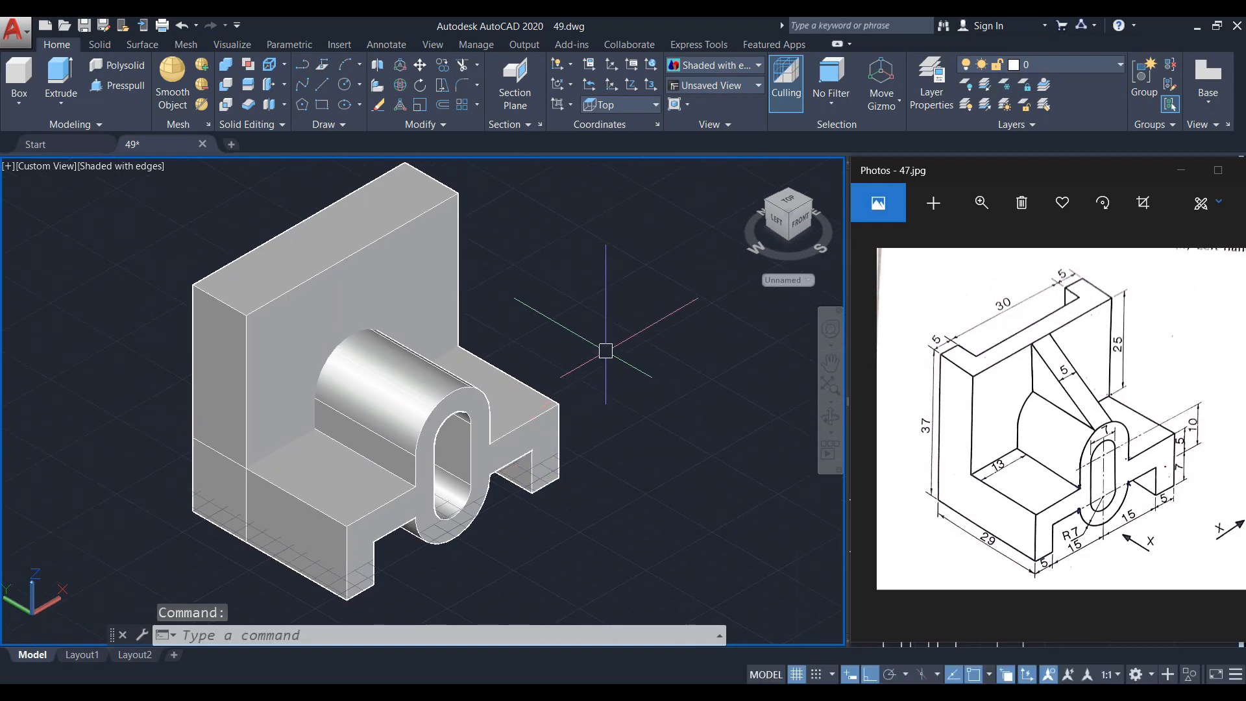
key("Return")
left_click(554, 280)
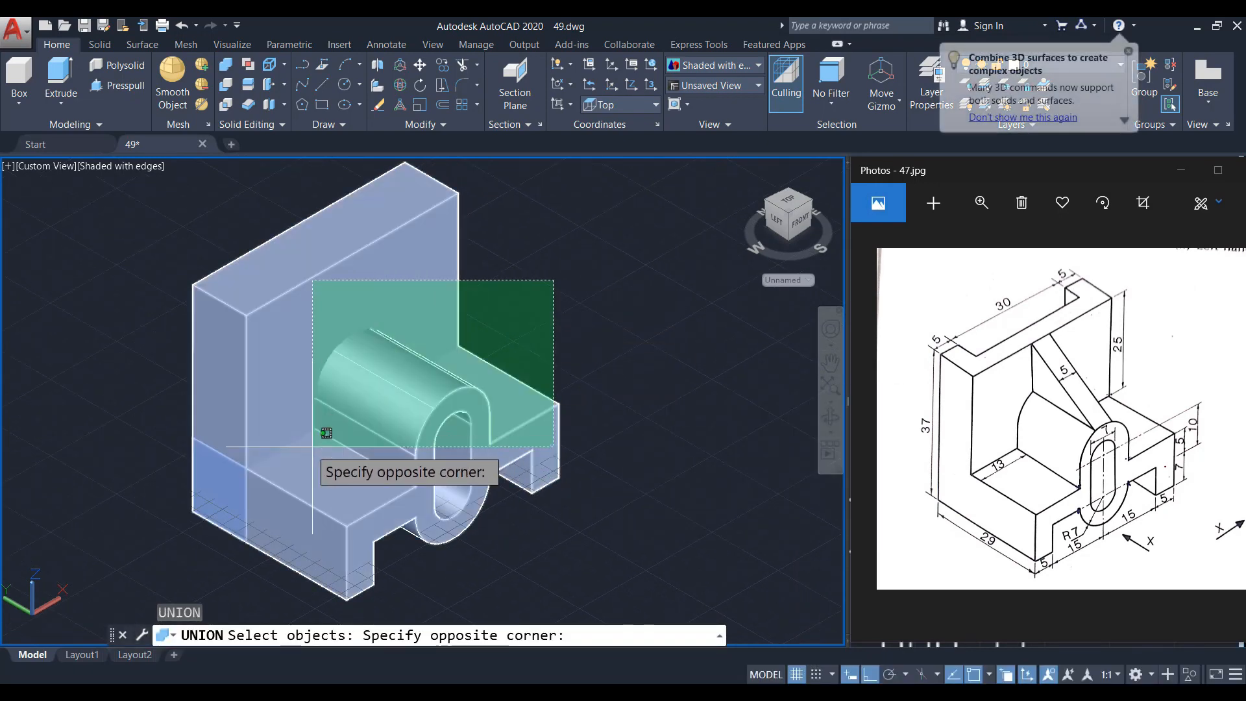
left_click(226, 500)
key("Return")
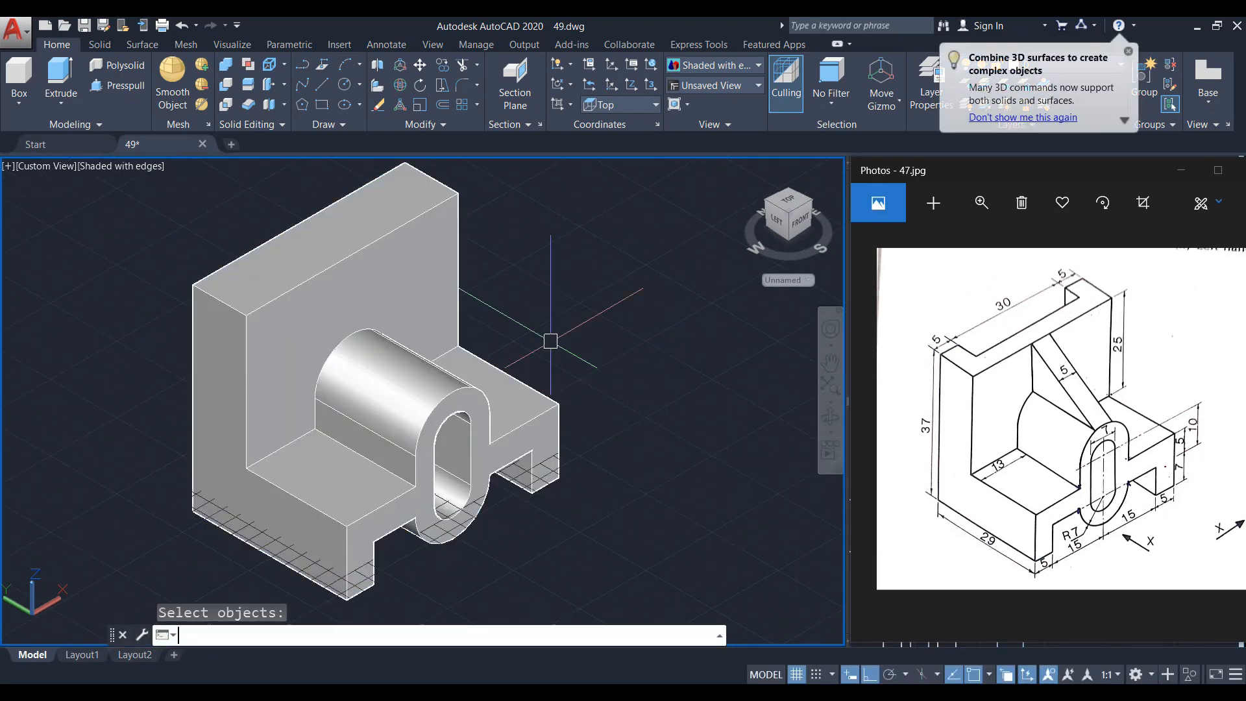
Draw a rectangle 30 units long and 5 units wide on the back wall's top face, starting from its rear outer corner
middle_click_drag(446, 396, 557, 407)
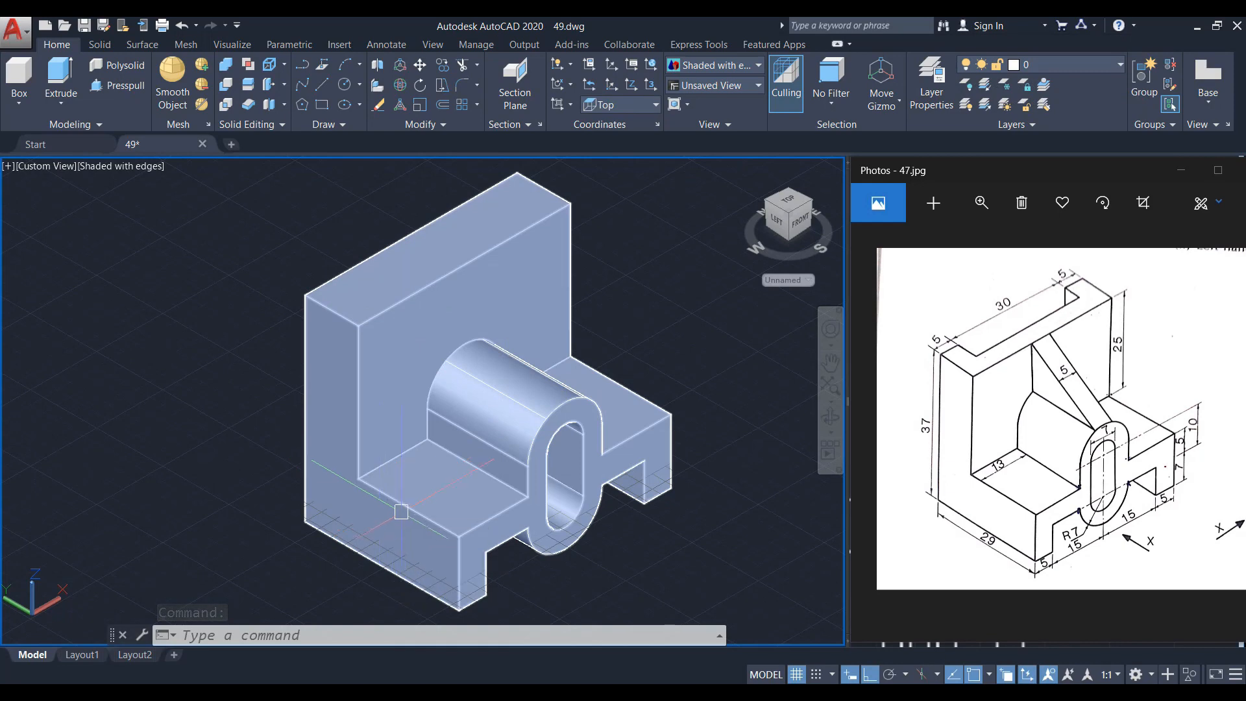
middle_click_drag(414, 504, 399, 488)
middle_click_drag(409, 313, 423, 427)
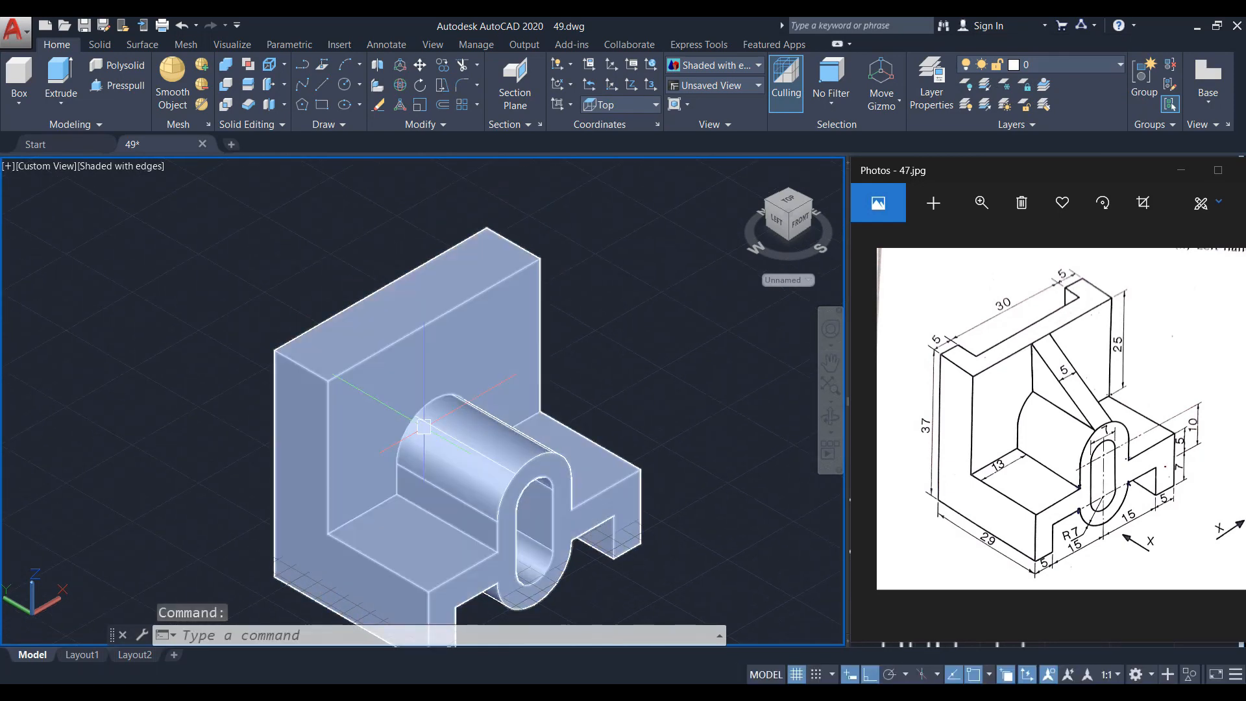
scroll(384, 253, "up", 2)
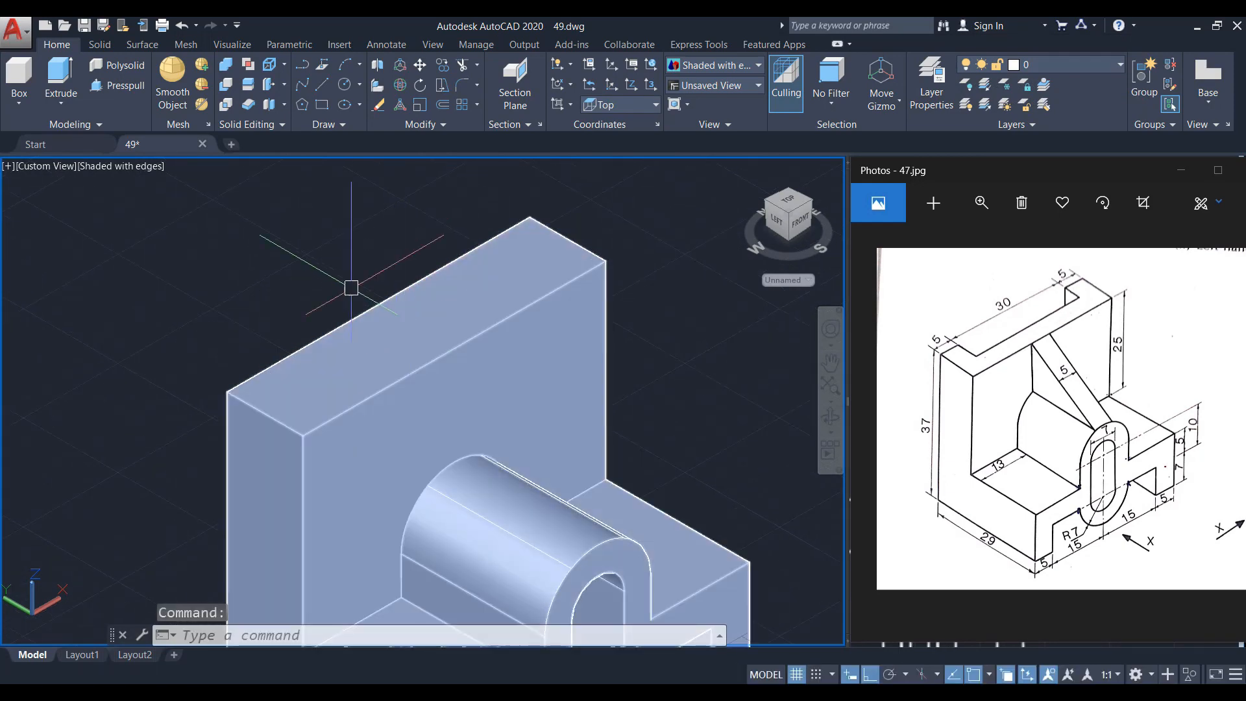
key("Return")
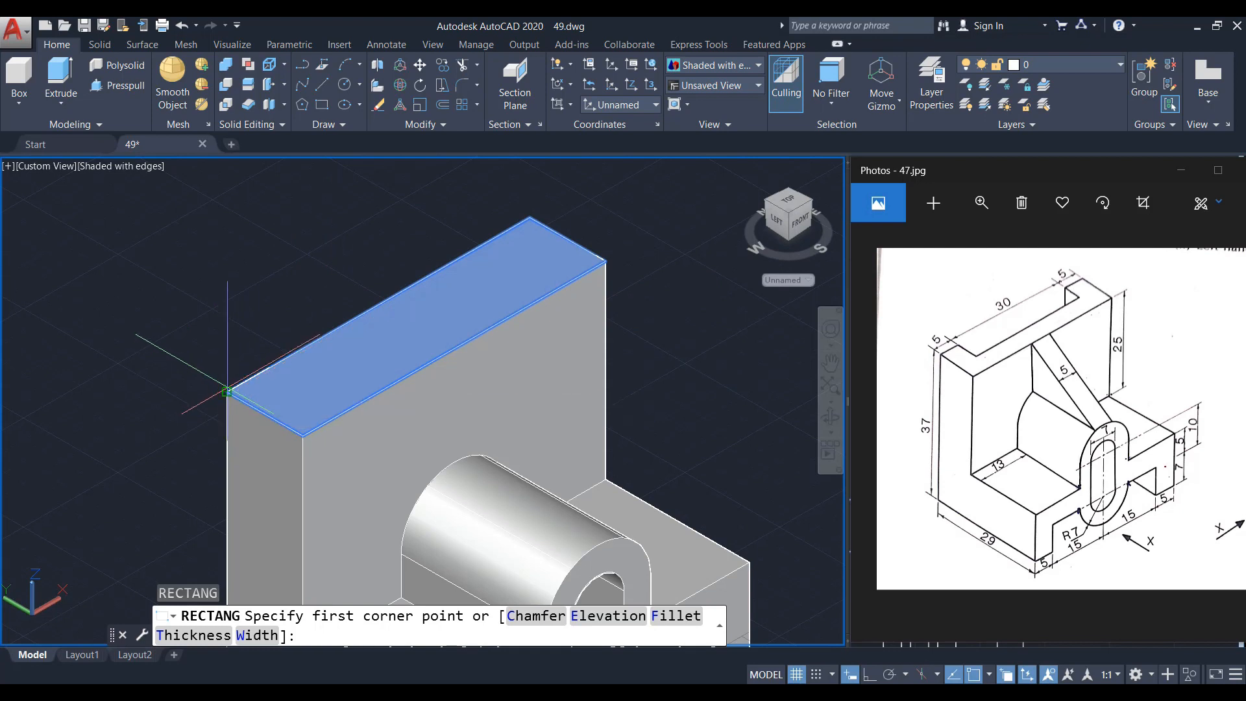
left_click(227, 391)
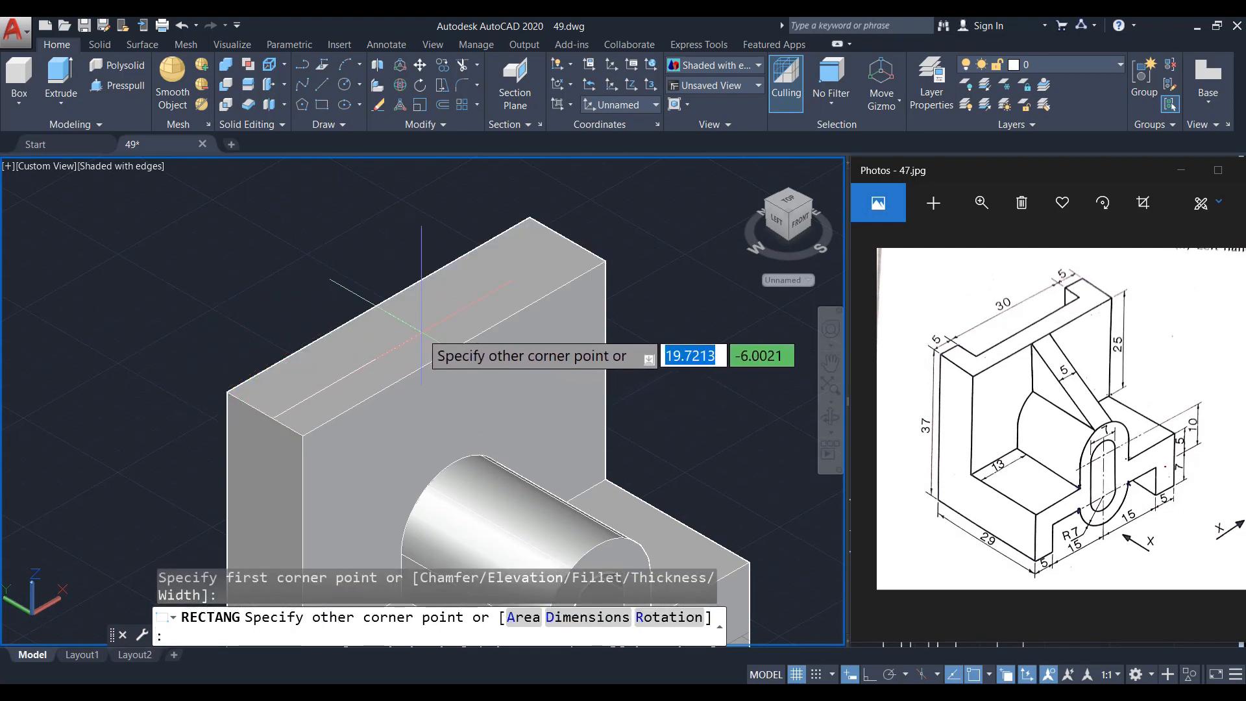
type("d")
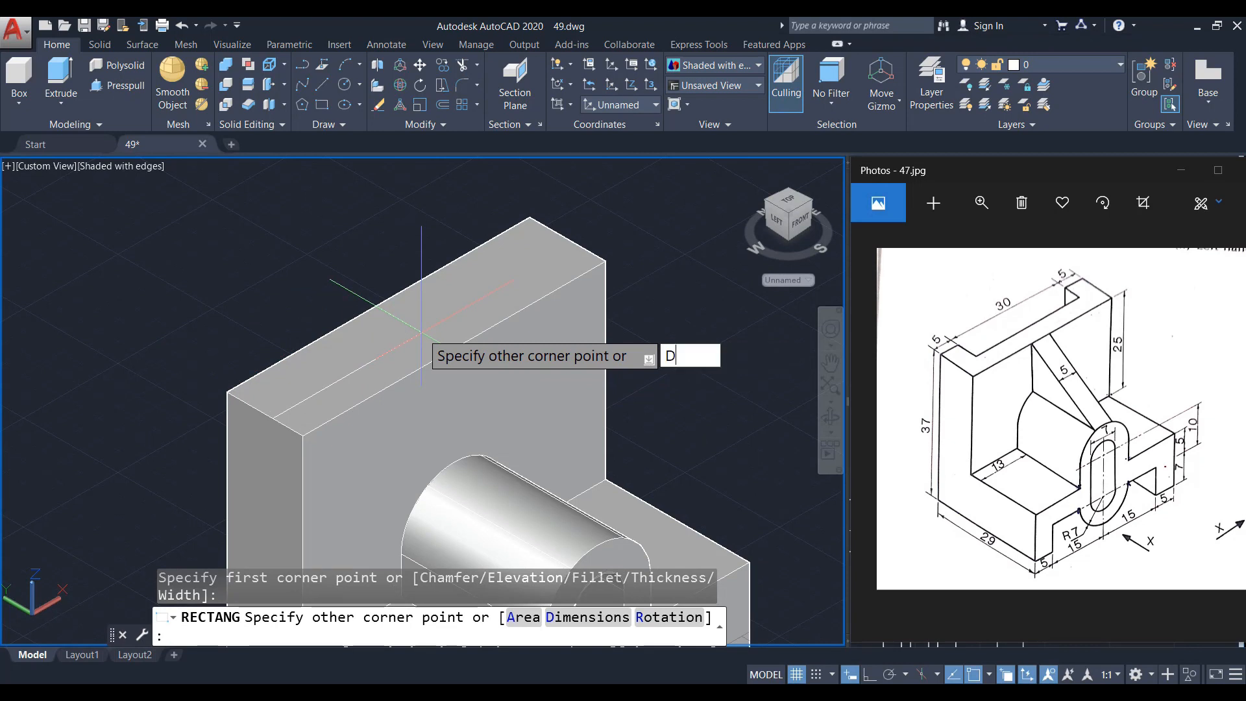
key("Return")
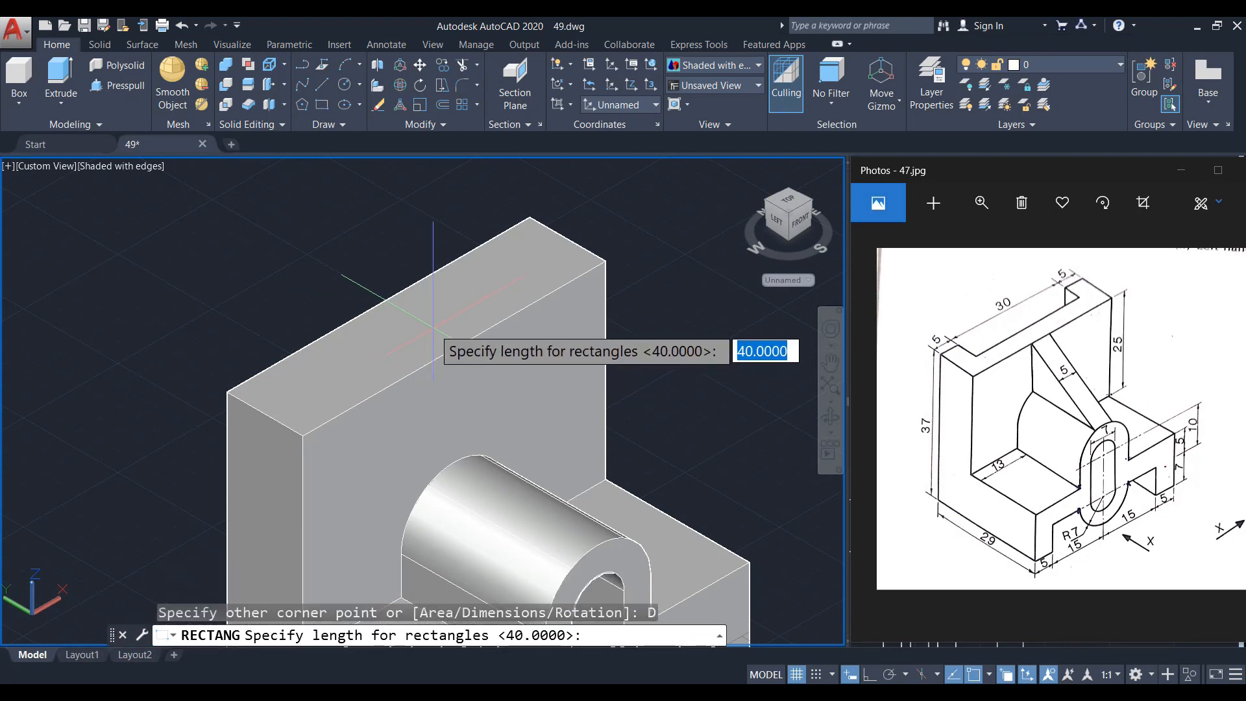
key("Return")
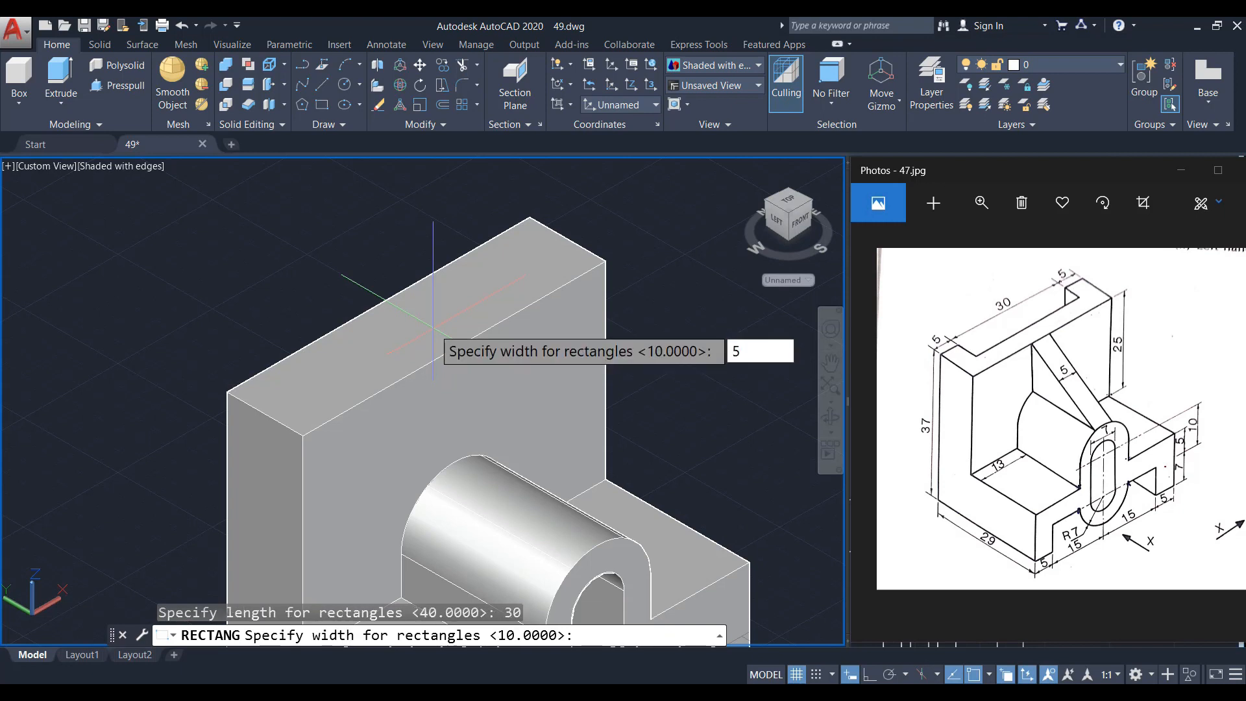
key("Return")
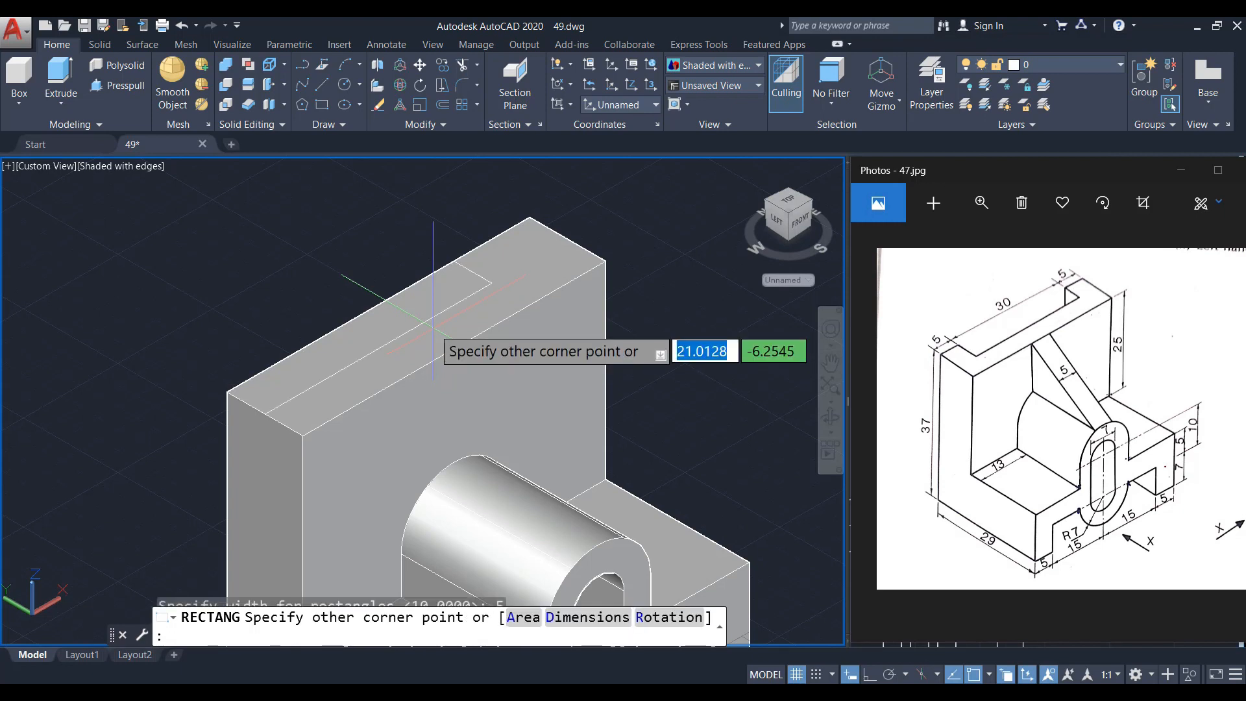
left_click(430, 318)
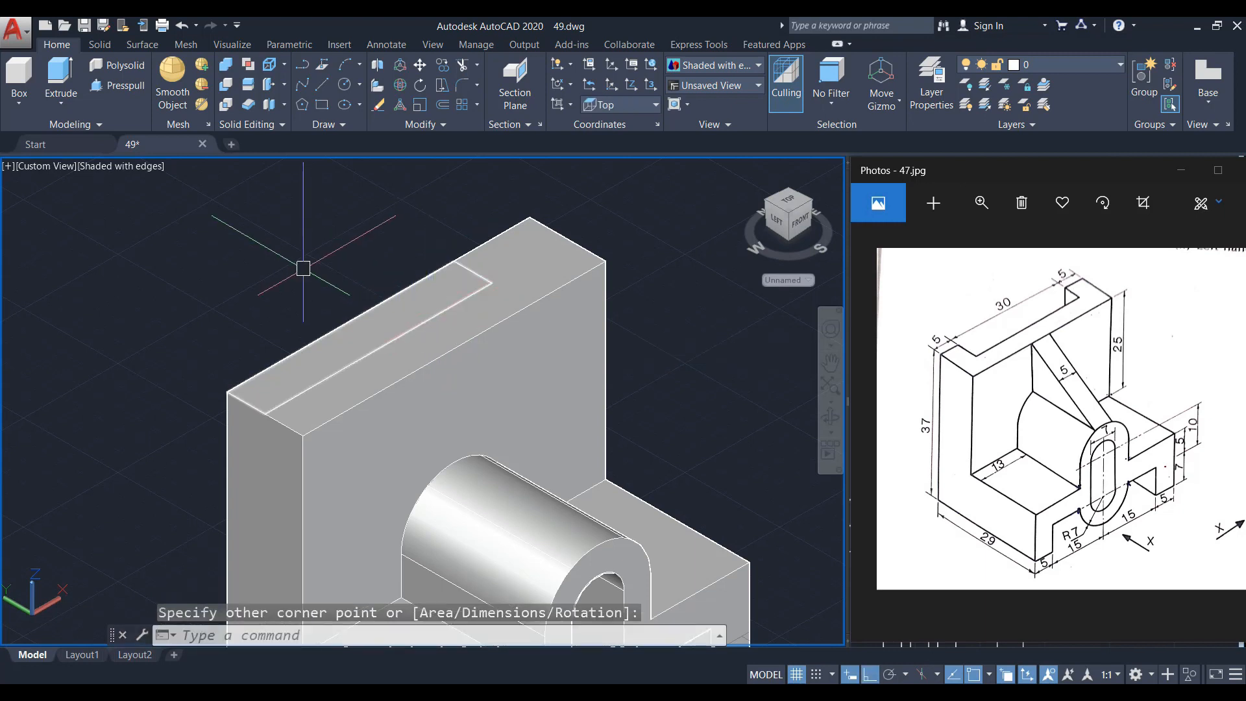
Move the 30 by 5 rectangle 5 units along the wall's length in the positive X direction
type("M")
key("Return")
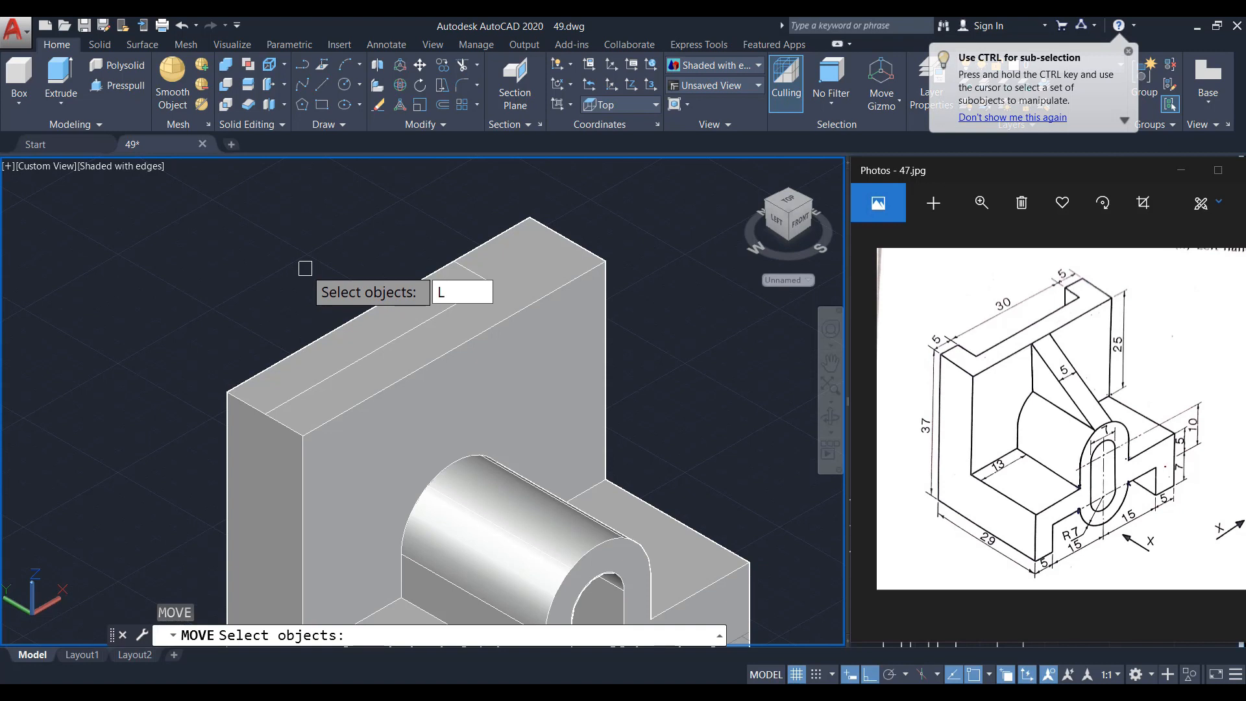
key("Return")
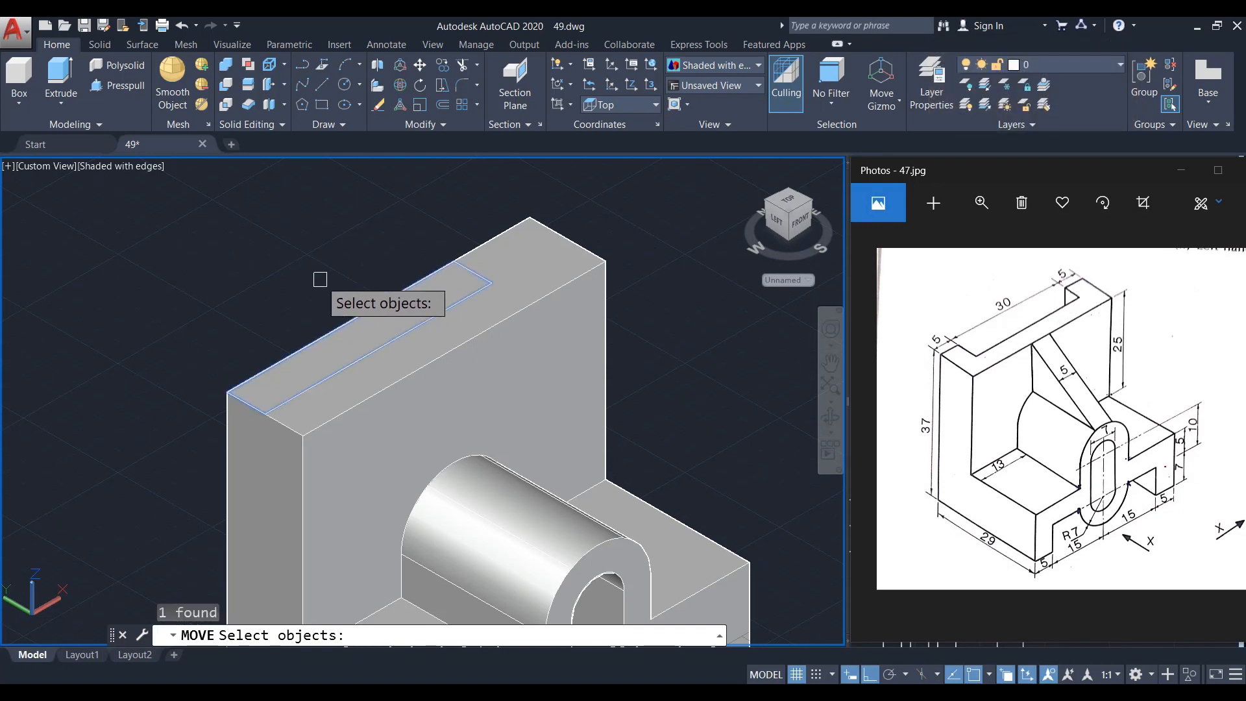
key("Return")
left_click(293, 280)
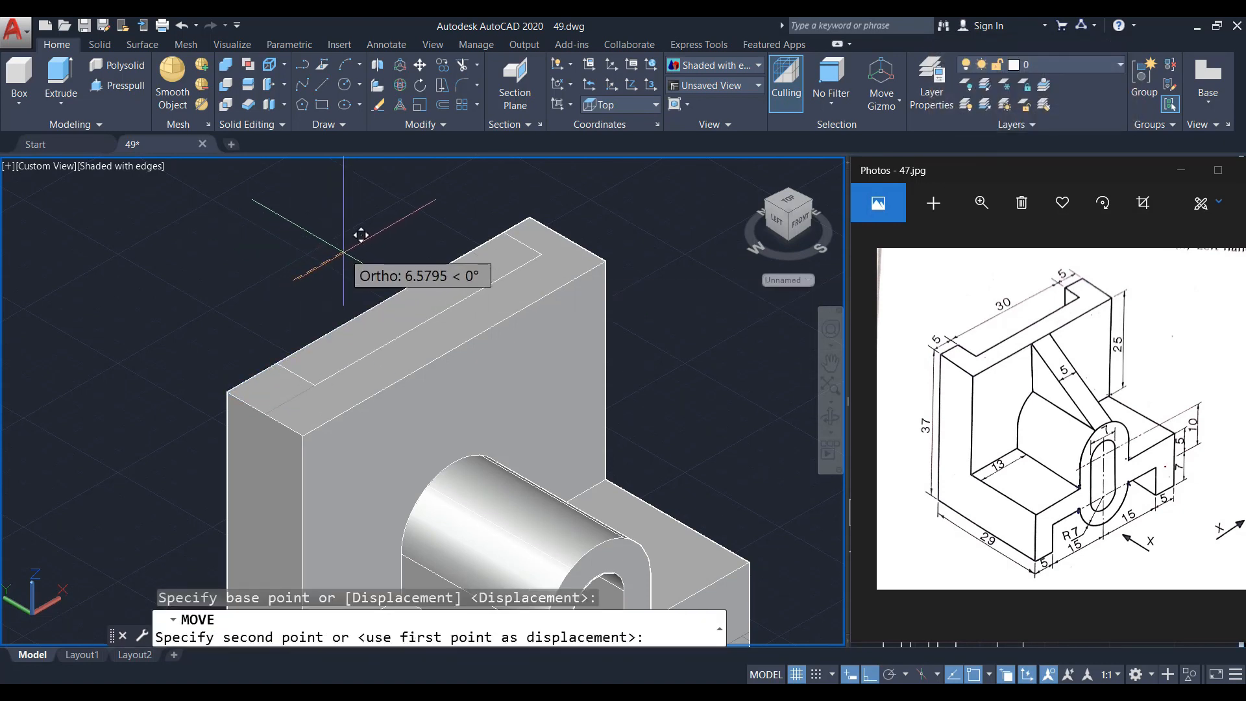
type("5")
key("Return")
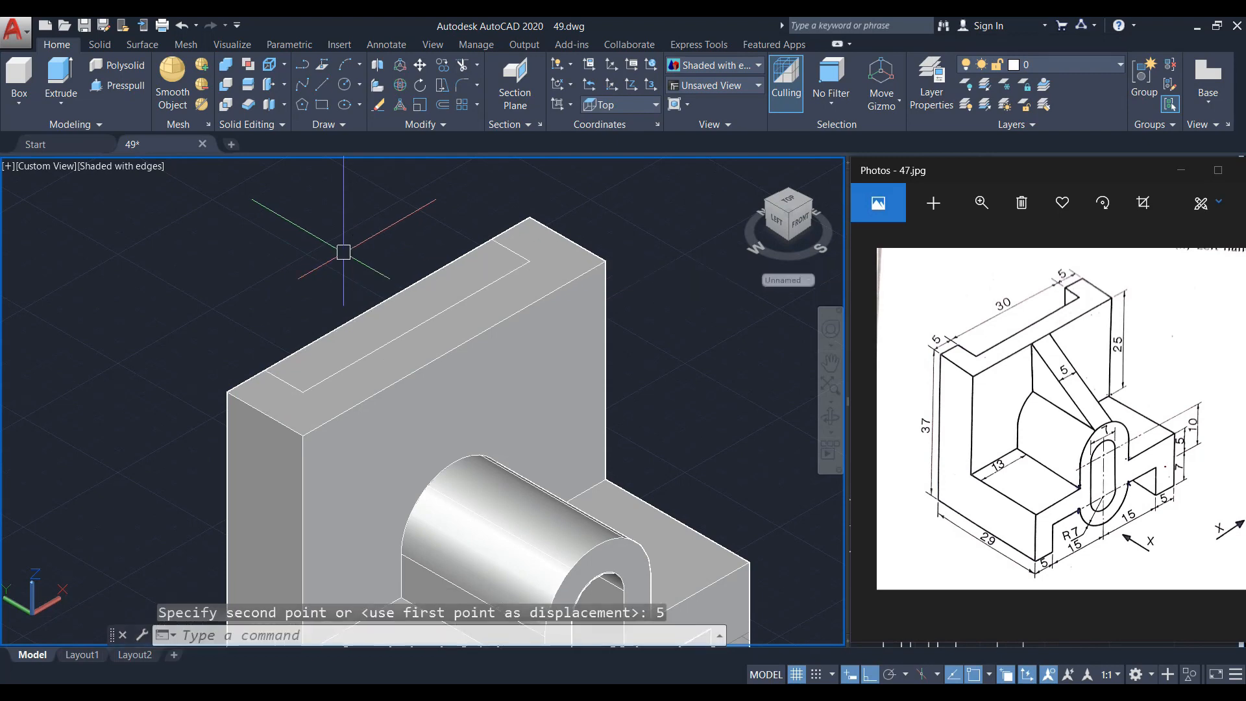
Presspull the rectangular area on top of the back wall downward past the base to cut a full-height recess
scroll(371, 274, "down", 2)
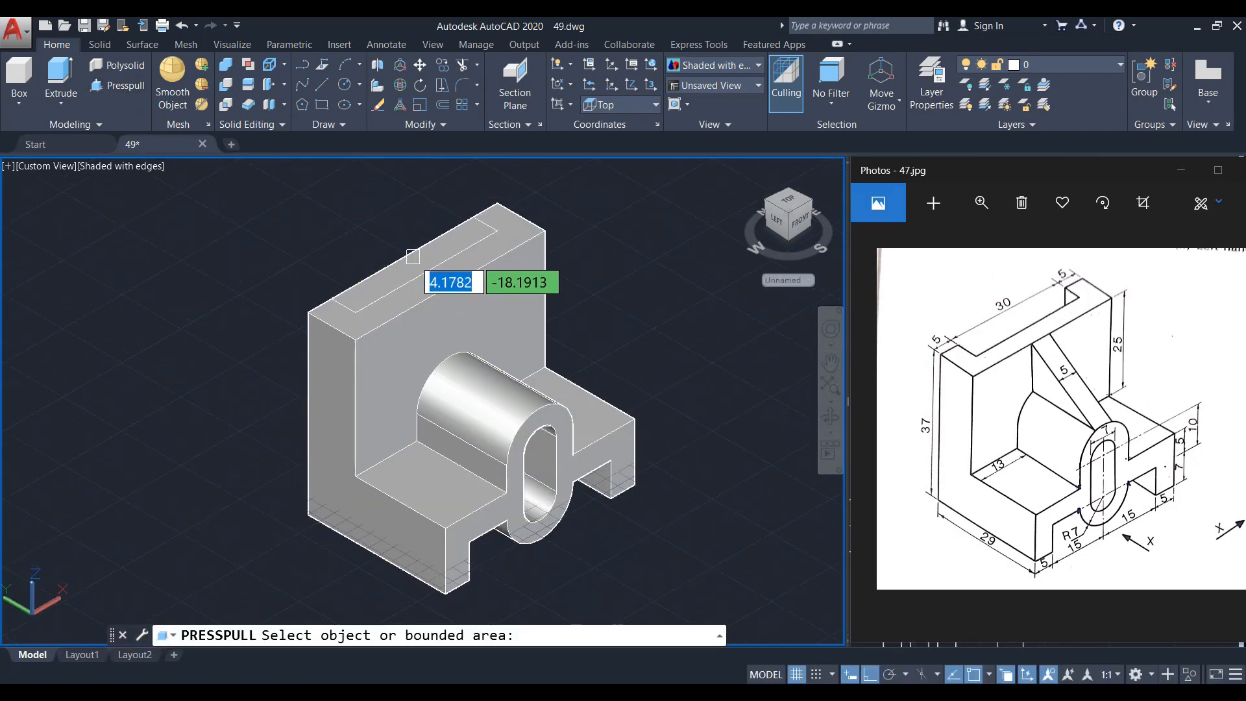
left_click(453, 244)
scroll(415, 263, "down", 2)
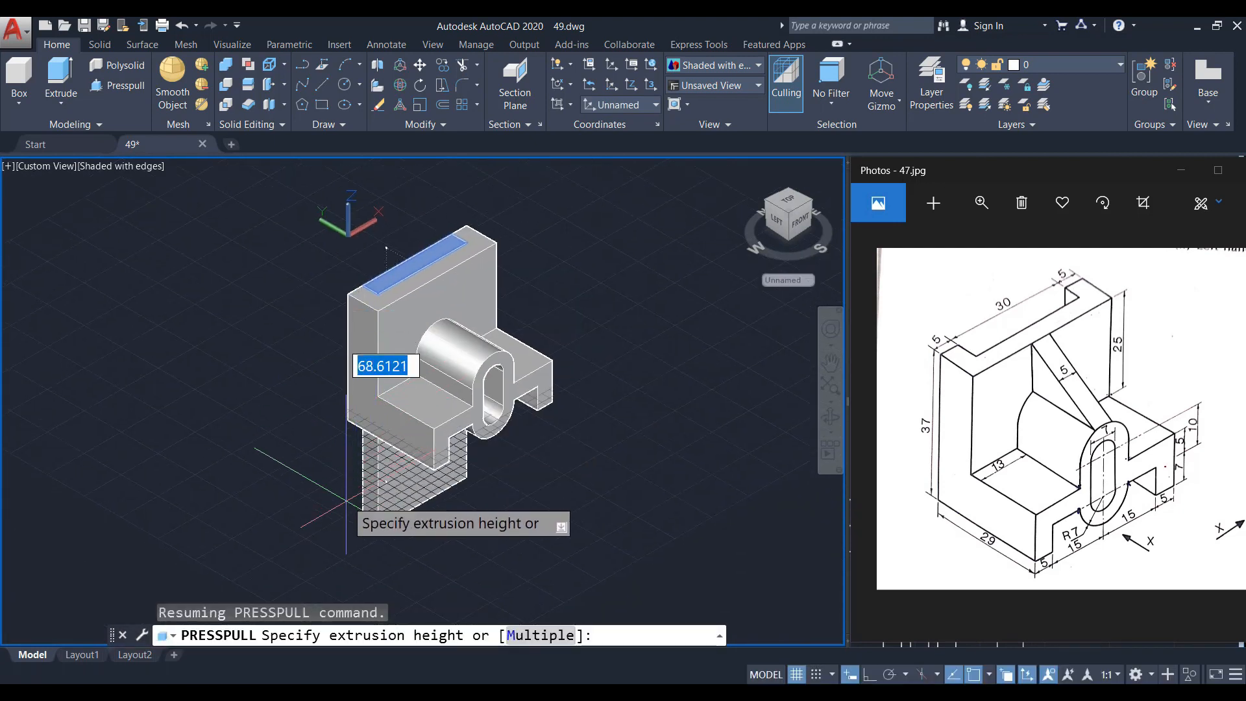
left_click(386, 503)
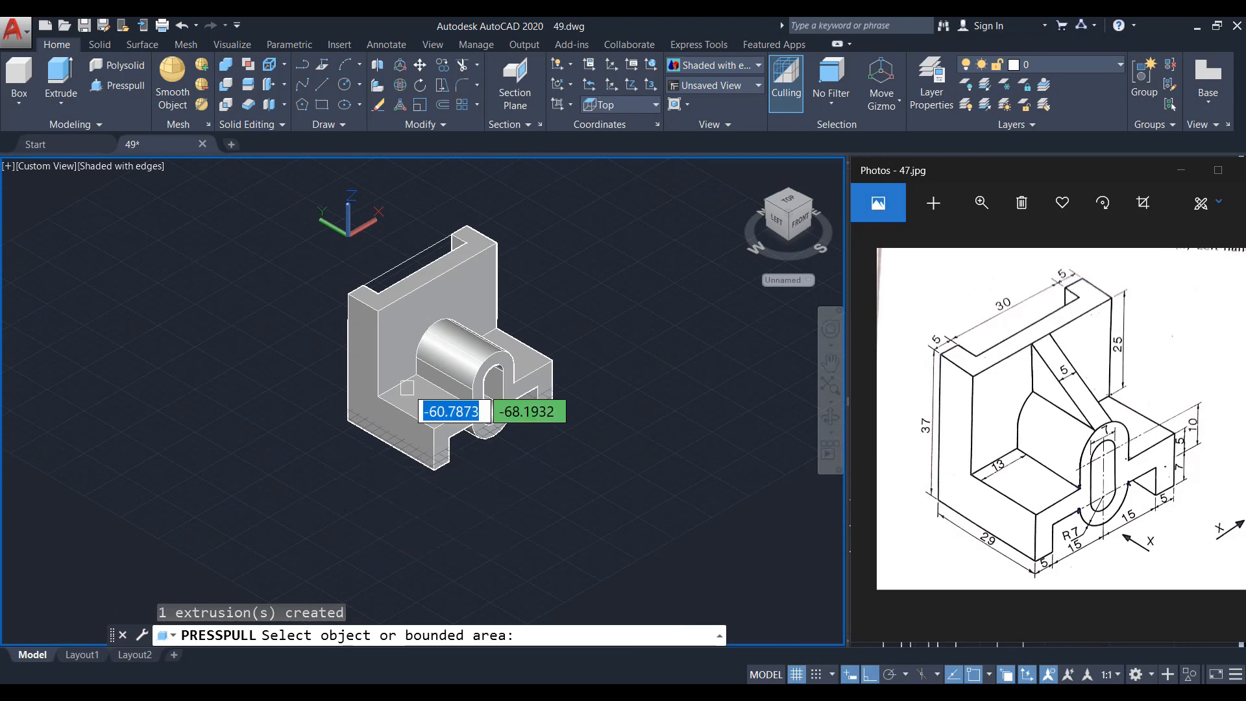
scroll(416, 254, "up", 1)
key("Escape")
Erase the leftover 30 by 5 rectangle above the wall recess
scroll(390, 243, "up", 2)
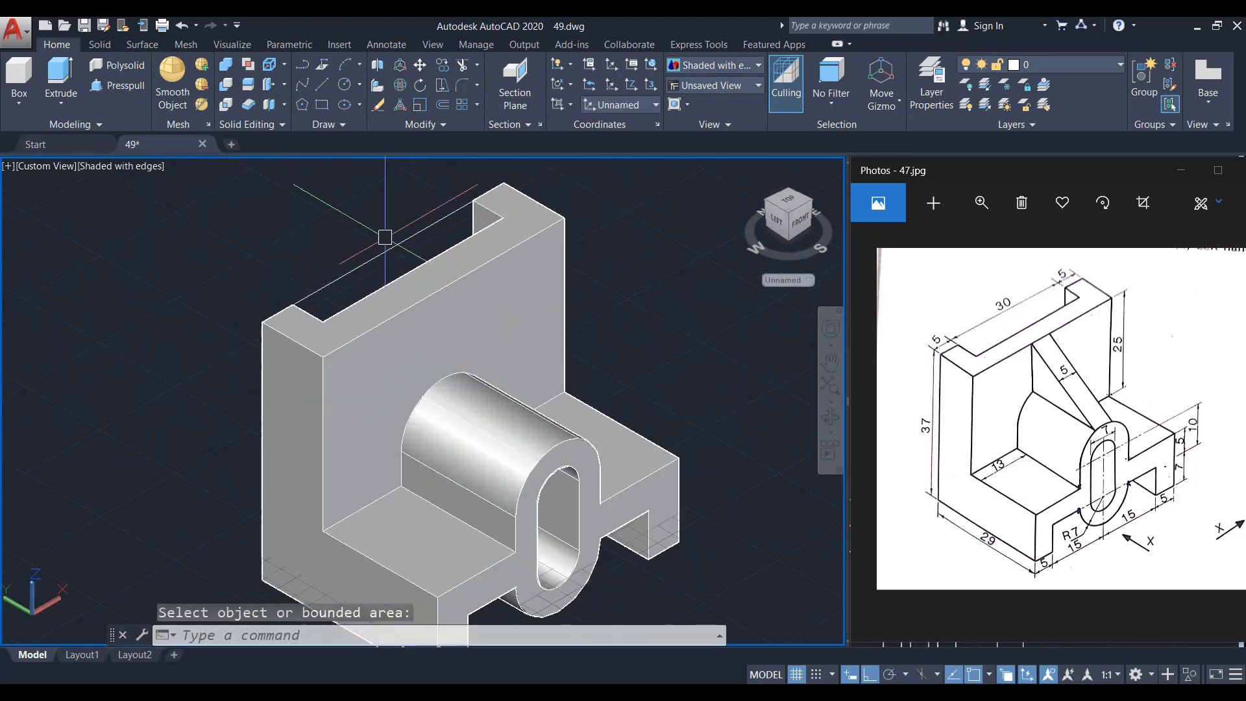
left_click(375, 243)
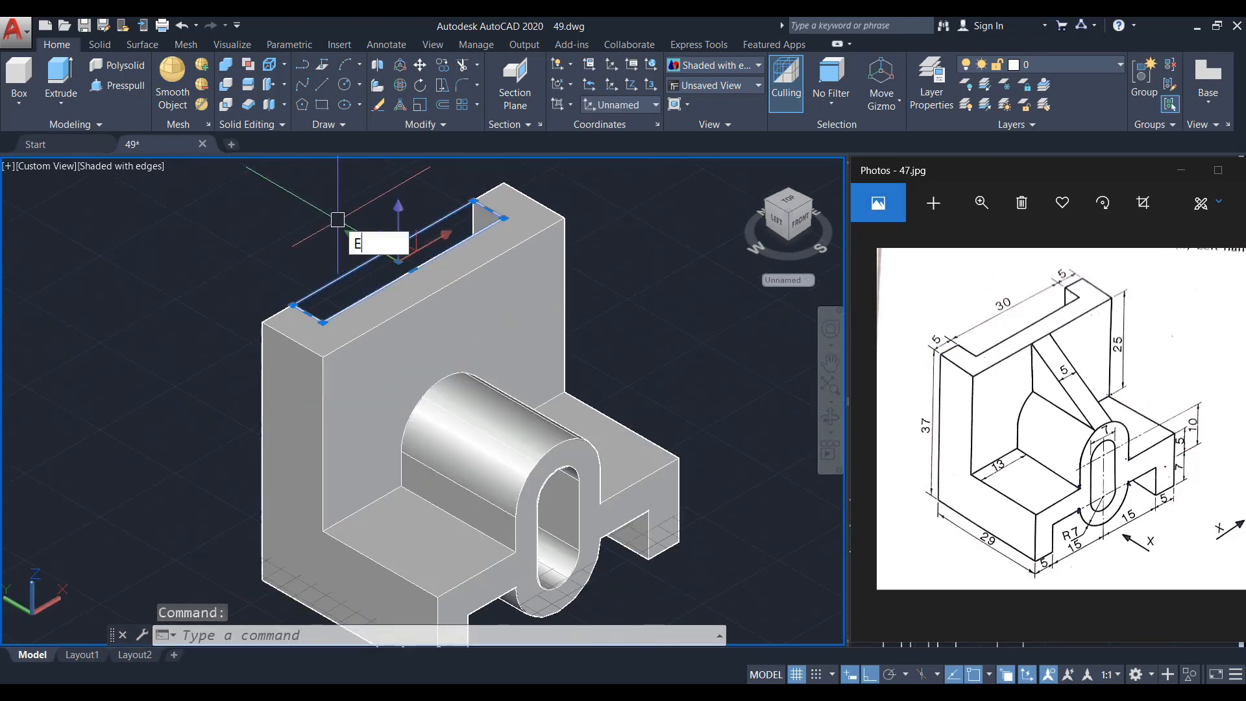
type("E")
key("Return")
Draw a sloping line from the midpoint of the wall's top front edge to the top quadrant of the boss's front arc
scroll(354, 246, "down", 3)
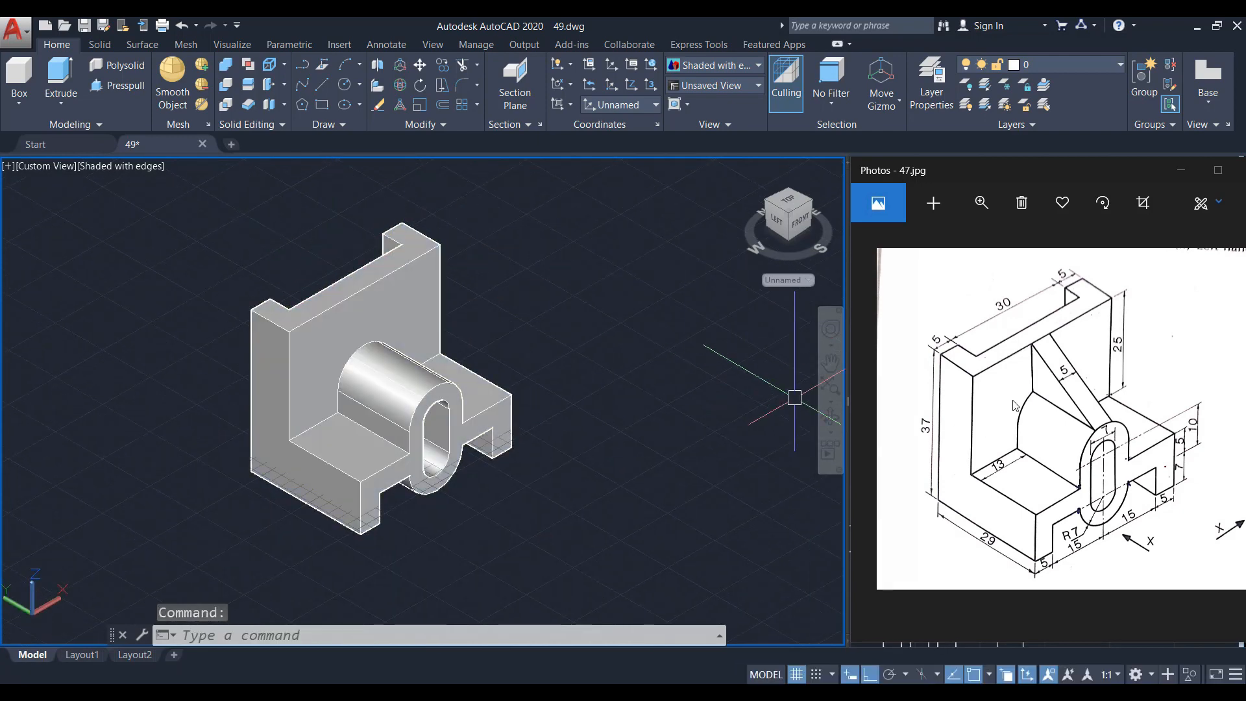
scroll(410, 331, "up", 3)
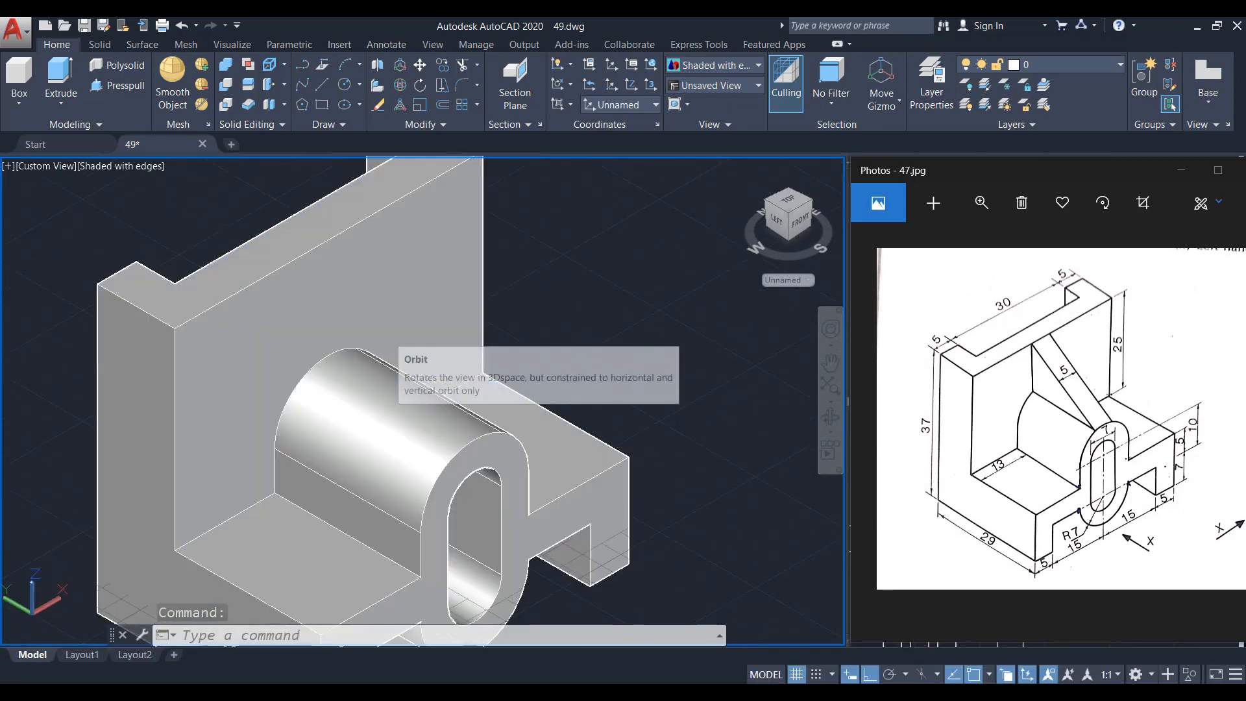
key("Return")
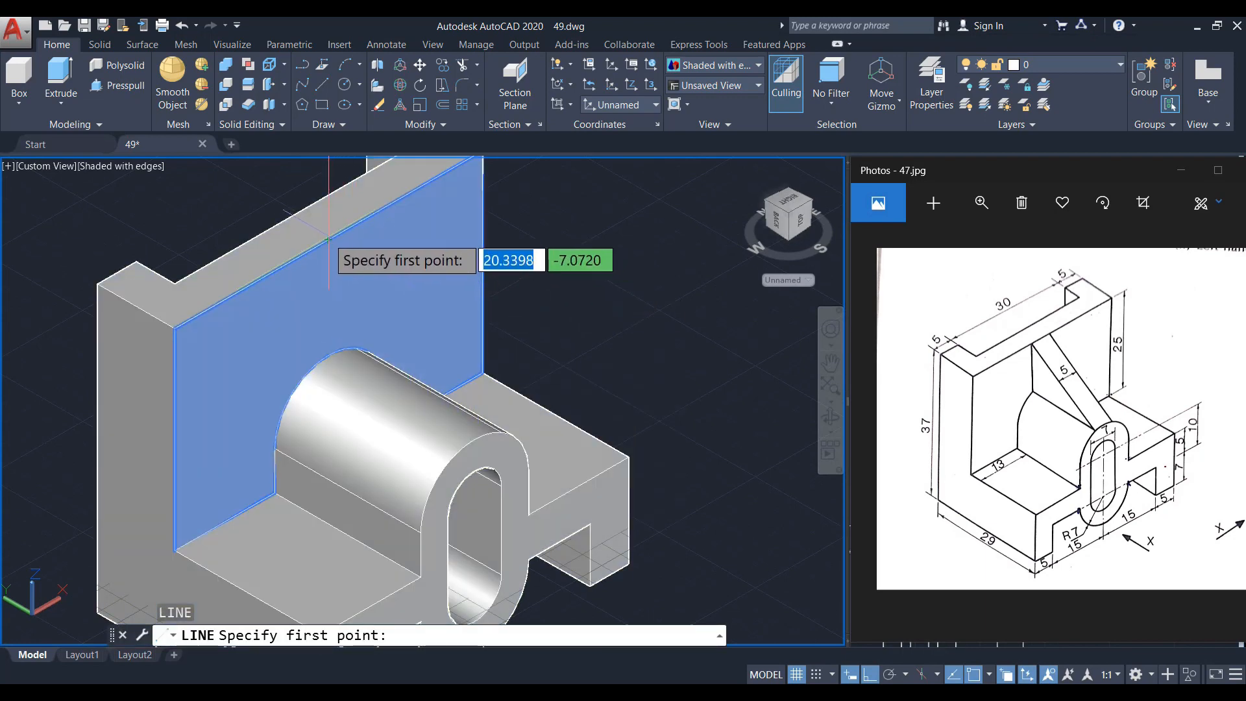
left_click(329, 240)
scroll(459, 458, "up", 2)
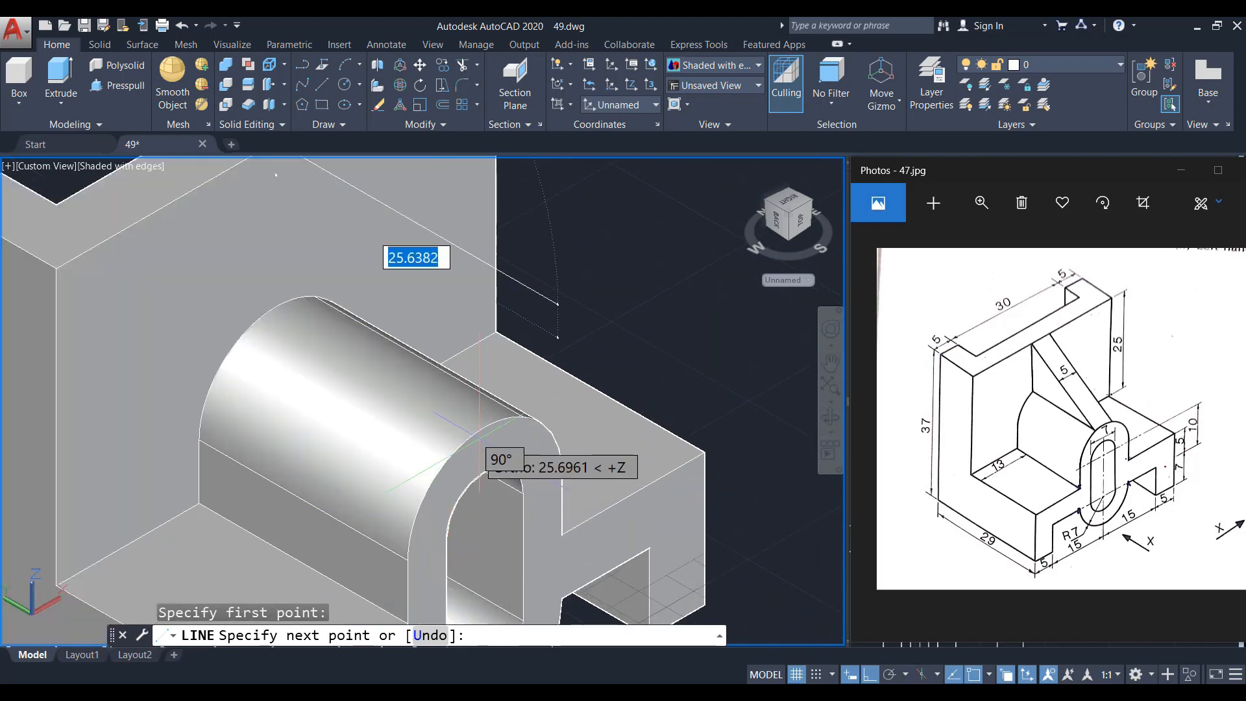
left_click(484, 427)
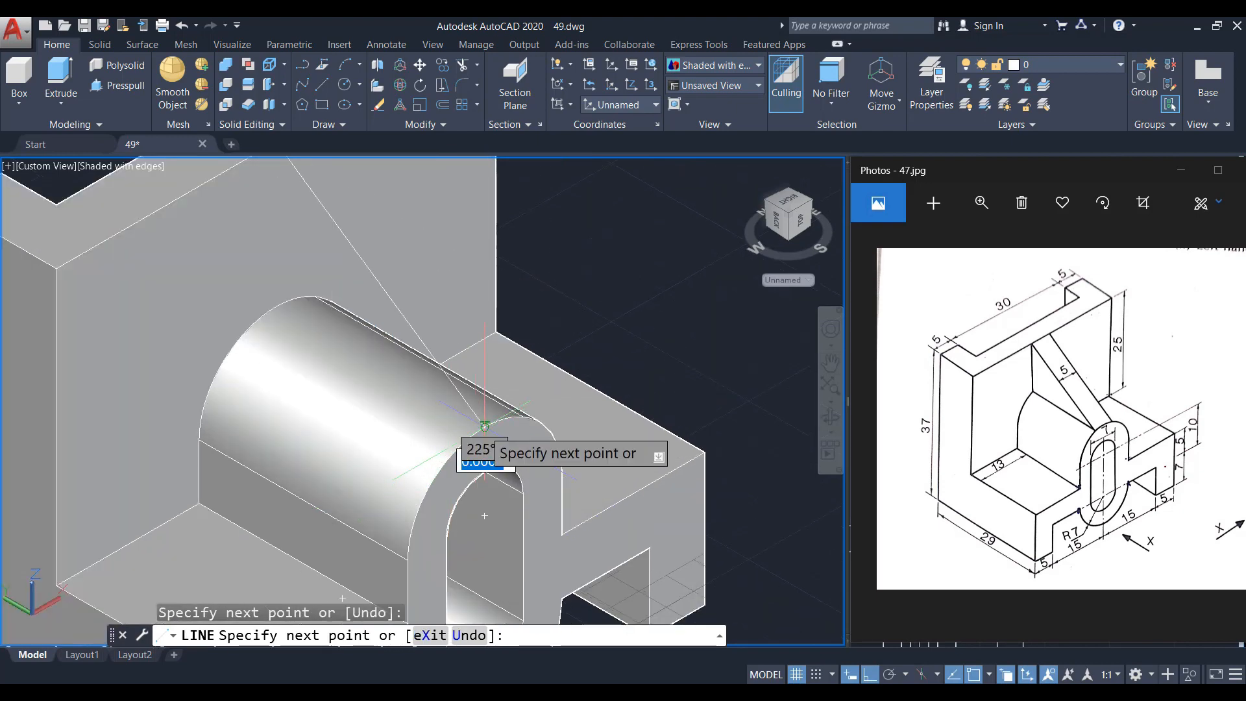
scroll(449, 378, "down", 2)
key("Escape")
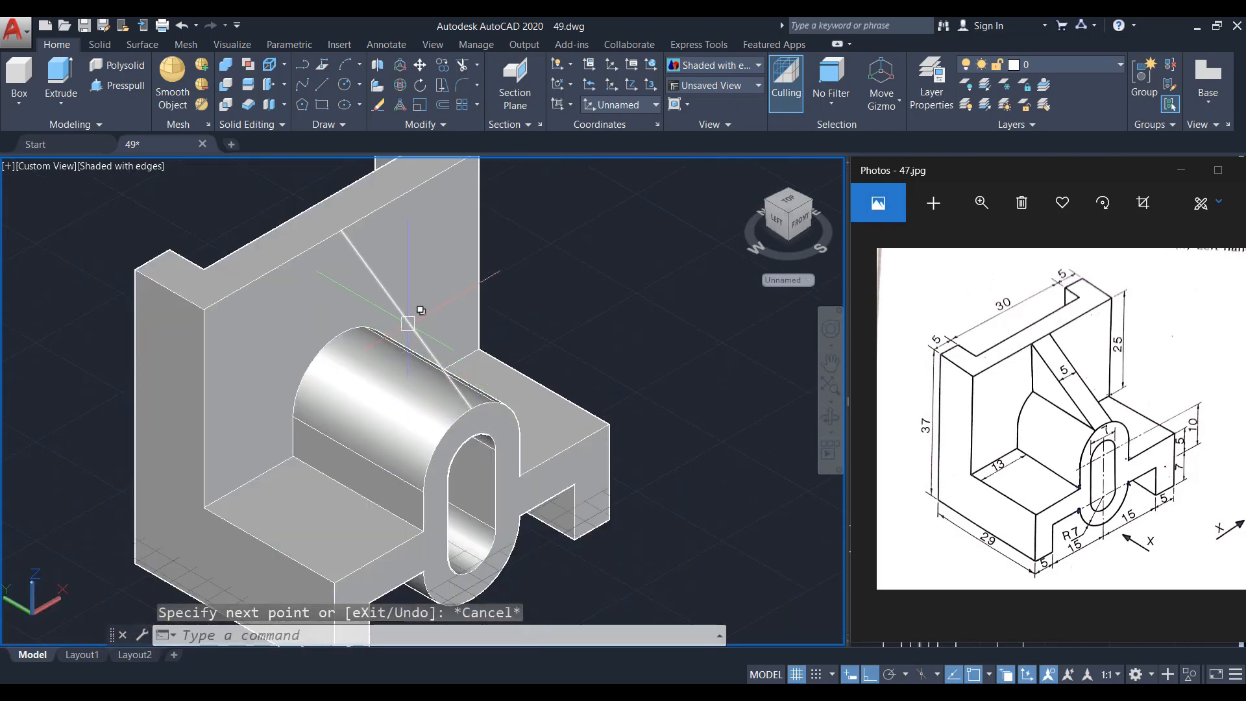
Move the sloping line about 35 units in the positive X direction, clear of the bracket
left_click(408, 323)
left_click(470, 384)
scroll(384, 323, "down", 2)
type("M")
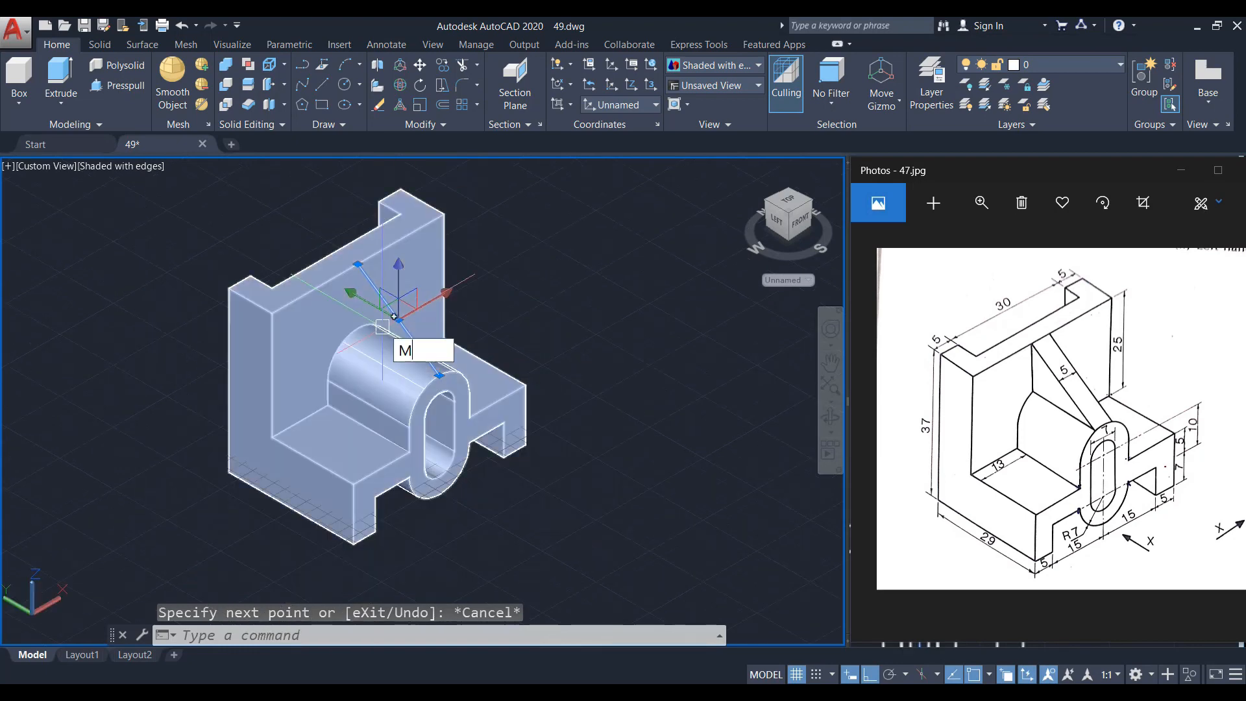
key("Return")
left_click(377, 345)
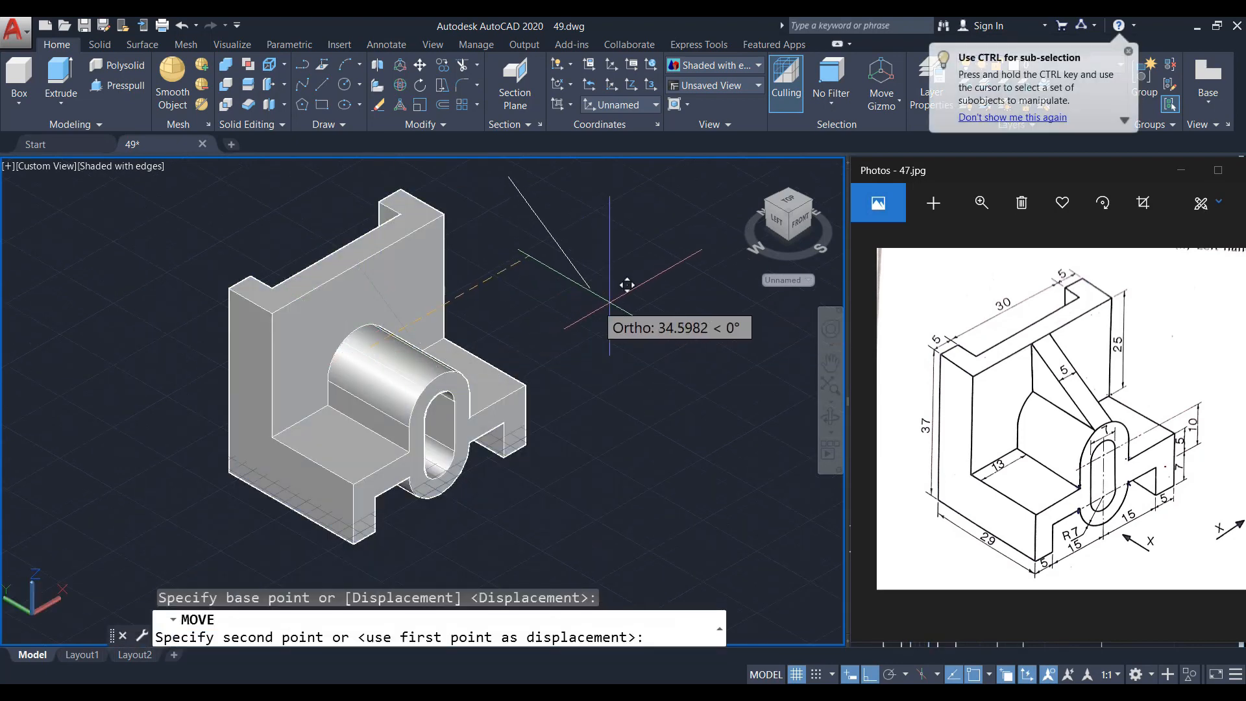
left_click(609, 300)
key("Escape")
scroll(519, 337, "up", 4)
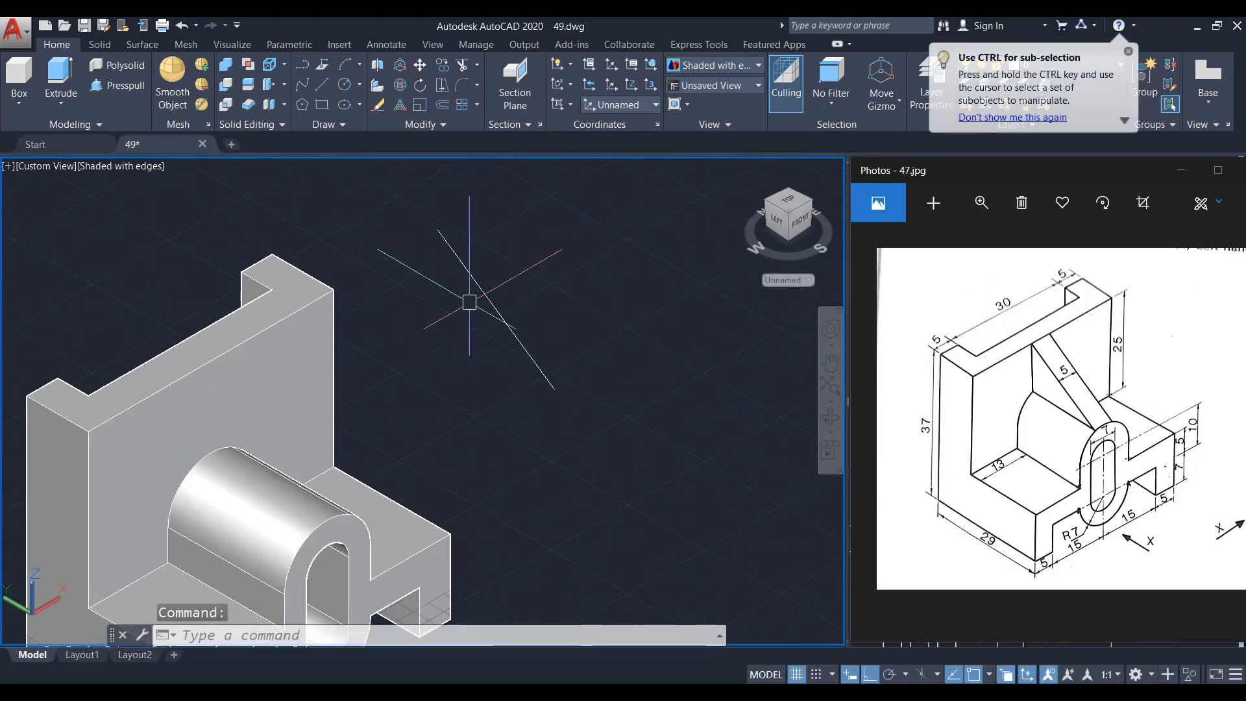
Set the coordinate system to the Left preset for drawing the rib's side profile
left_click(641, 105)
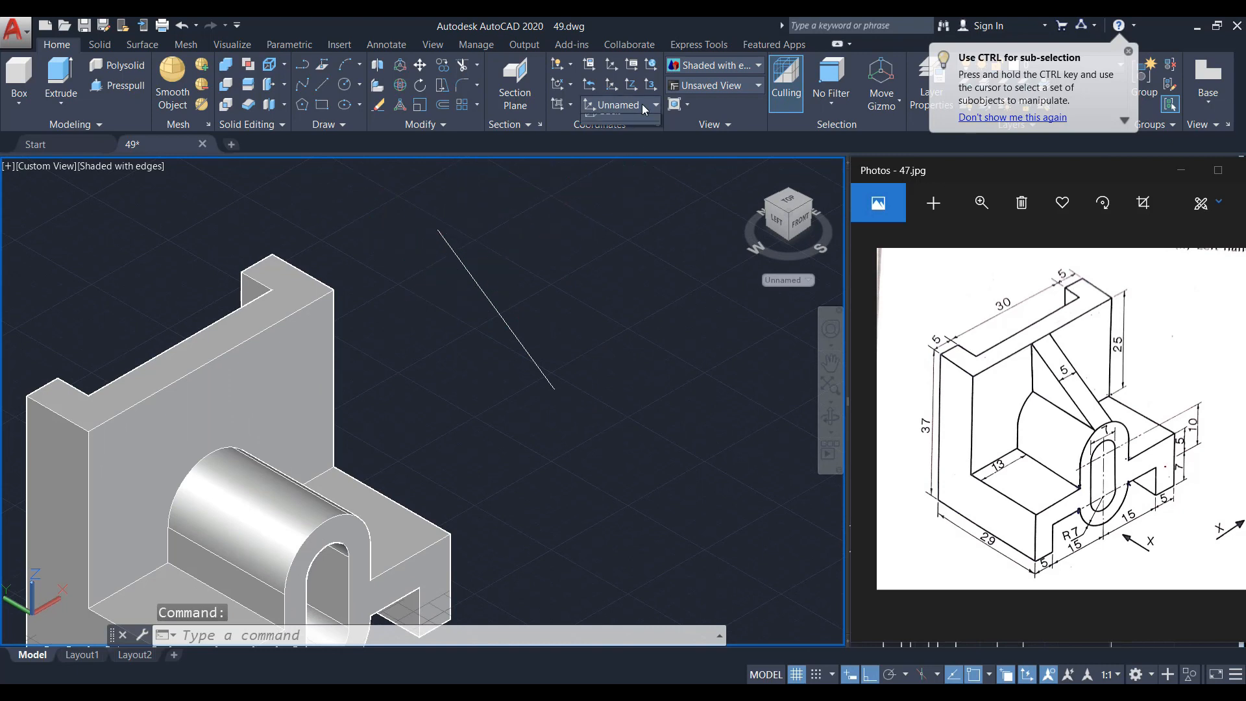
left_click(623, 180)
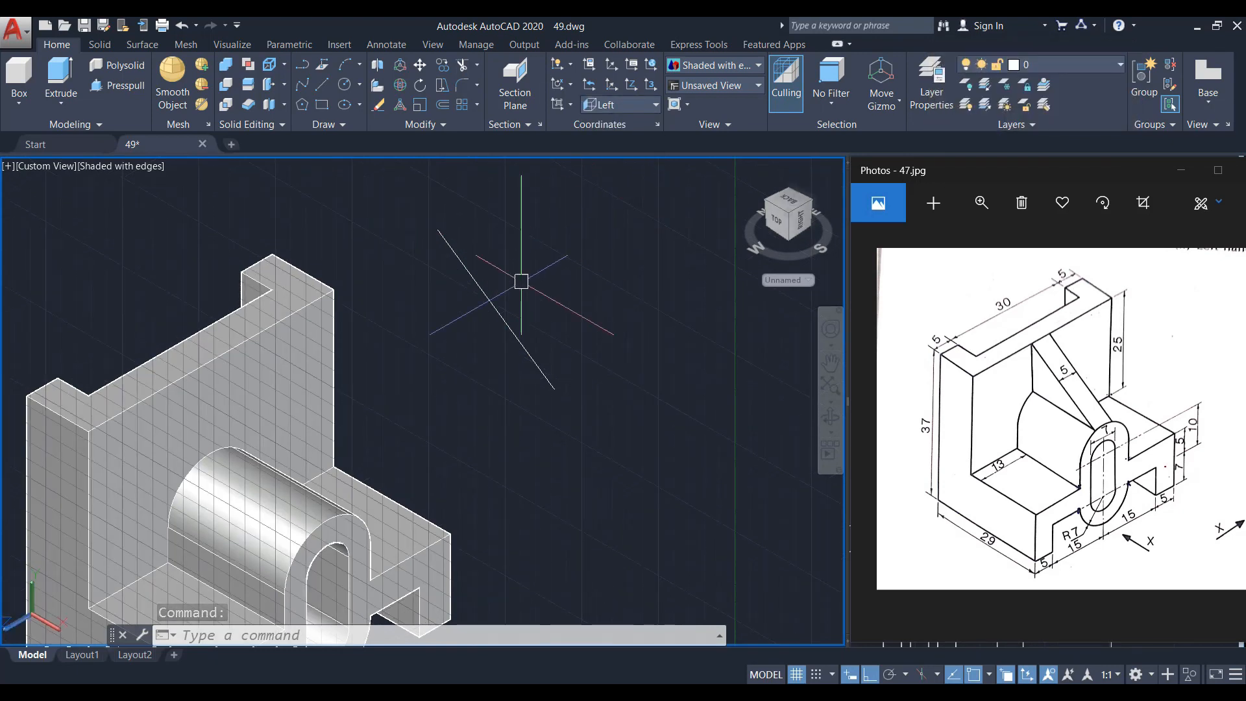
middle_click_drag(434, 269, 457, 282)
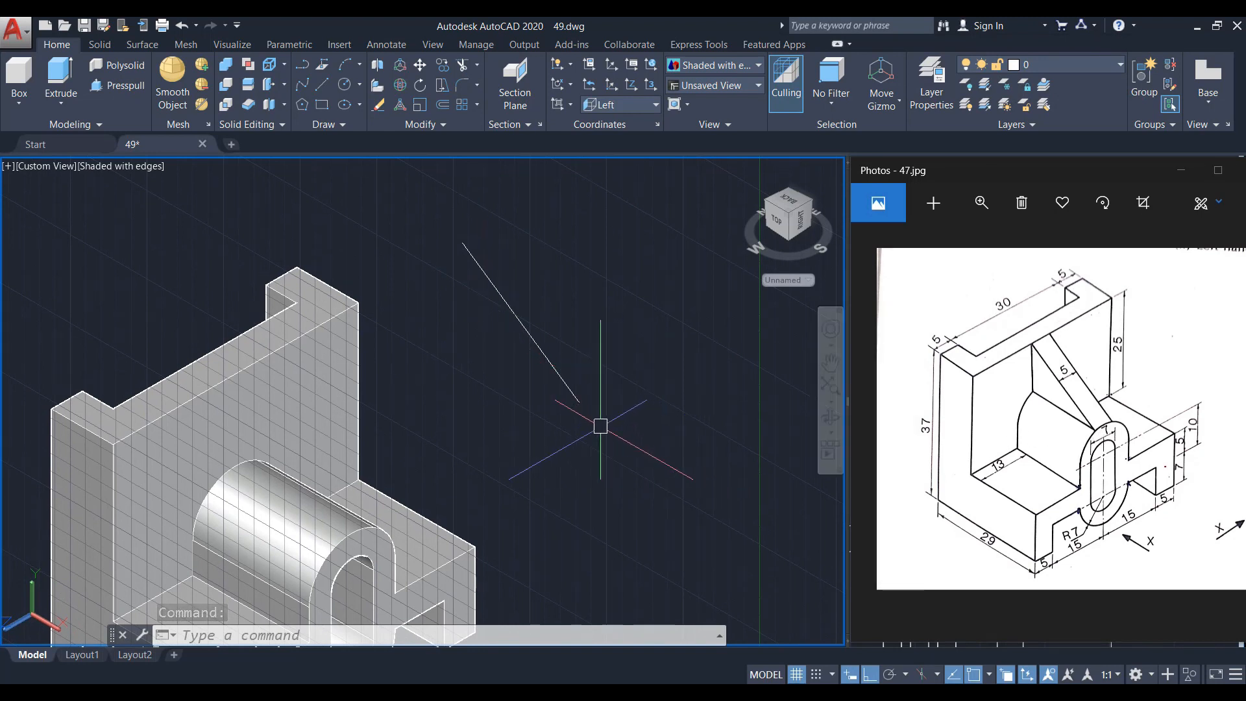
type("l")
key("Return")
scroll(581, 389, "up", 3)
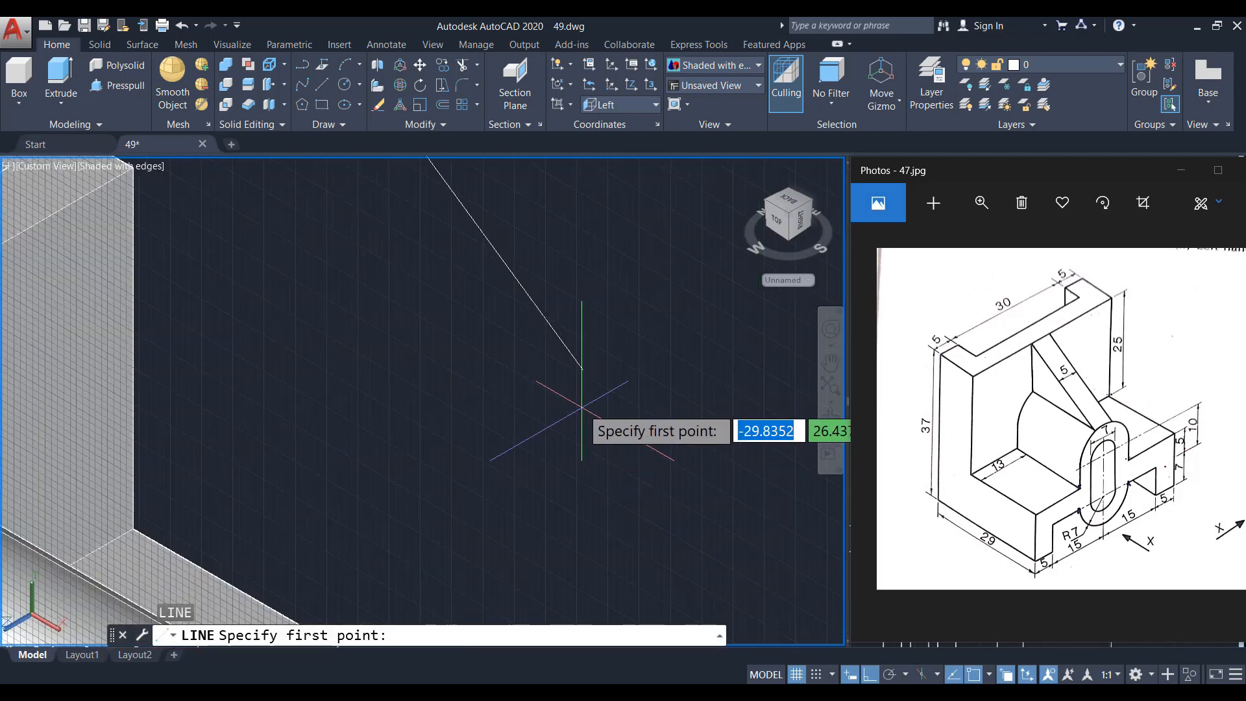
left_click(582, 372)
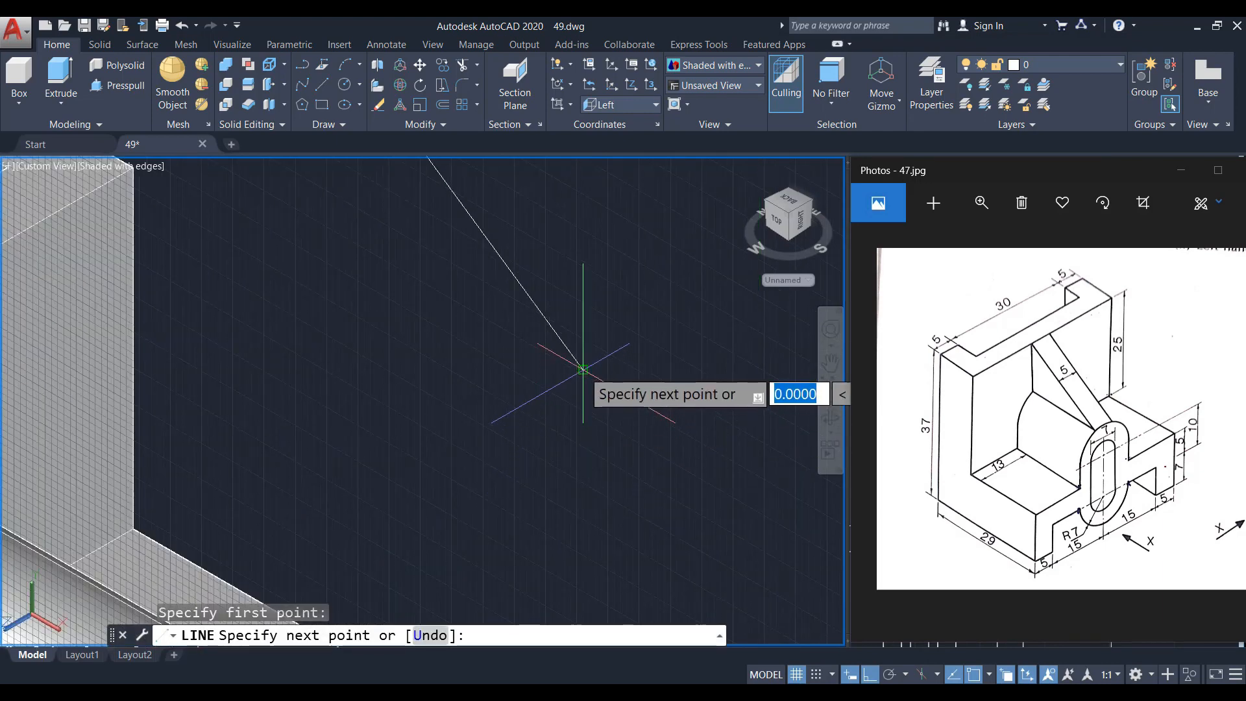
left_click(583, 370)
key("Escape")
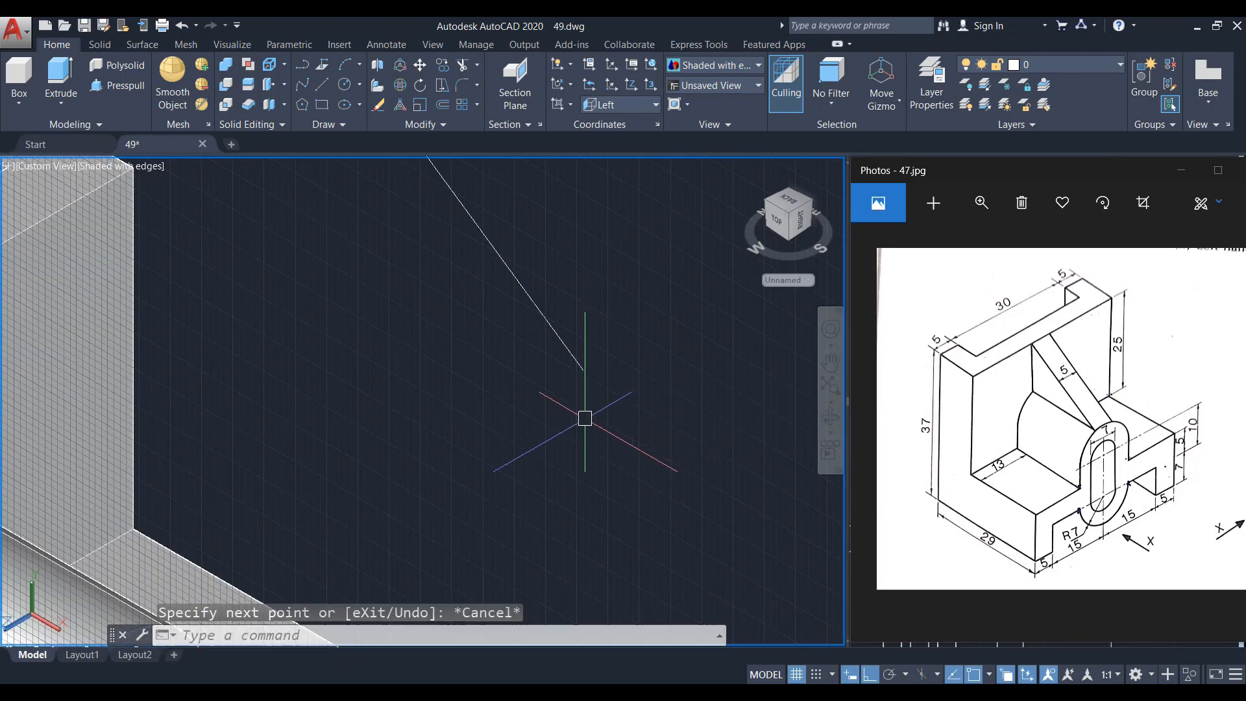
Draw a 1-unit line down from the sloping line's lower end, a horizontal line back, and a 14-unit vertical closing at its upper end
key("Return")
left_click(583, 370)
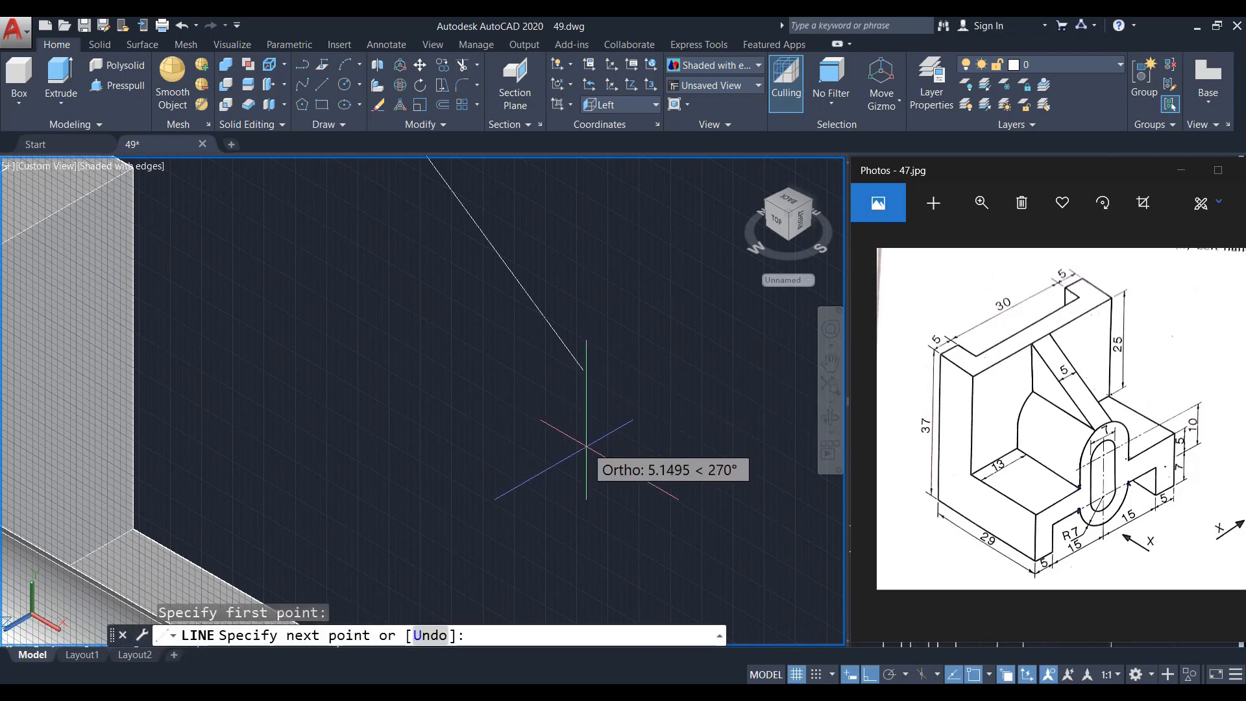
type("1")
key("Return")
scroll(509, 425, "down", 2)
middle_click_drag(501, 430, 528, 493)
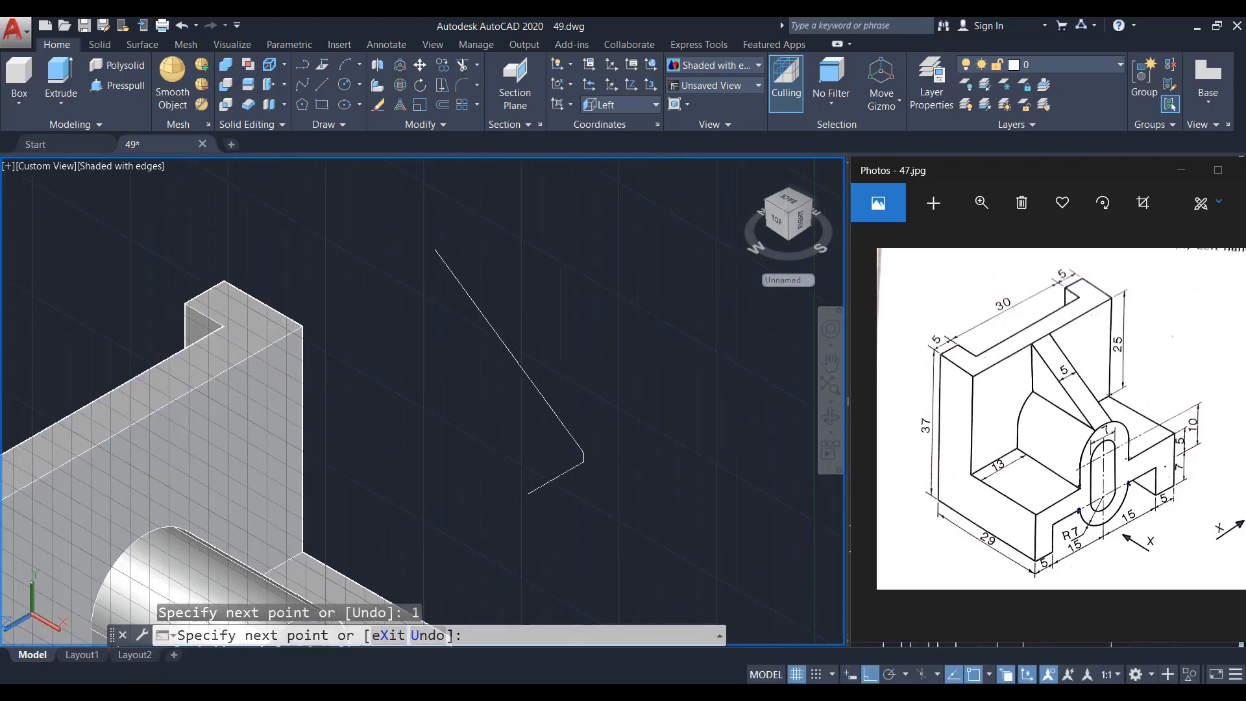
left_click(434, 249)
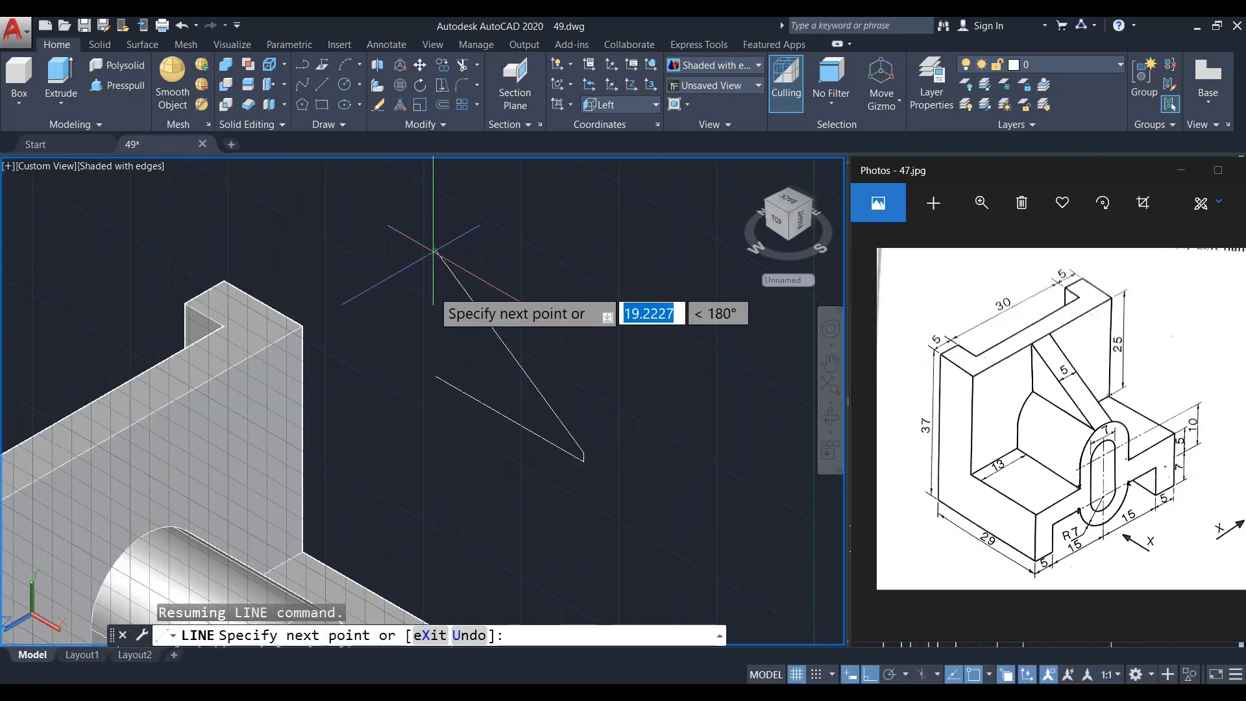
left_click(435, 377)
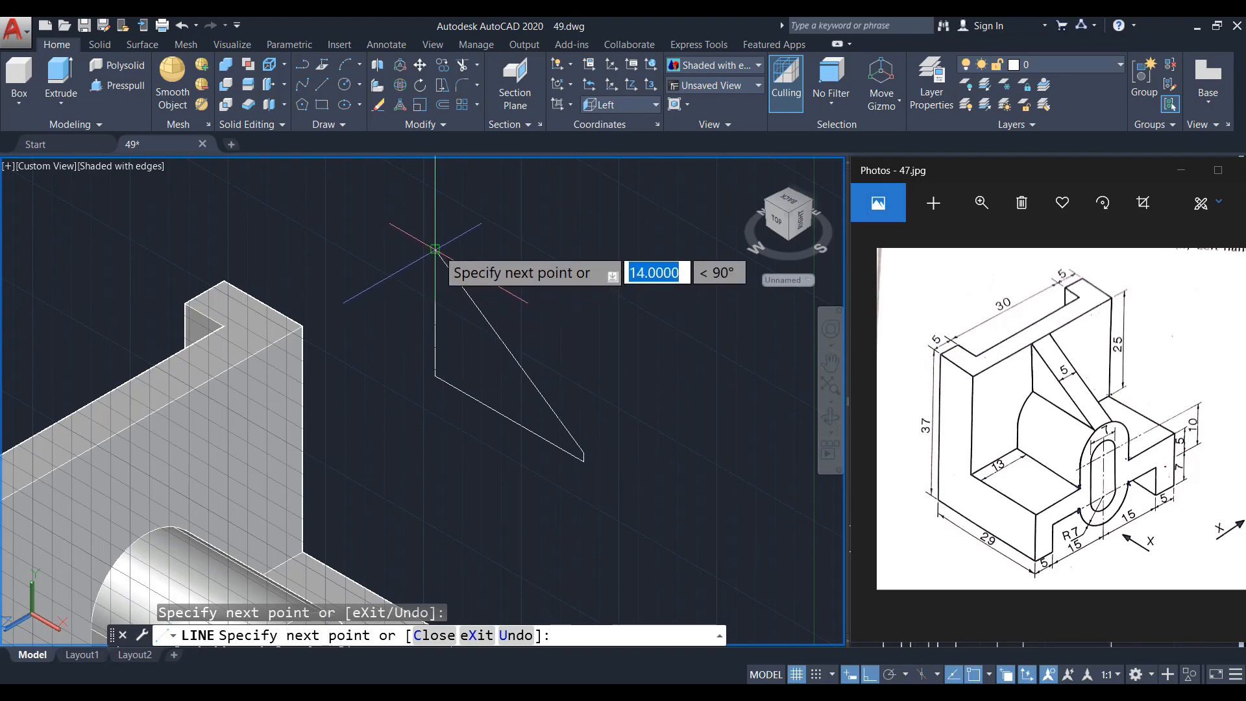
key("Escape")
scroll(557, 287, "down", 2)
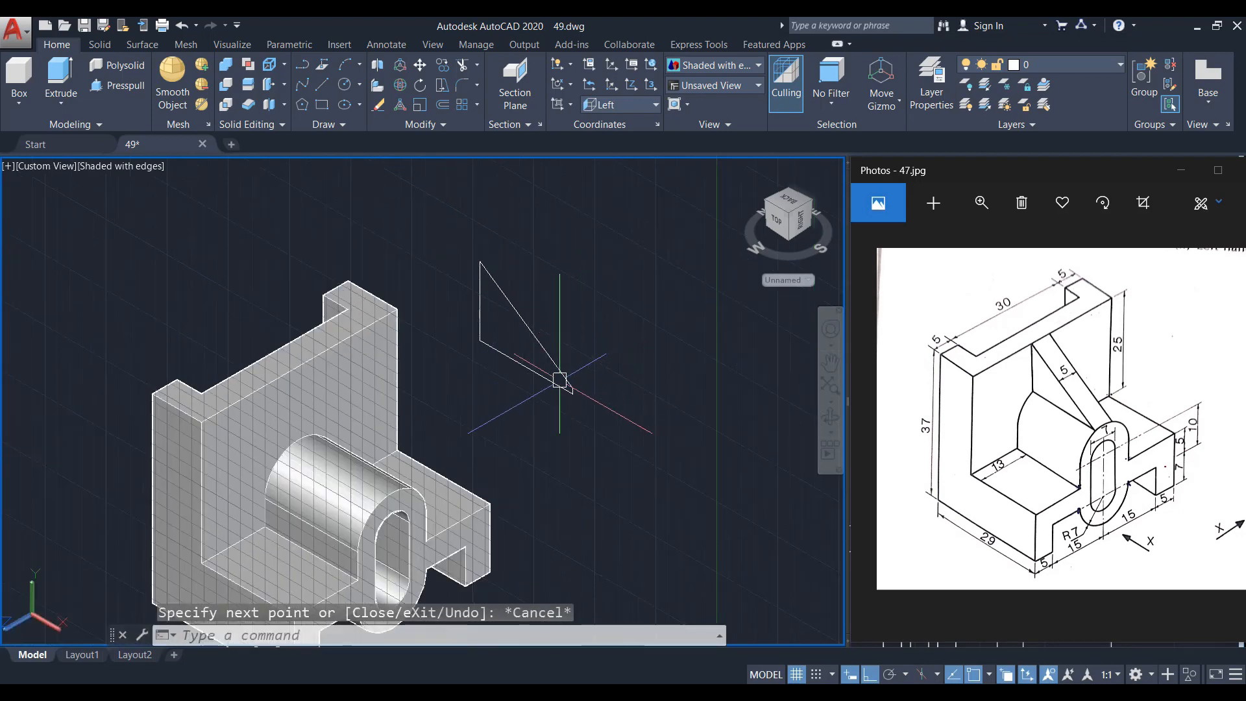
Join all the lines of the rib profile into a single closed polyline
scroll(560, 379, "up", 2)
type("j")
key("Return")
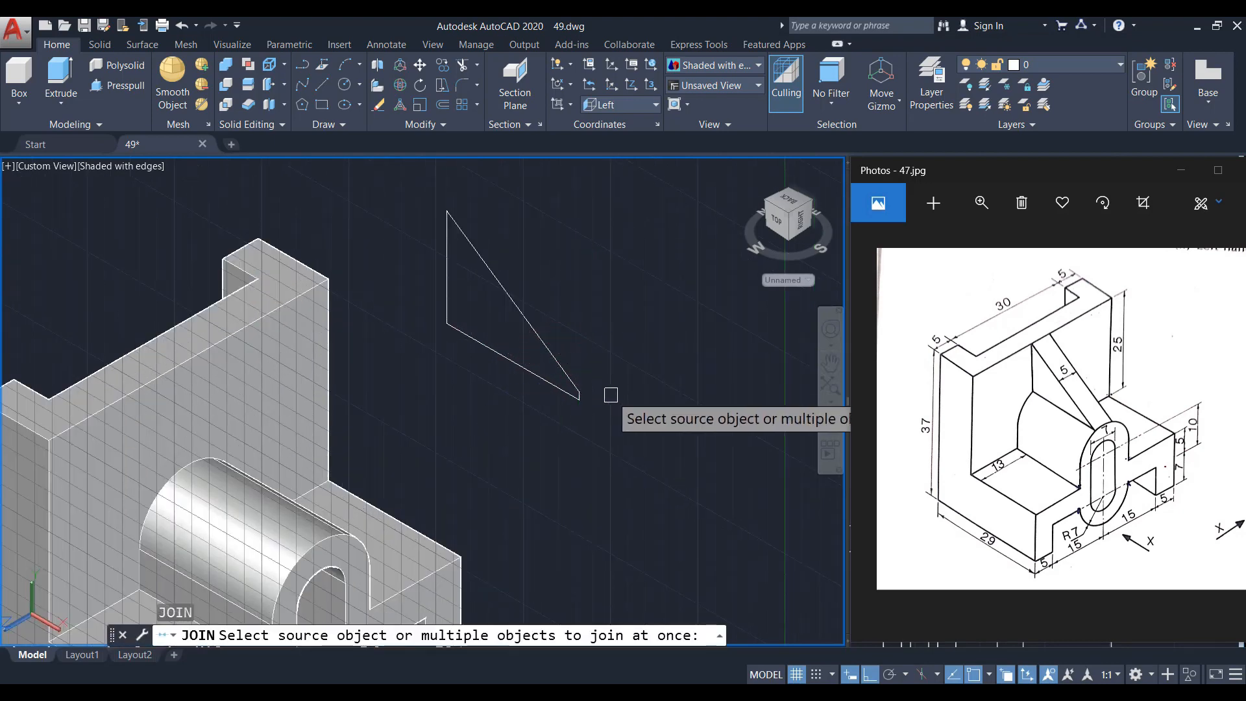
left_click(617, 430)
left_click(419, 182)
key("Return")
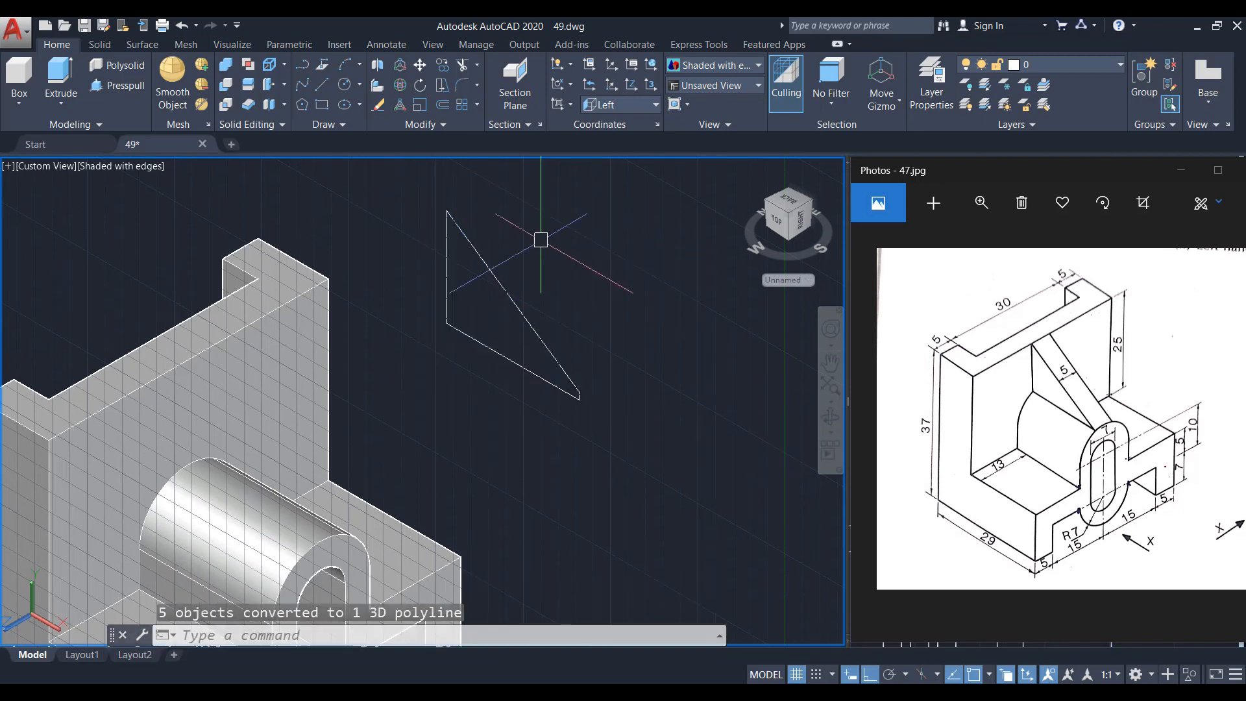
Extrude the closed rib profile 5 units into a solid
type("EXT")
key("Return")
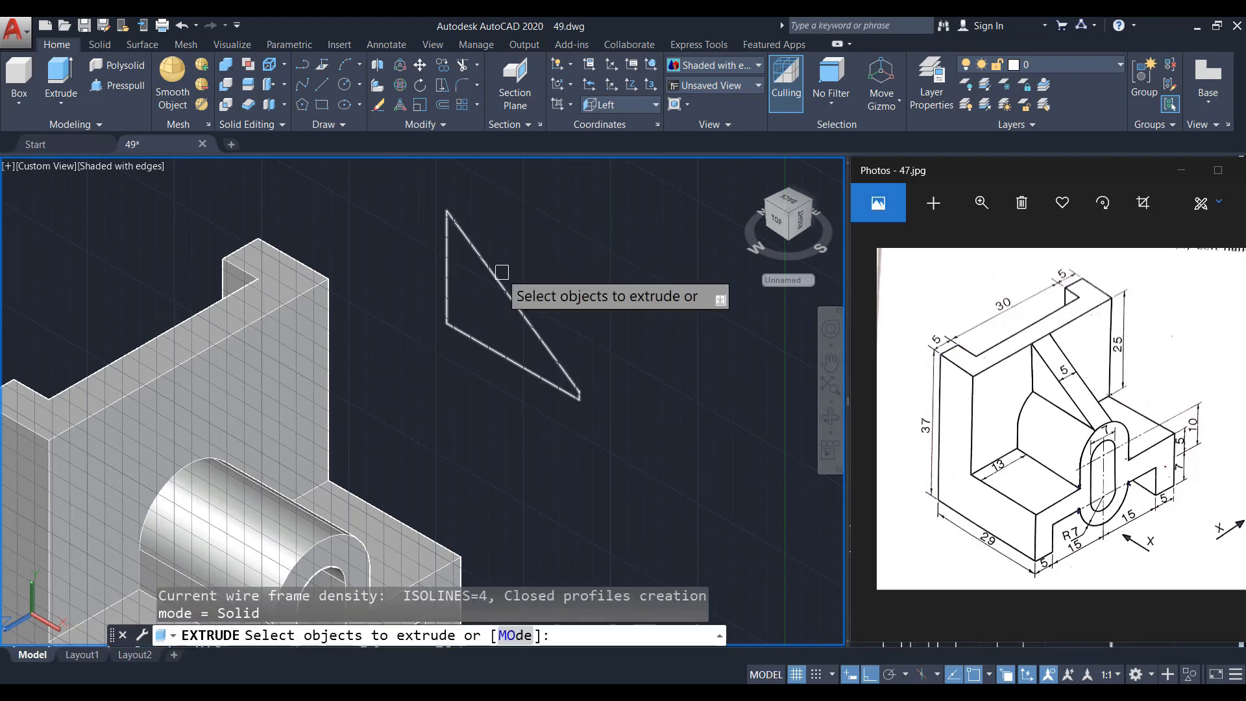
left_click(500, 272)
key("Return")
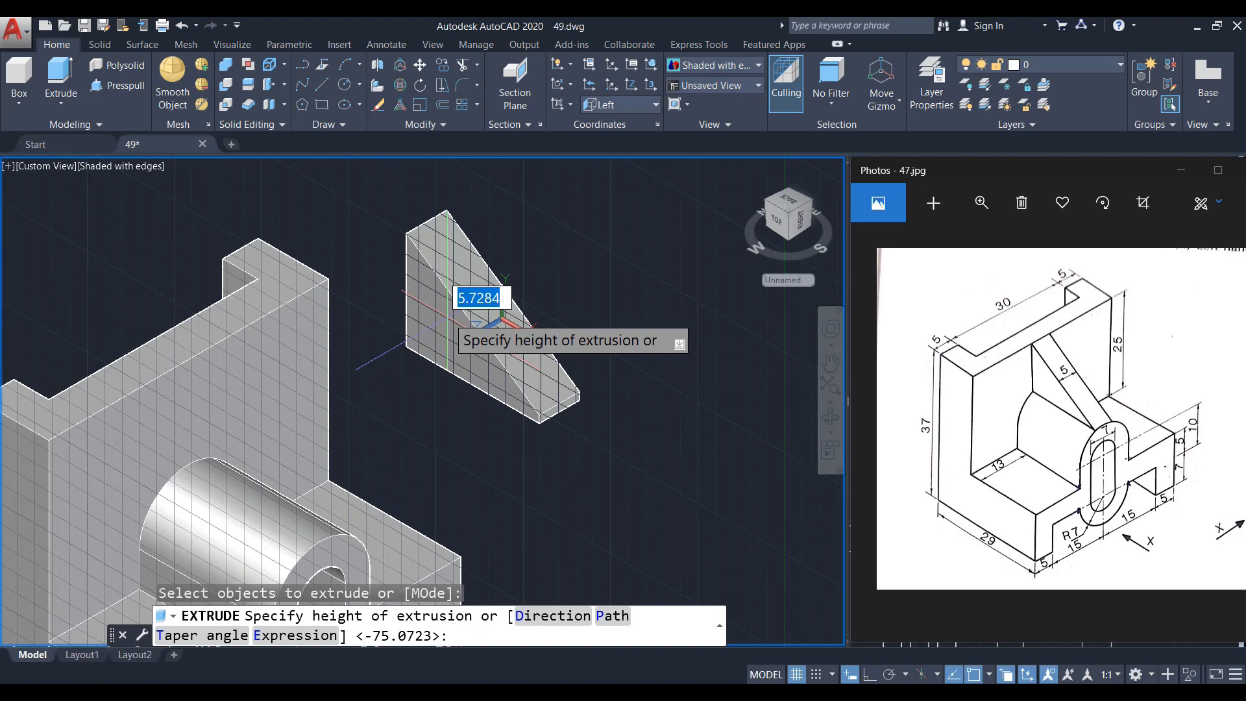
key("Return")
Move the rib from its top edge's midpoint to the midpoint of the back wall's top front edge
middle_click_drag(526, 342, 548, 318)
left_click(548, 318)
type("m")
key("Return")
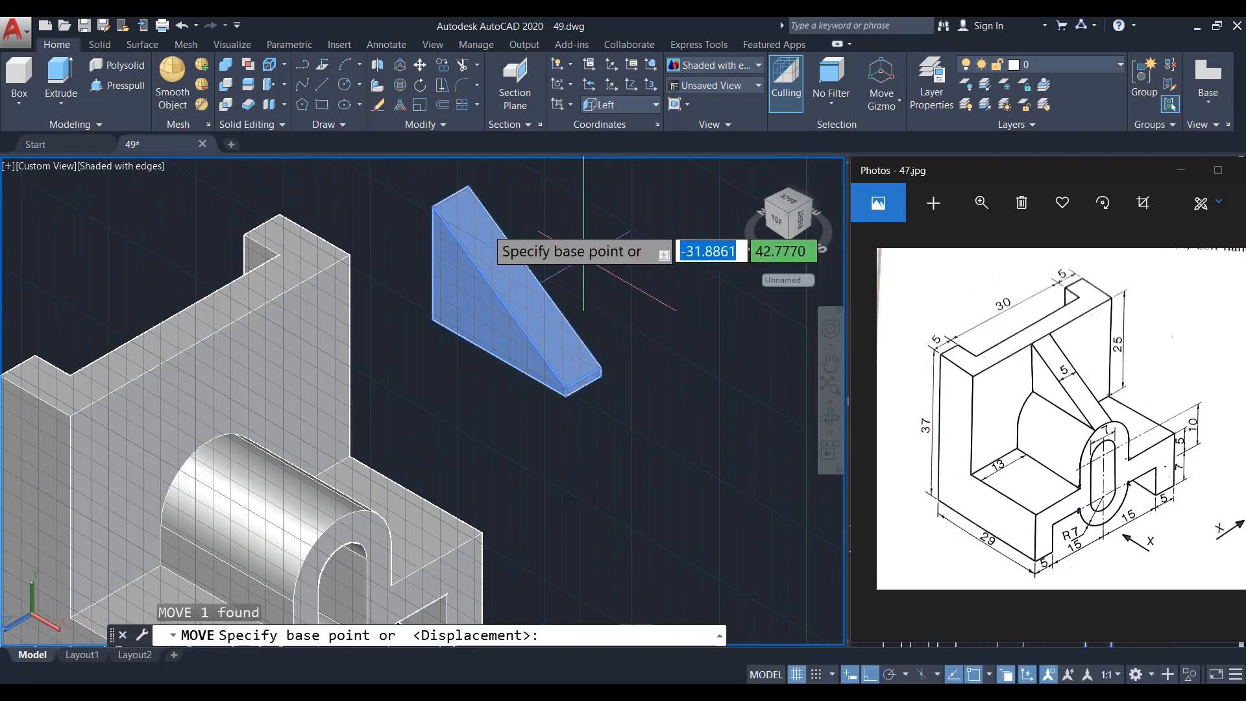
left_click(471, 177)
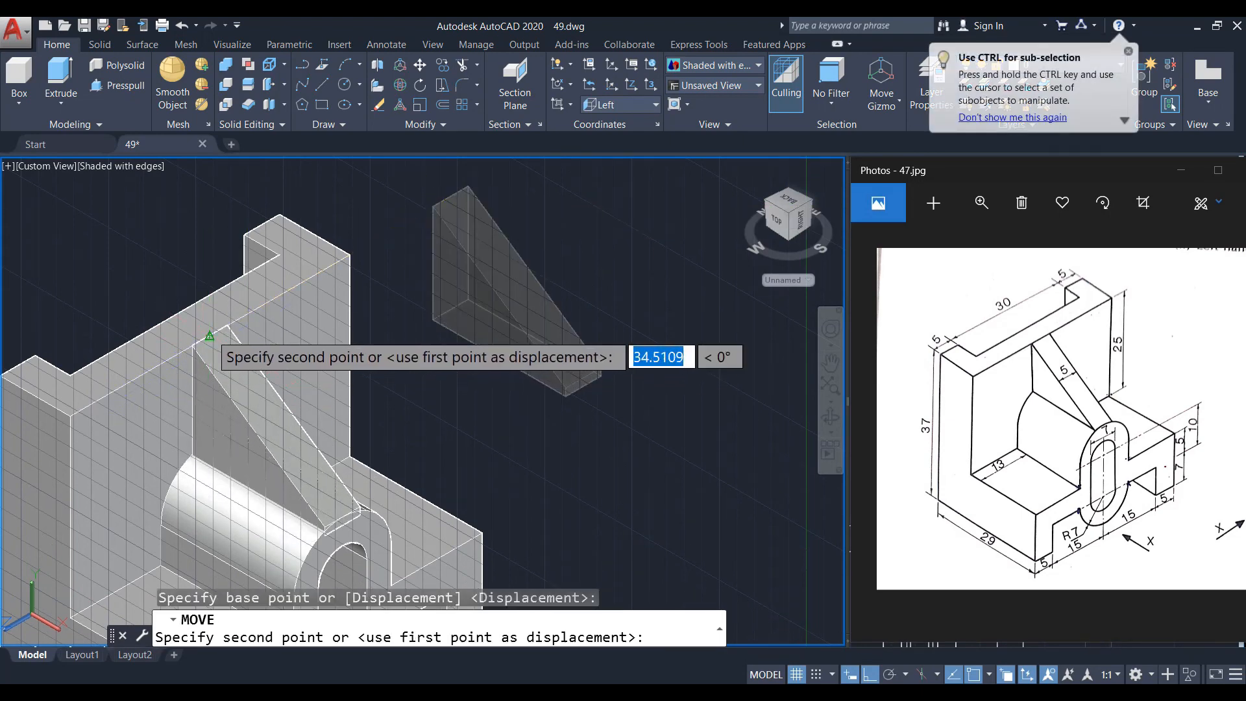
left_click(210, 336)
Turn off the grid display around the joint between the rib and the boss
middle_click_drag(370, 527, 480, 436)
scroll(481, 436, "up", 6)
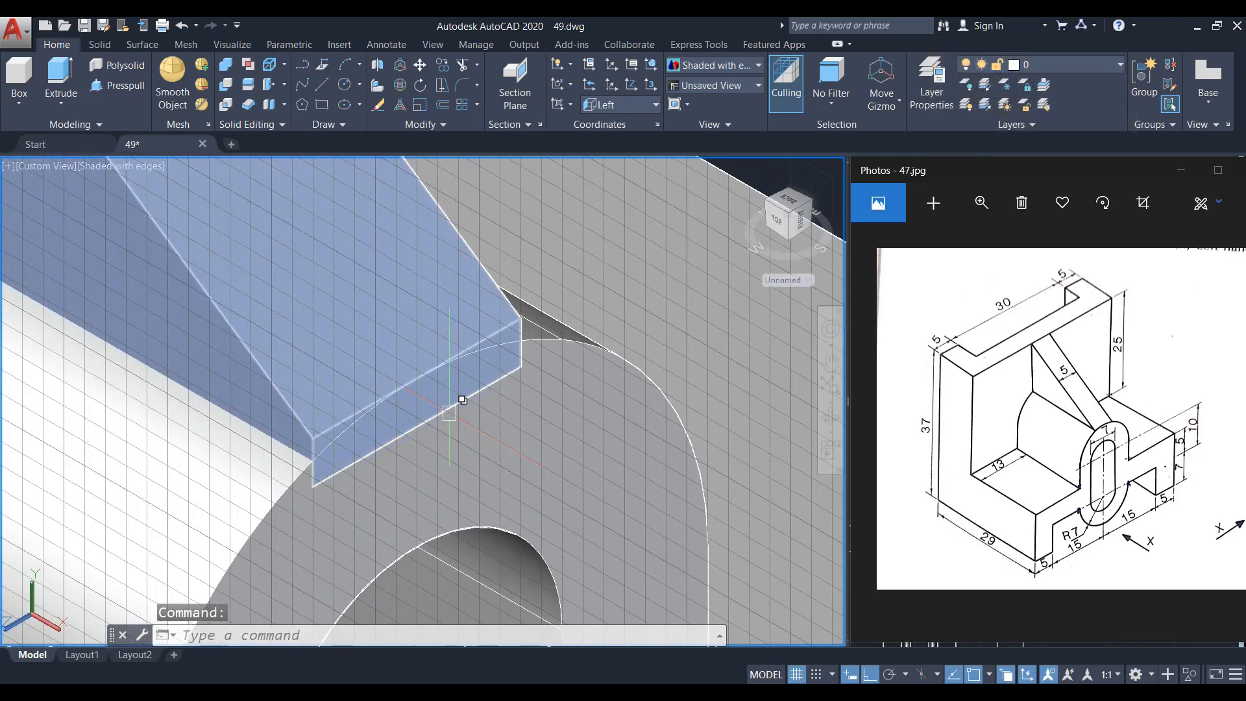
key("F7")
middle_click_drag(484, 402, 512, 407)
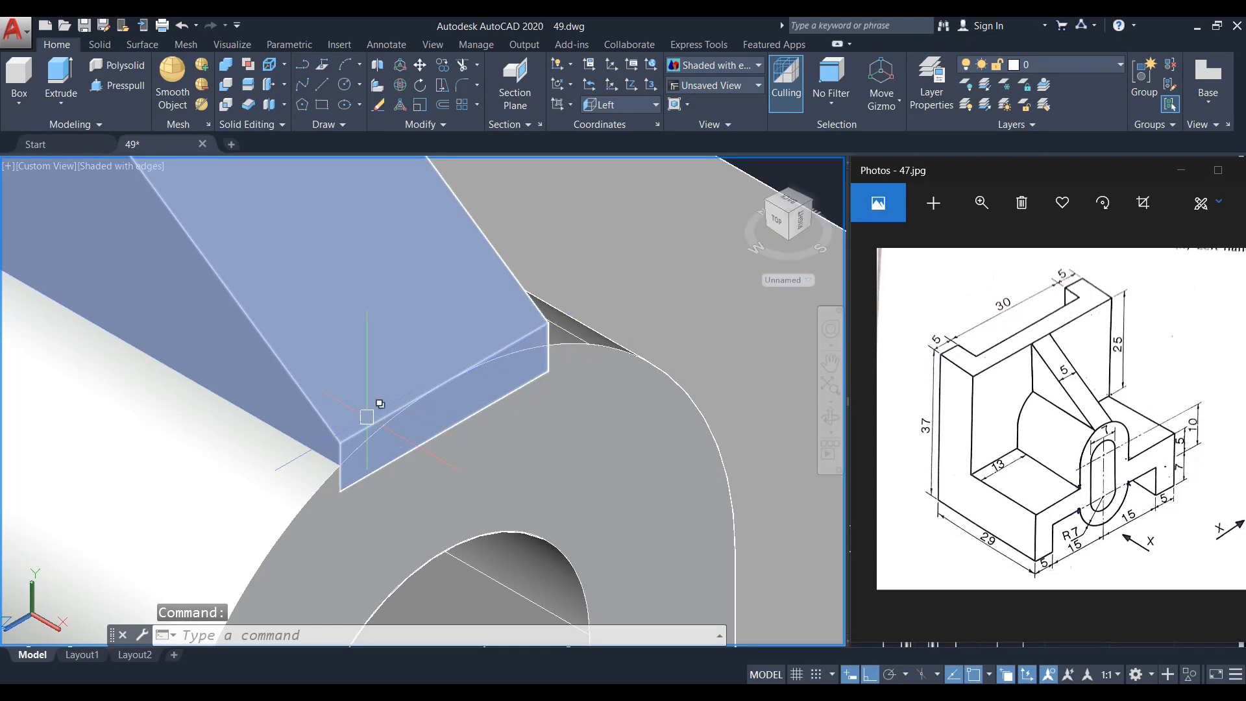
Examine how the rib's lower front end meets the boss's rounded top and compare it with the reference drawing
scroll(446, 392, "down", 3)
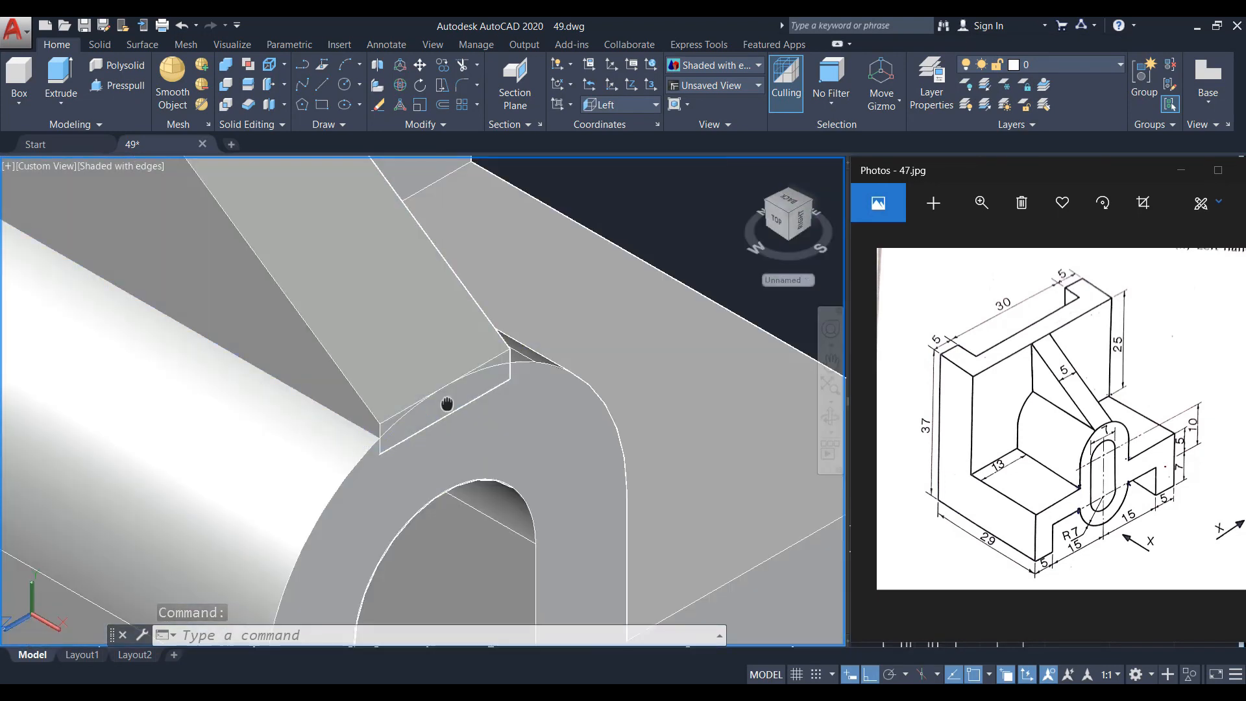
middle_click_drag(446, 400, 453, 445)
scroll(453, 444, "up", 2)
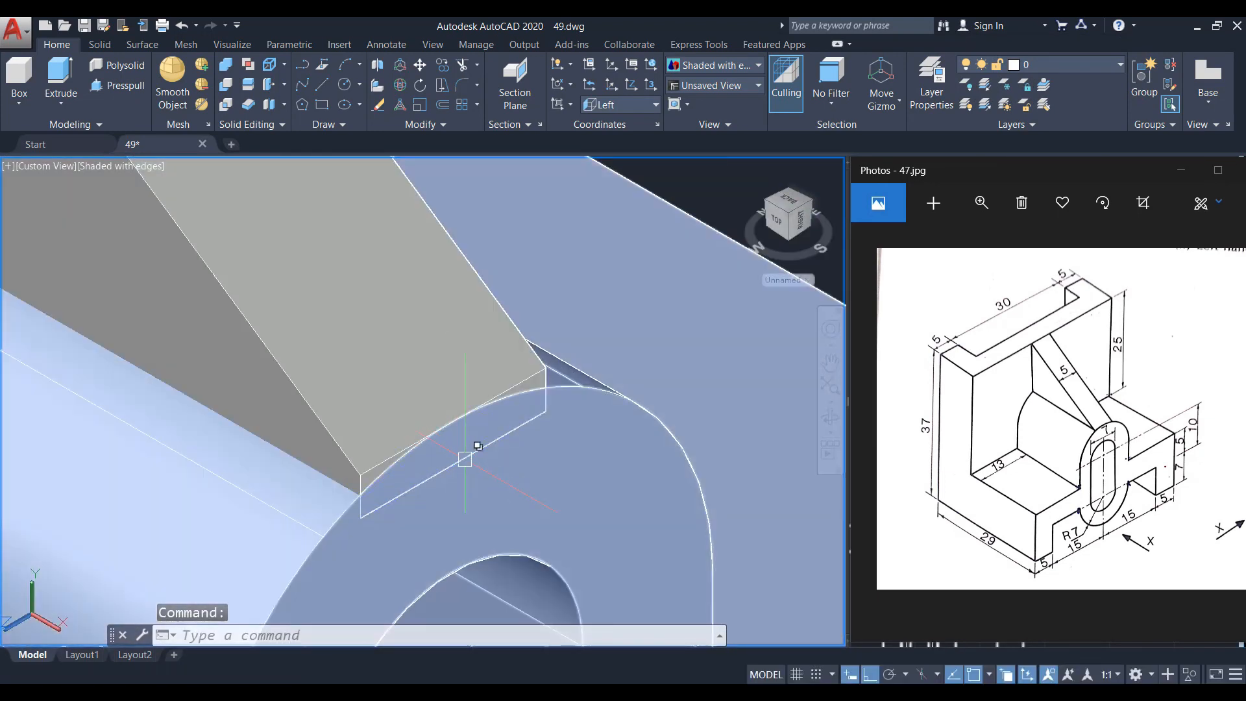
scroll(484, 409, "down", 4)
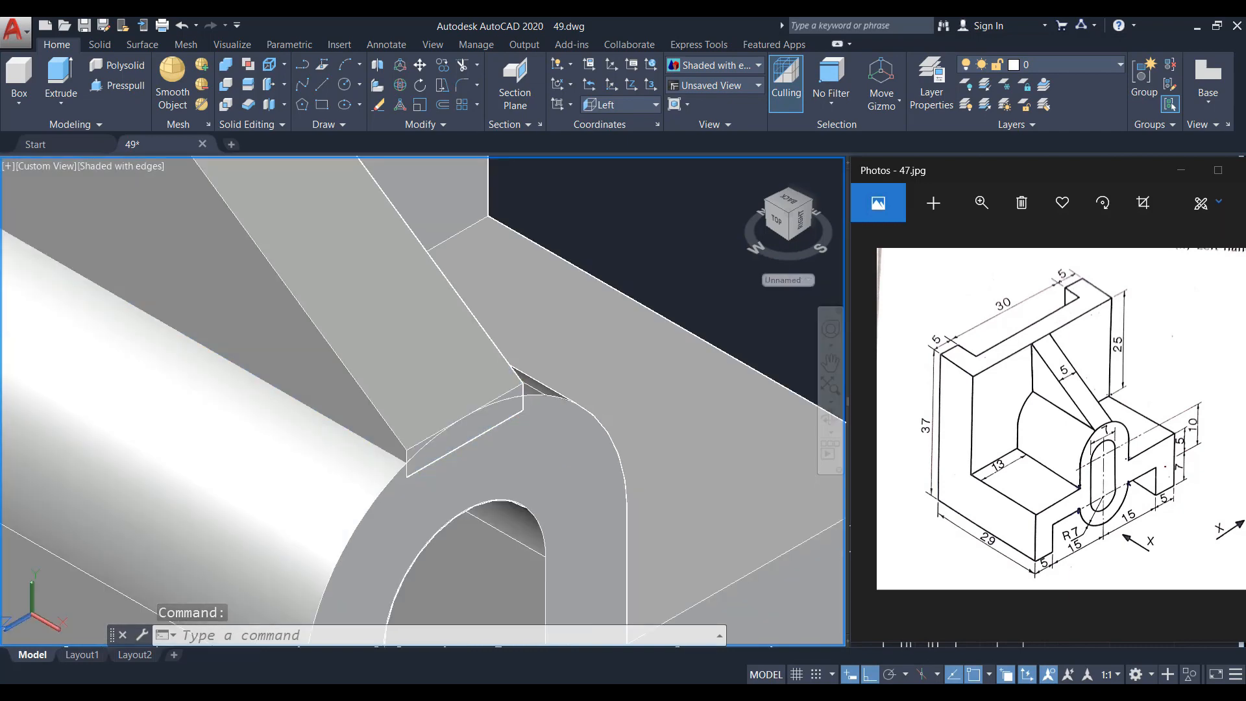
middle_click_drag(445, 405, 456, 439)
key("F12")
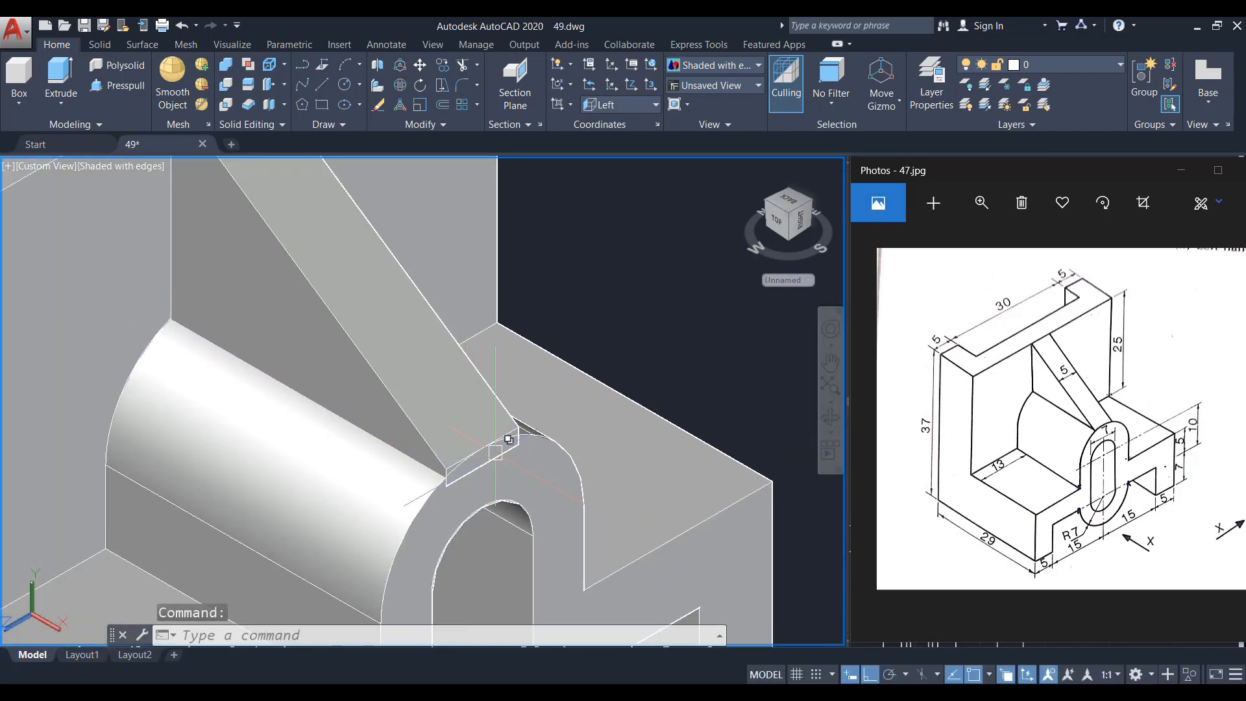
scroll(496, 452, "down", 6)
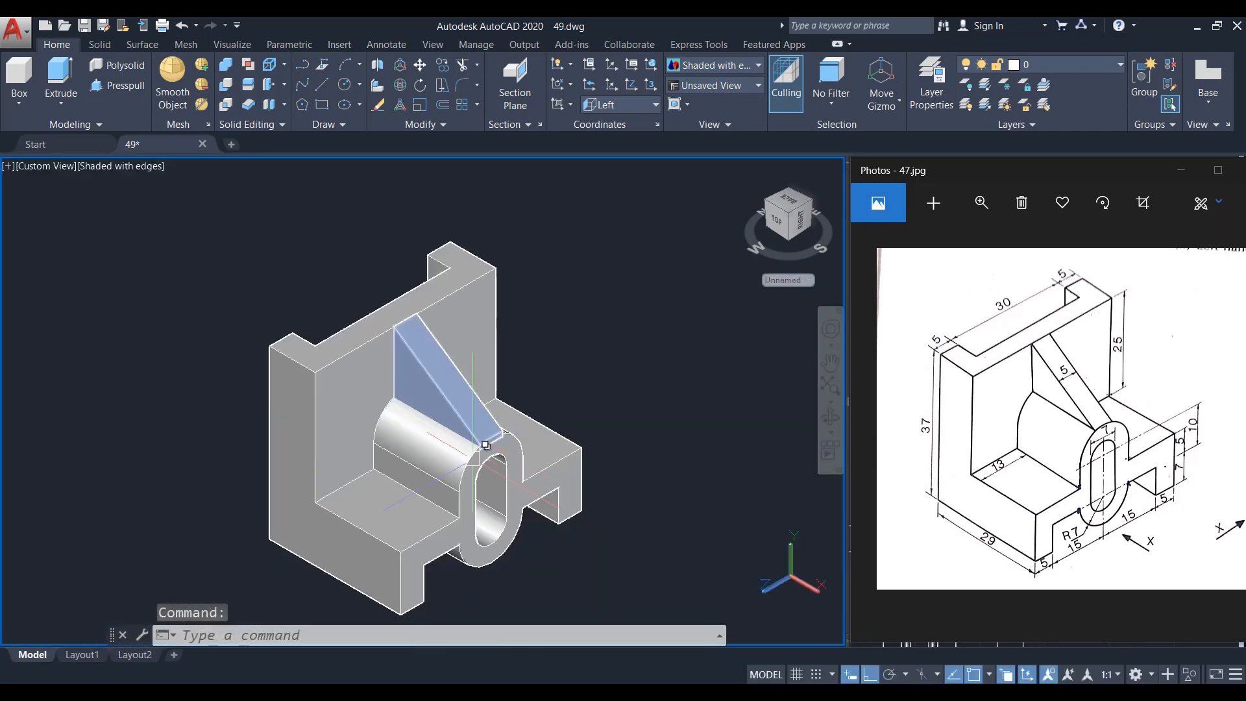
scroll(485, 445, "up", 2)
scroll(493, 403, "up", 2)
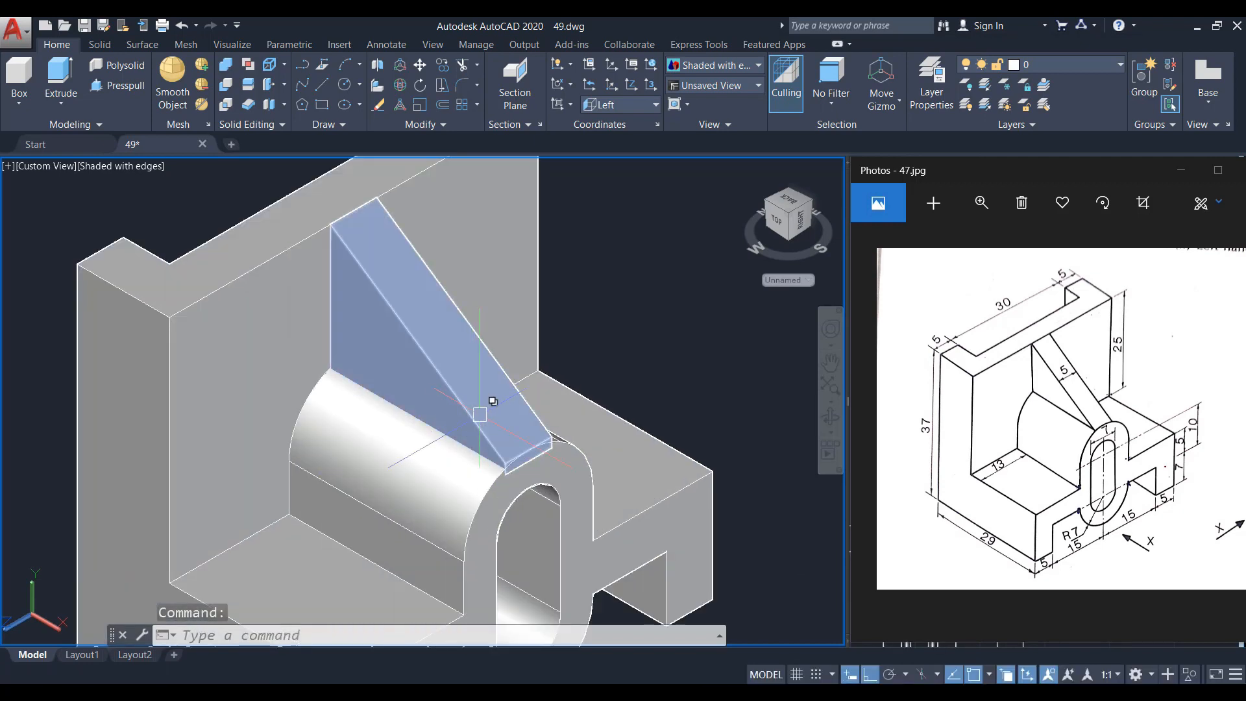
middle_click_drag(500, 377, 460, 405)
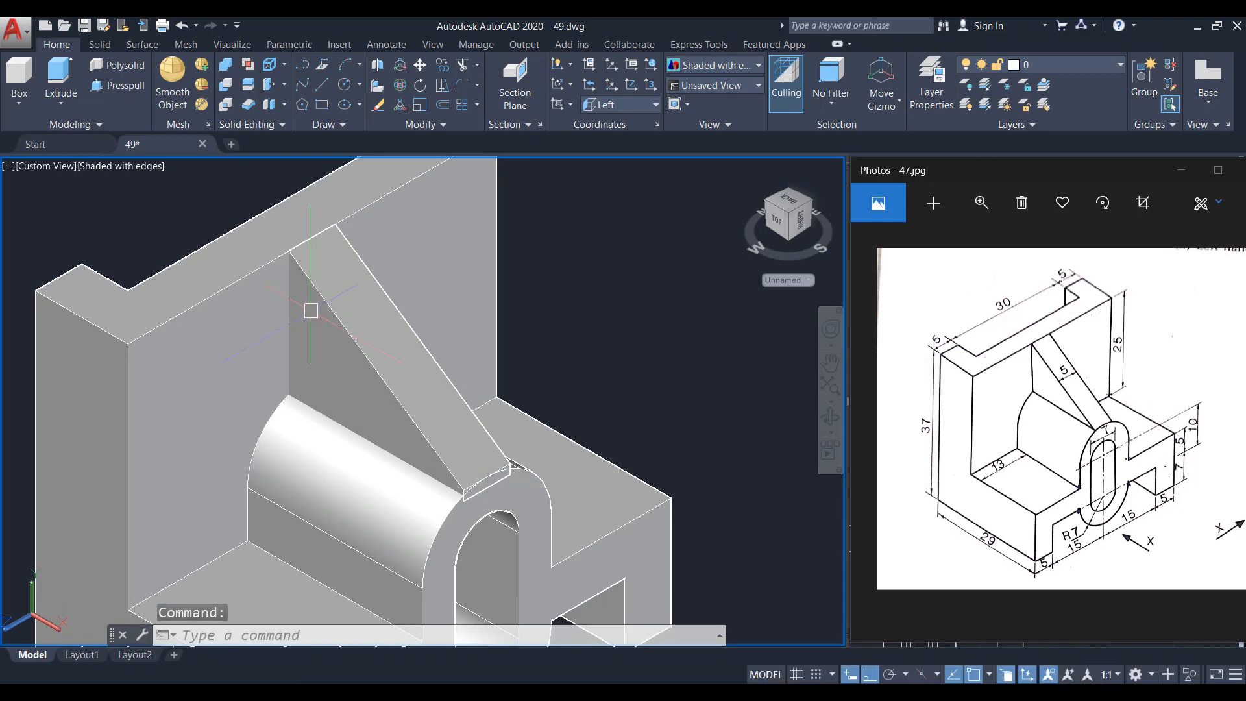
scroll(468, 479, "up", 4)
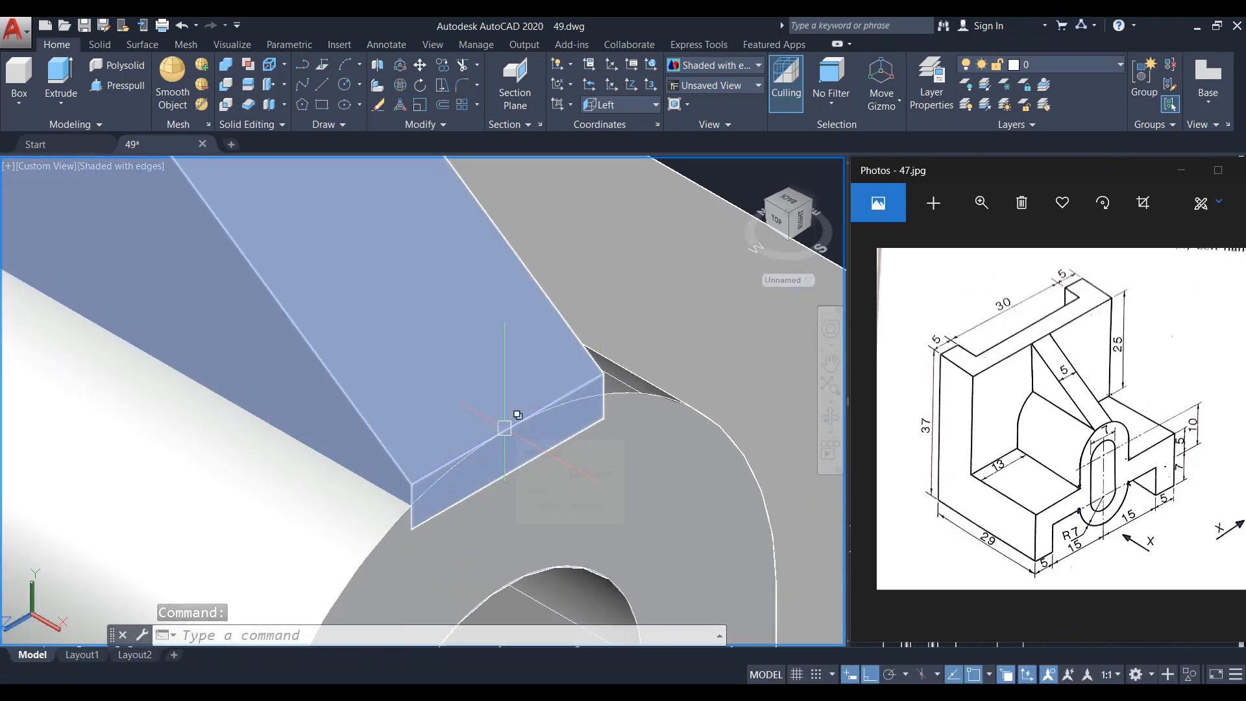
scroll(492, 414, "down", 4)
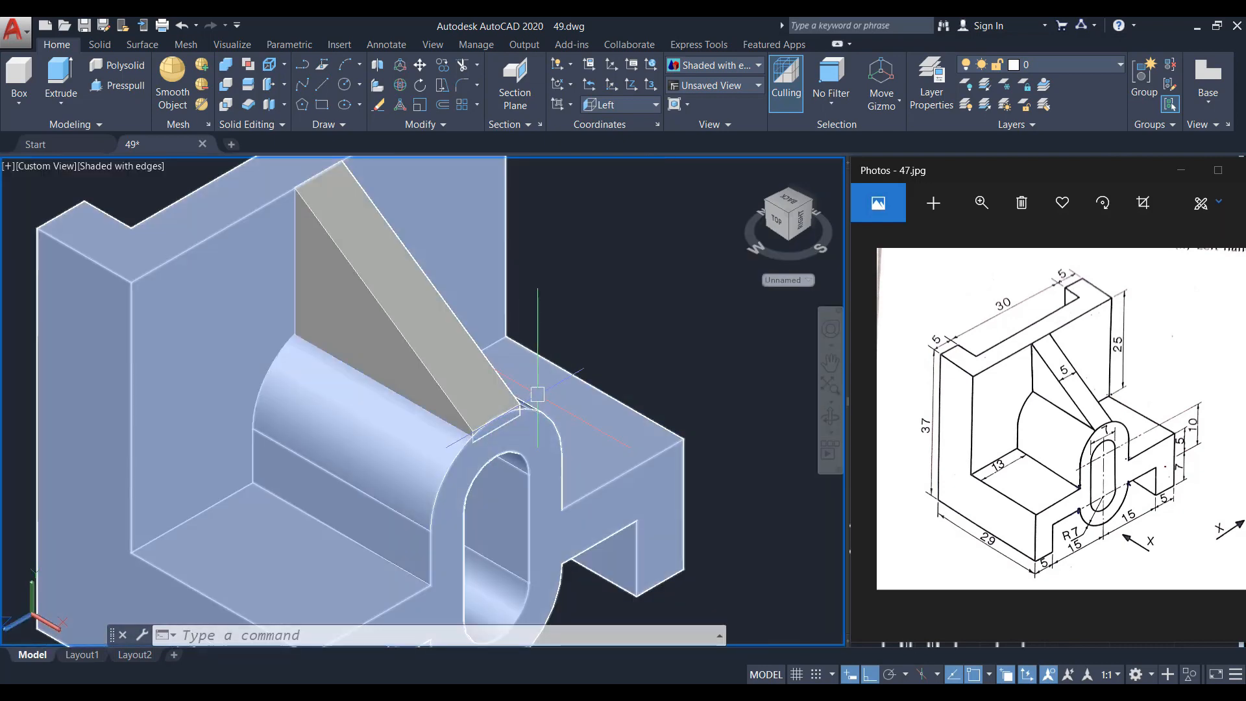
Union the sloping rib with the bracket body into one solid
type("uni")
key("Return")
left_click(576, 310)
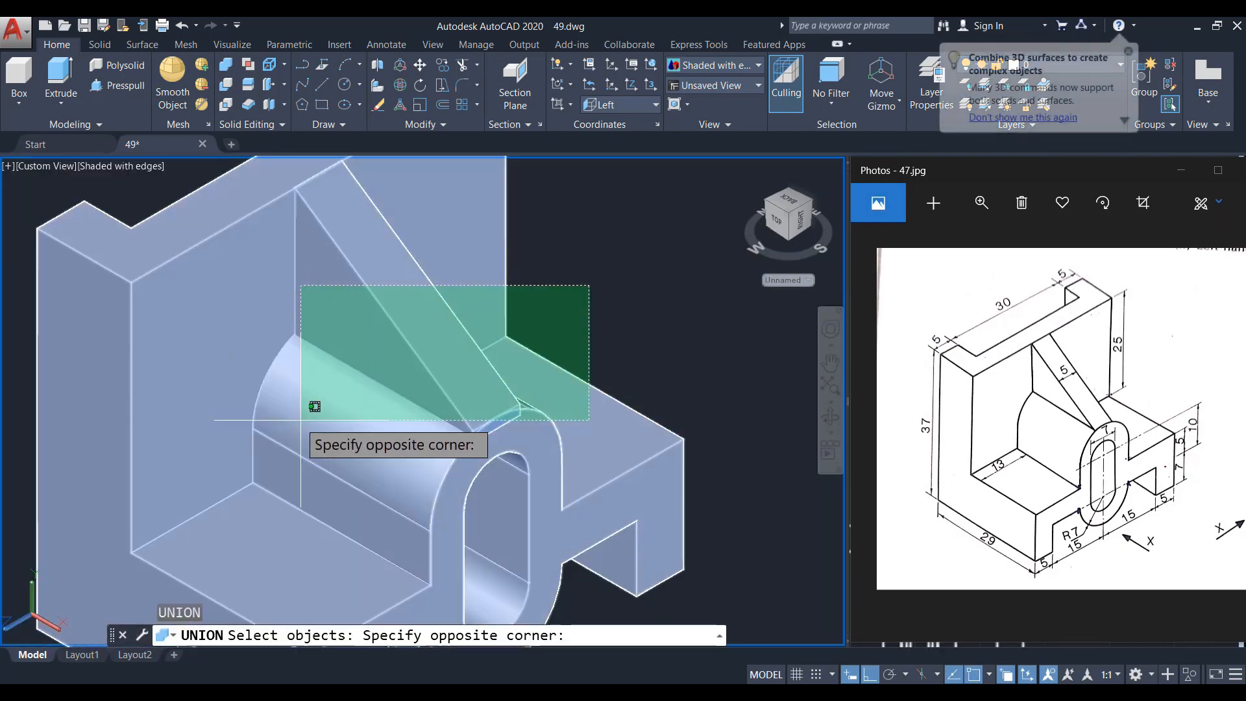
left_click(308, 412)
key("Return")
scroll(469, 427, "up", 6)
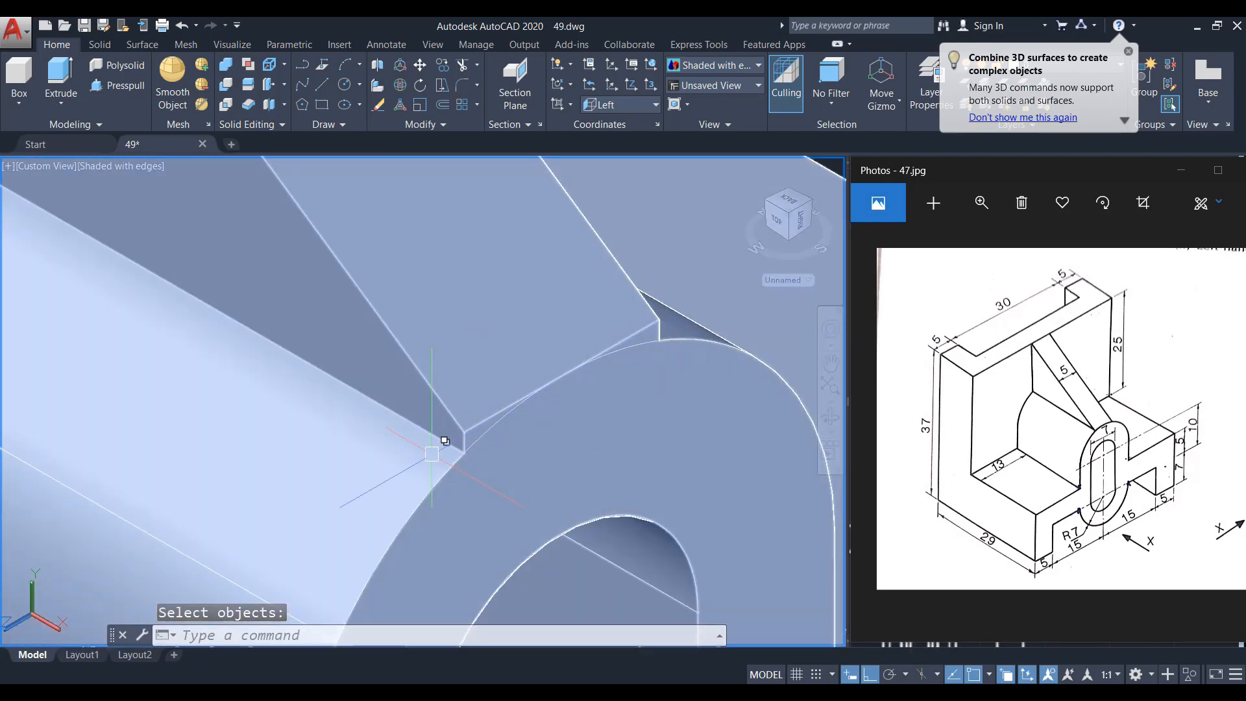
scroll(431, 455, "down", 6)
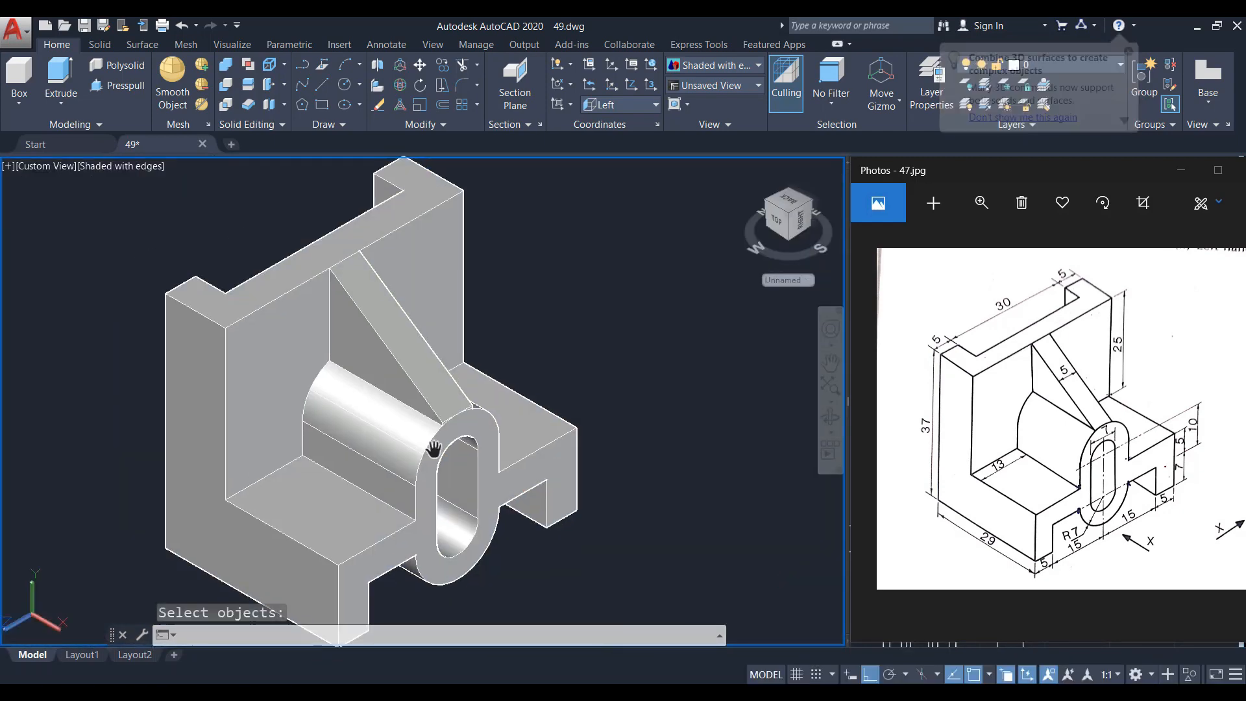
key("Escape")
scroll(456, 437, "up", 4)
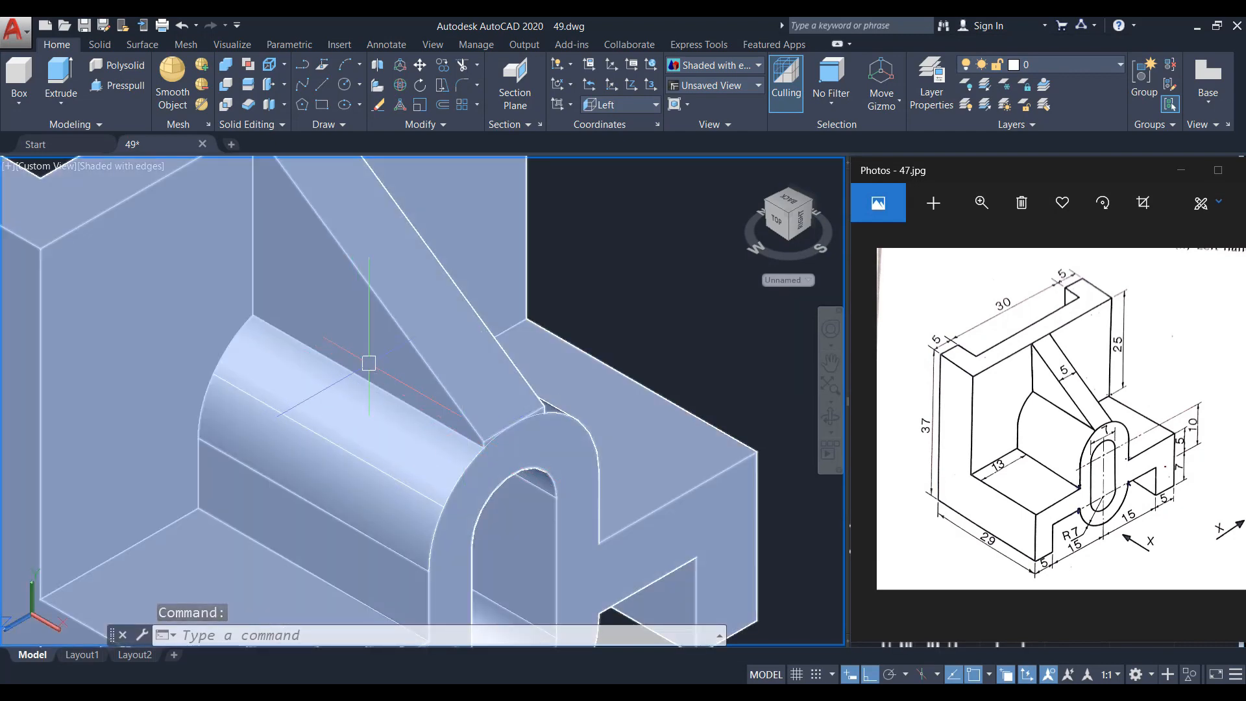
Start an edge fillet, confirm its radius and select the edge where the rib's side meets the boss's rounded top
left_click(106, 49)
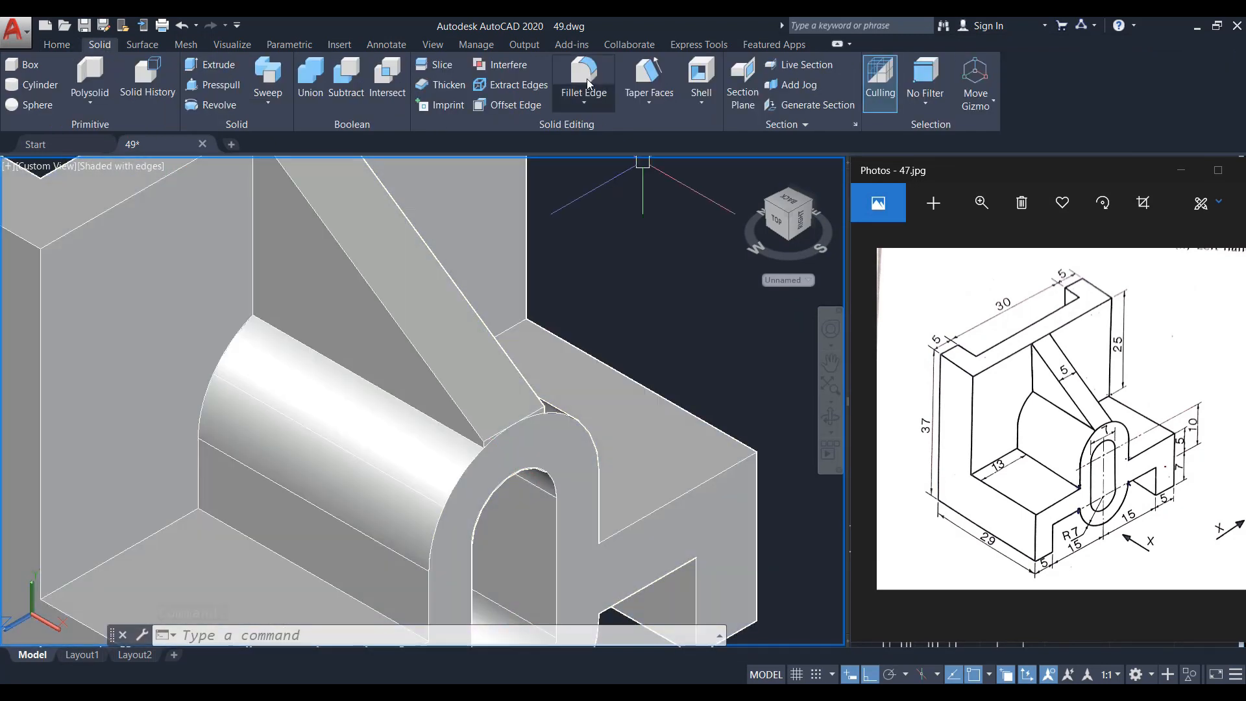
left_click(586, 77)
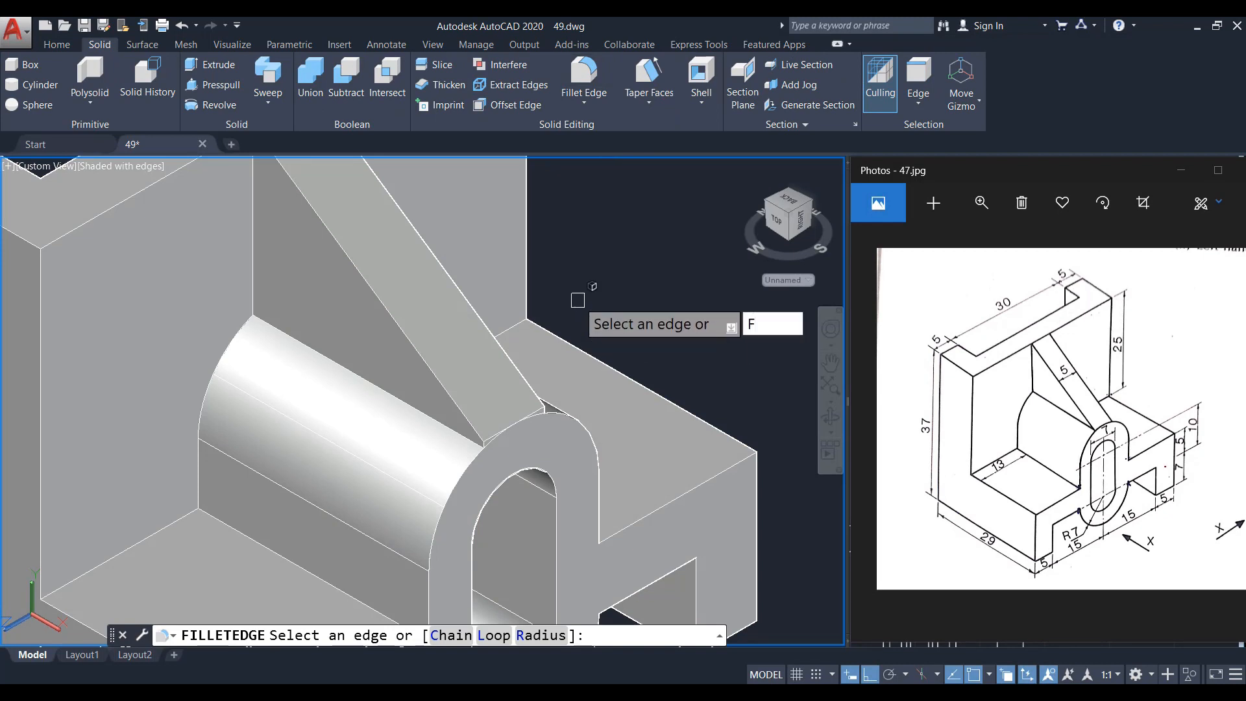
type("R")
key("Return")
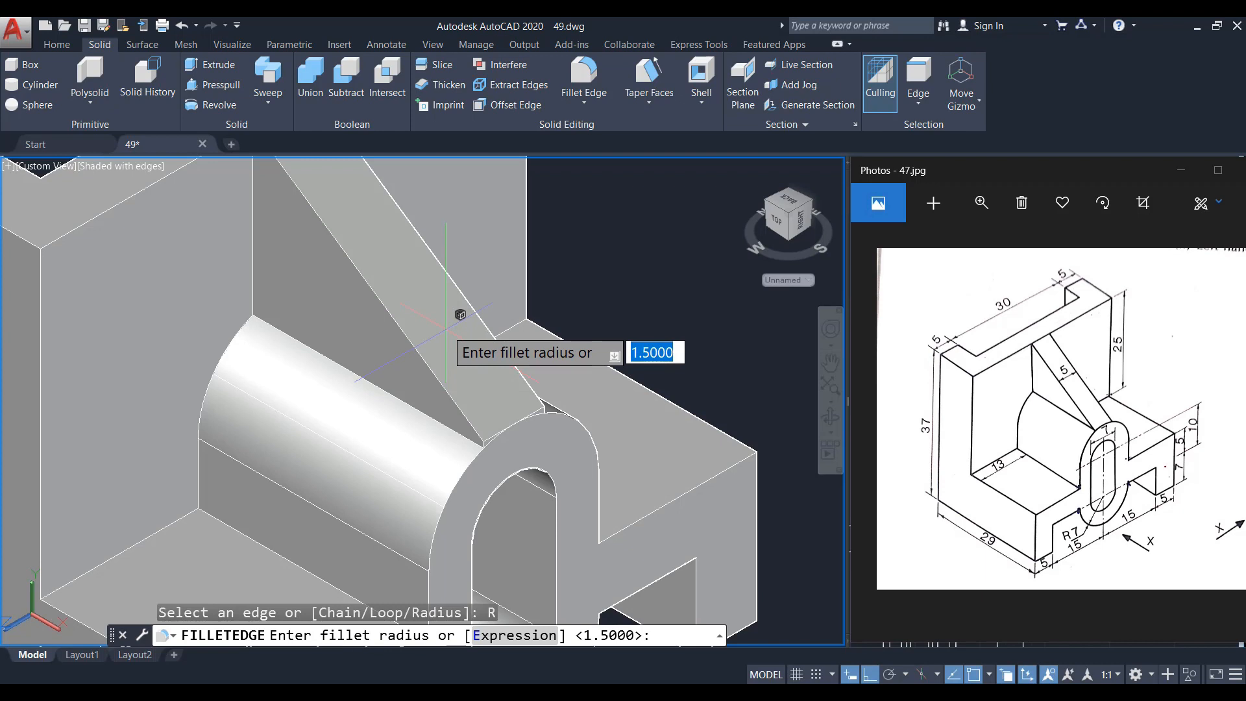
key("Return")
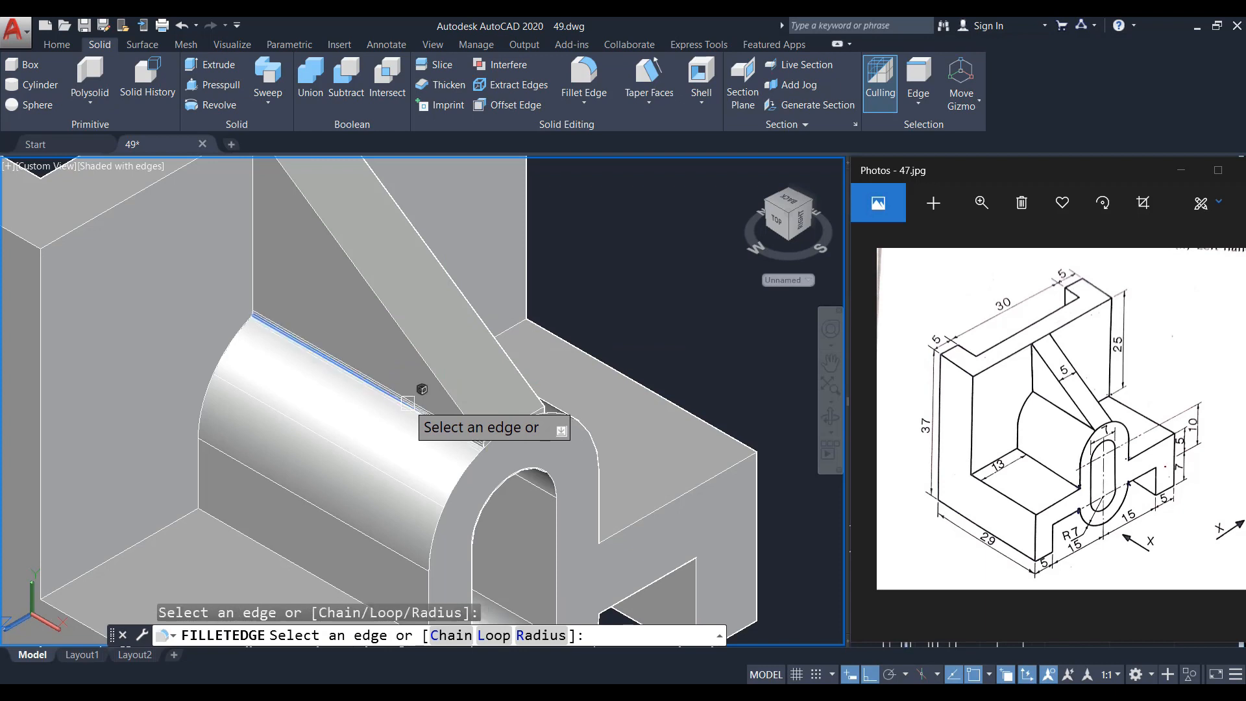
scroll(522, 438, "up", 5)
scroll(429, 445, "down", 5)
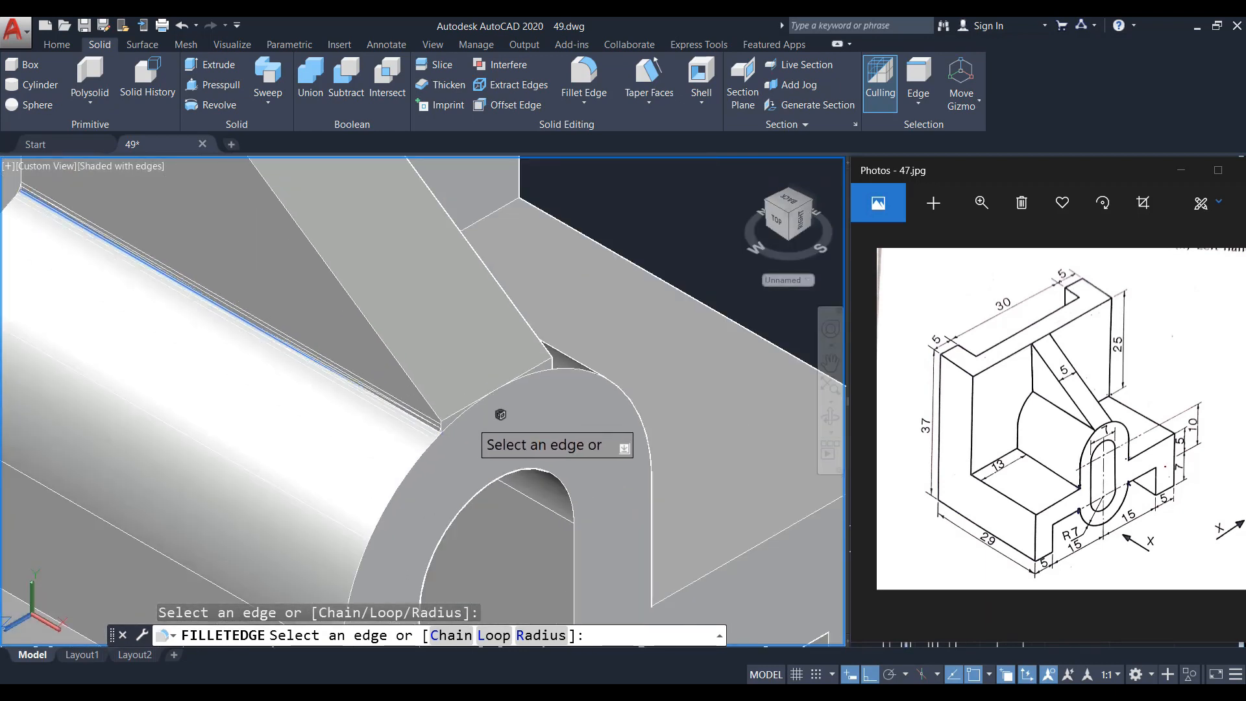
scroll(325, 451, "up", 2)
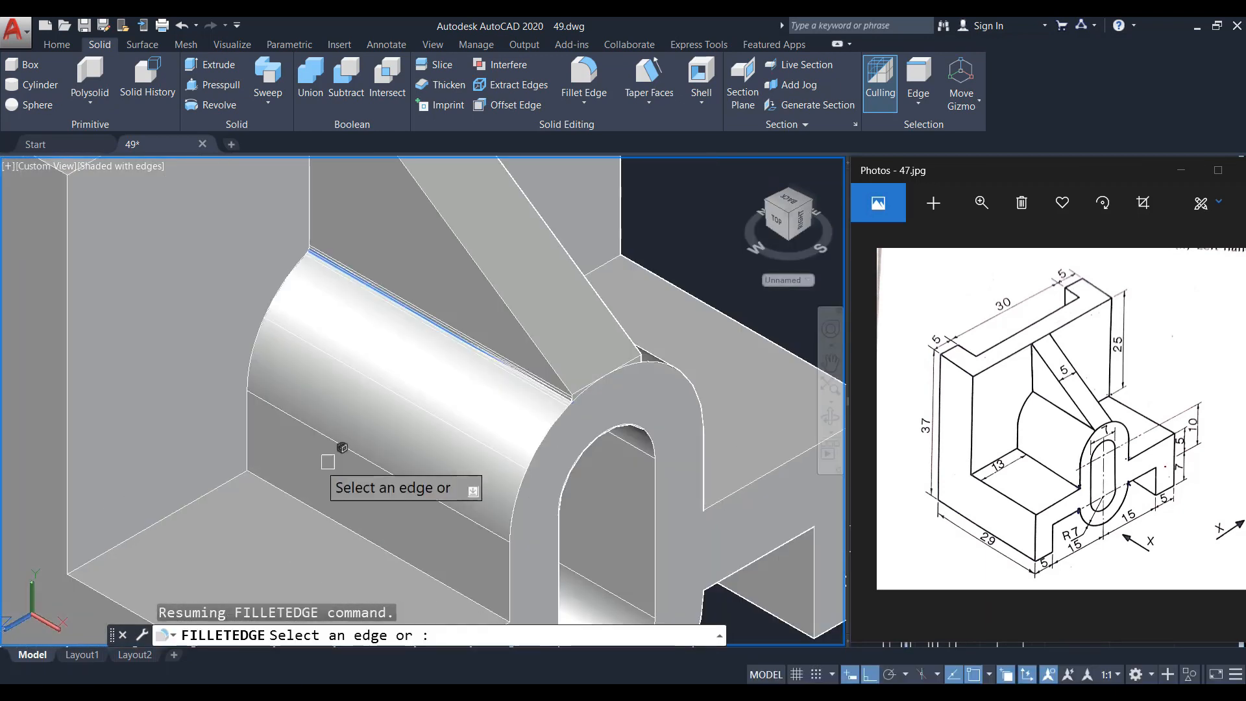
Add the same side's inner edges to the fillet: base with wall and boss, boss with wall, and rib with wall
left_click(272, 482)
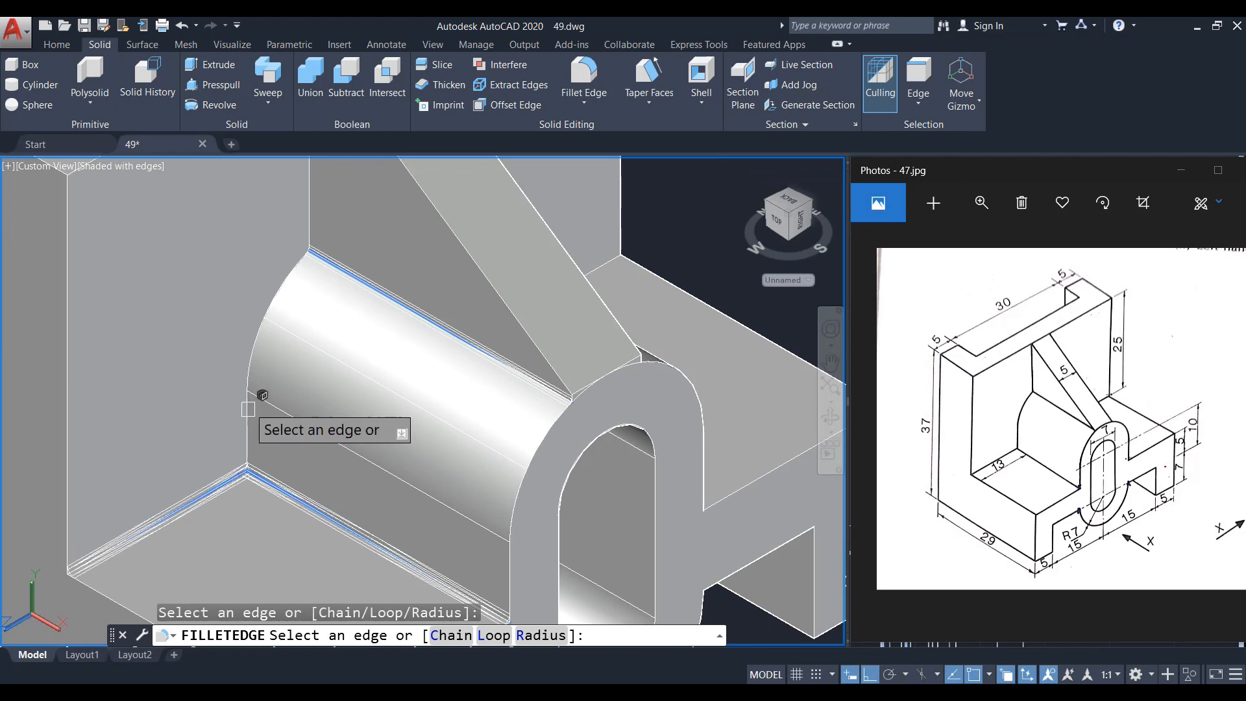
left_click(254, 357)
middle_click_drag(360, 297, 391, 358)
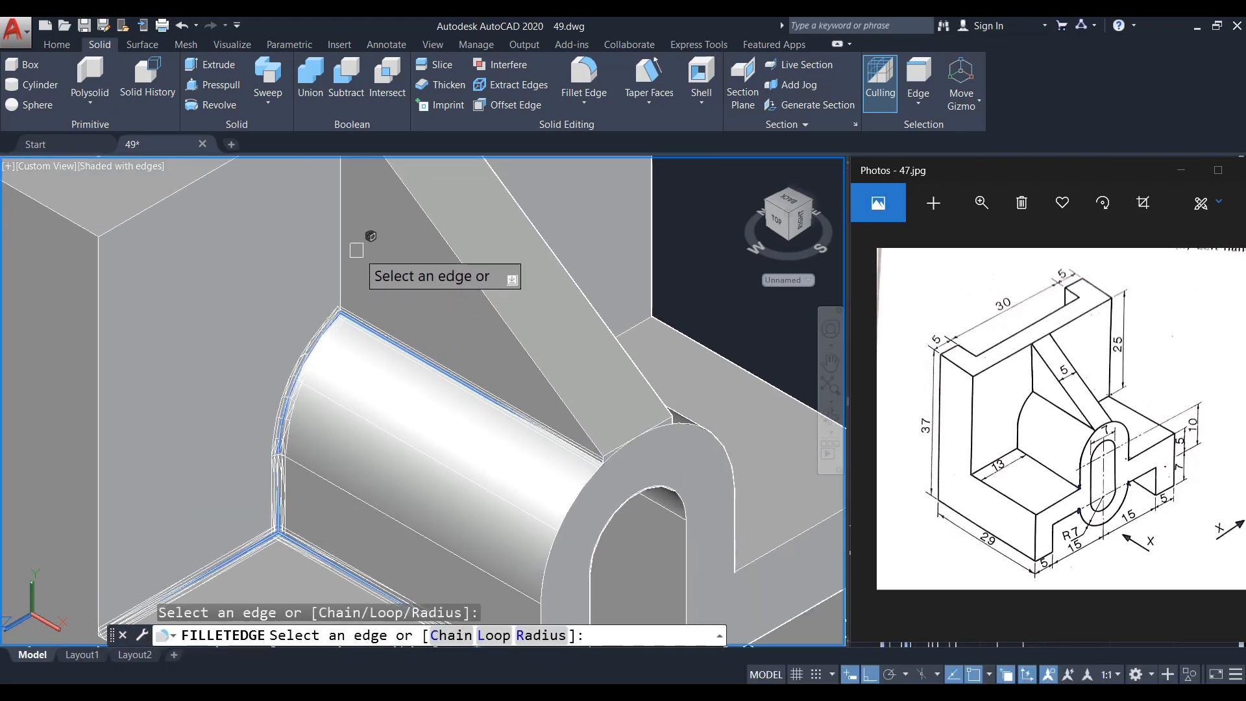
left_click(343, 233)
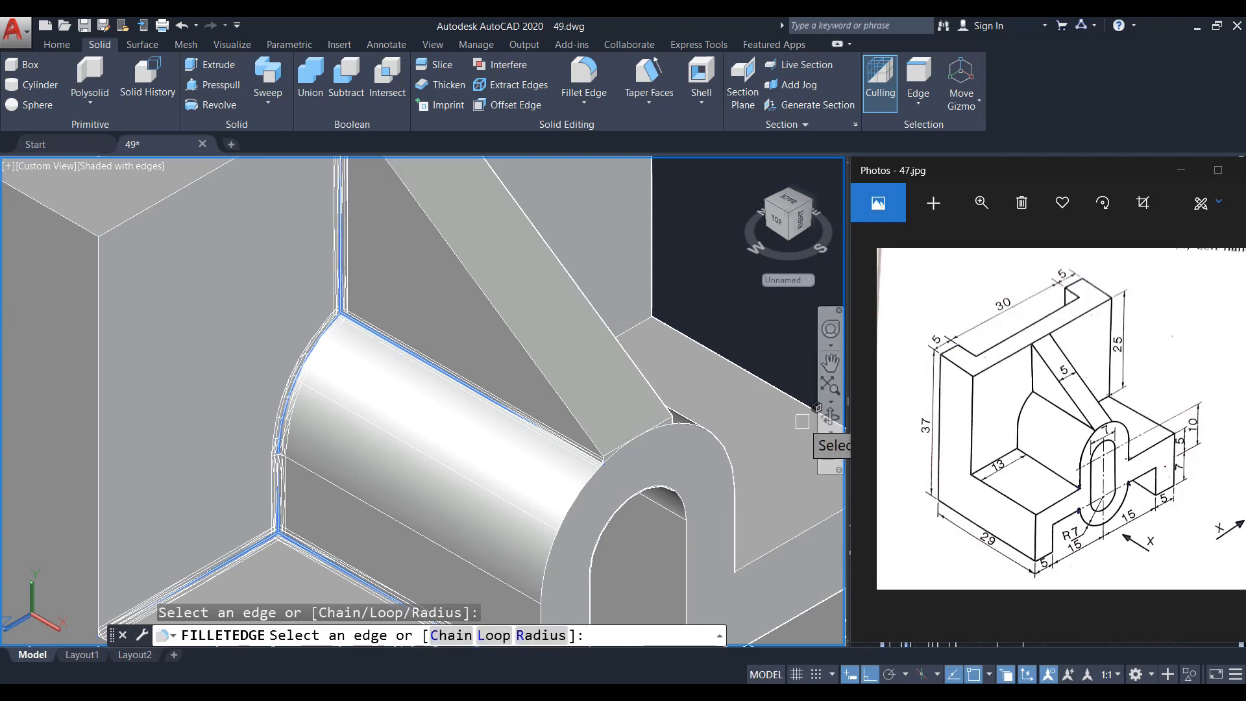
Add the matching rib, boss, back wall and base junction edges on the rib's opposite side to the fillet
left_click(831, 431)
left_click_drag(725, 413, 601, 372)
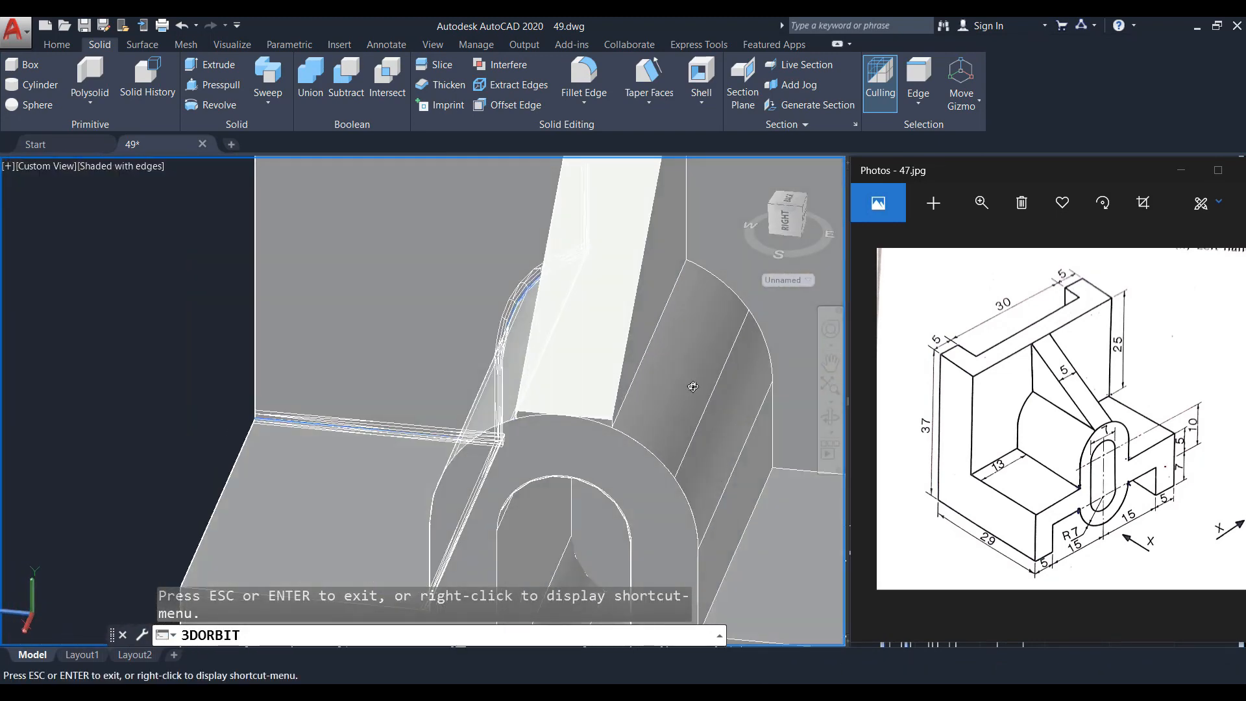
middle_click_drag(693, 386, 447, 438)
left_click_drag(471, 430, 463, 427)
key("Escape")
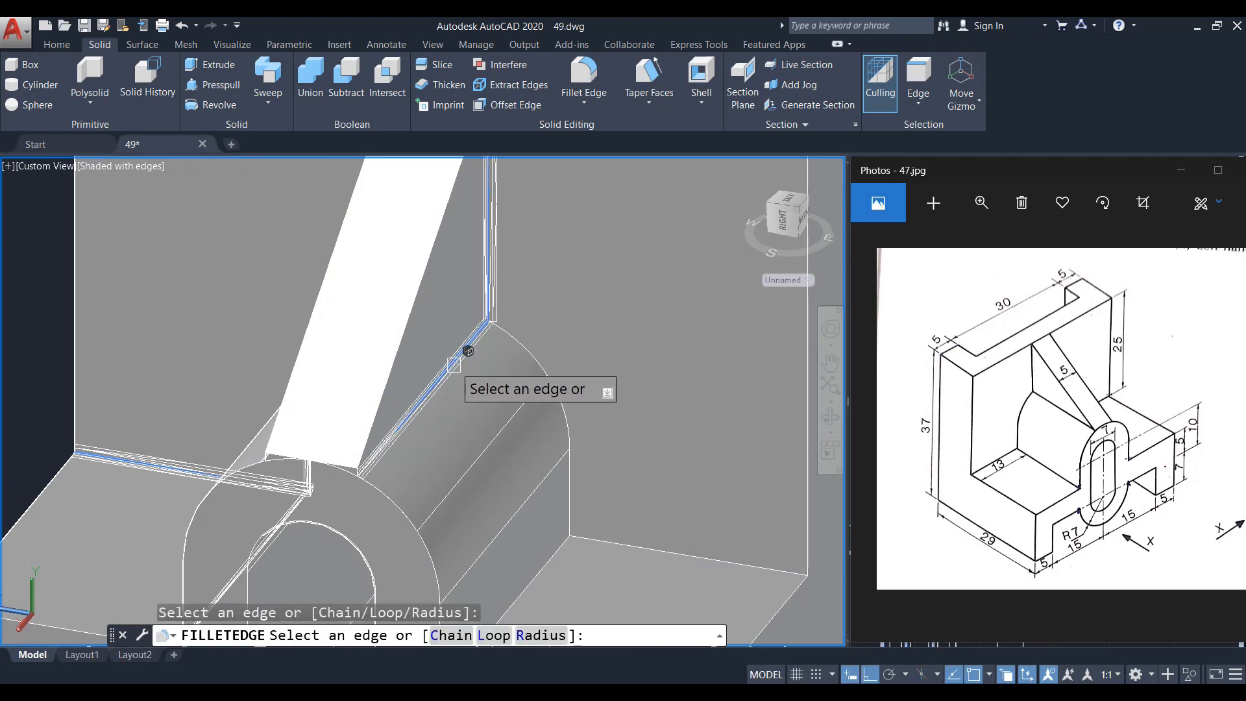
left_click(519, 344)
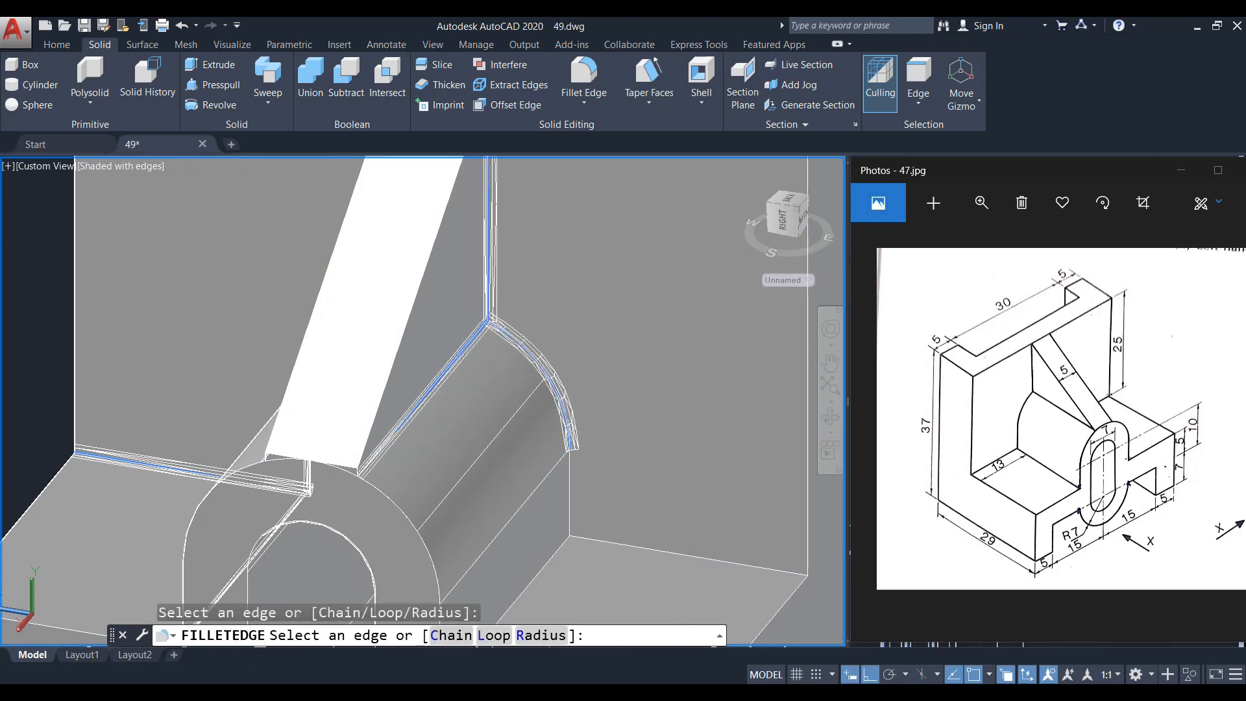
middle_click_drag(529, 329, 508, 240)
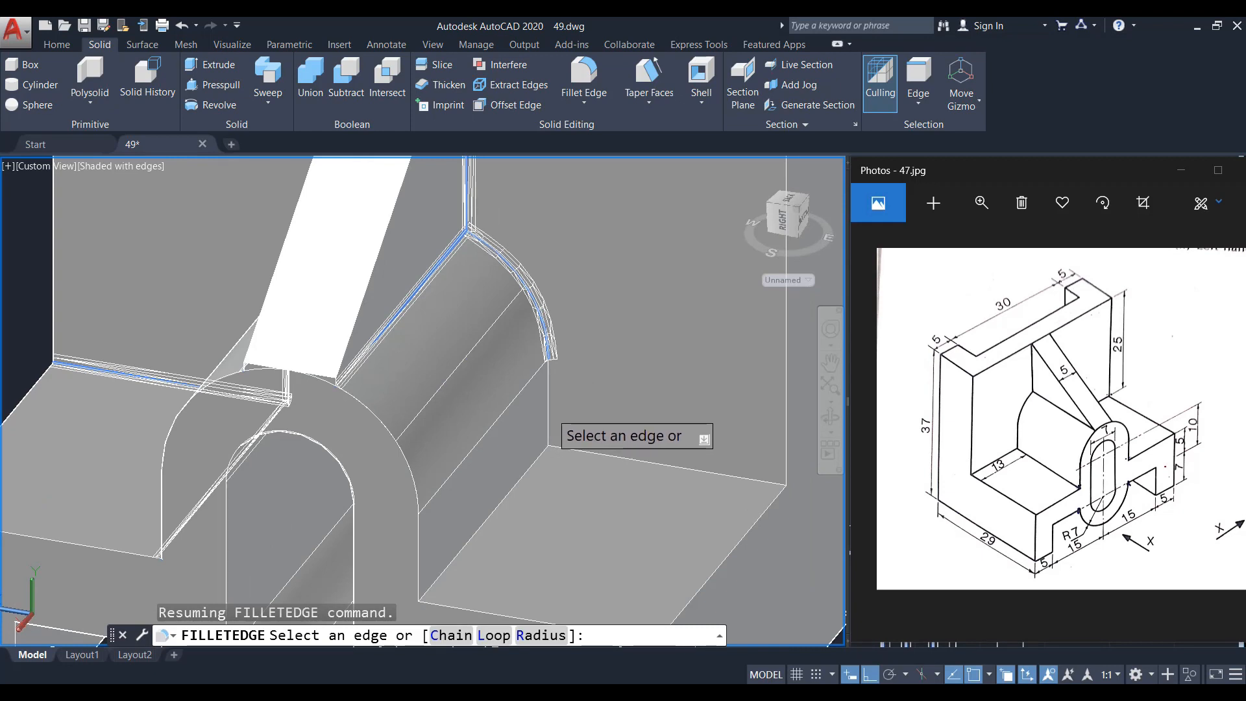
left_click(645, 461)
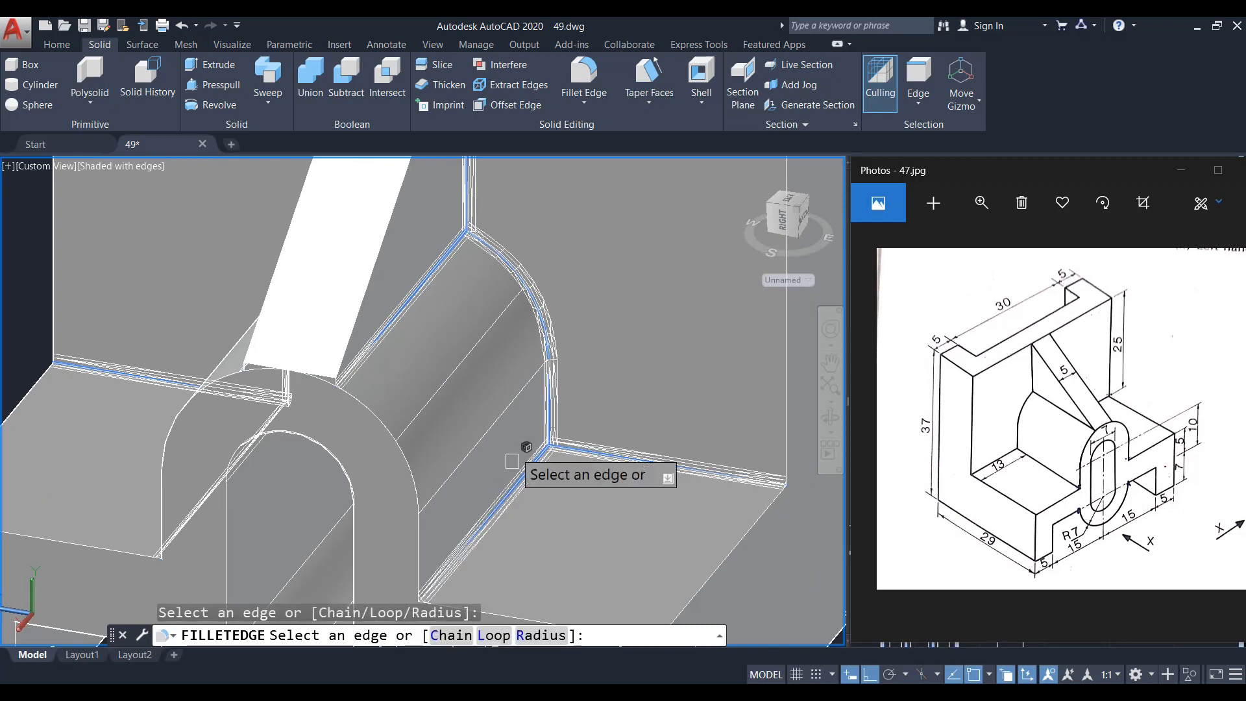
Add the underside edge where the boss's lower round meets the base to the fillet selection
scroll(500, 506, "down", 5)
scroll(510, 517, "up", 3)
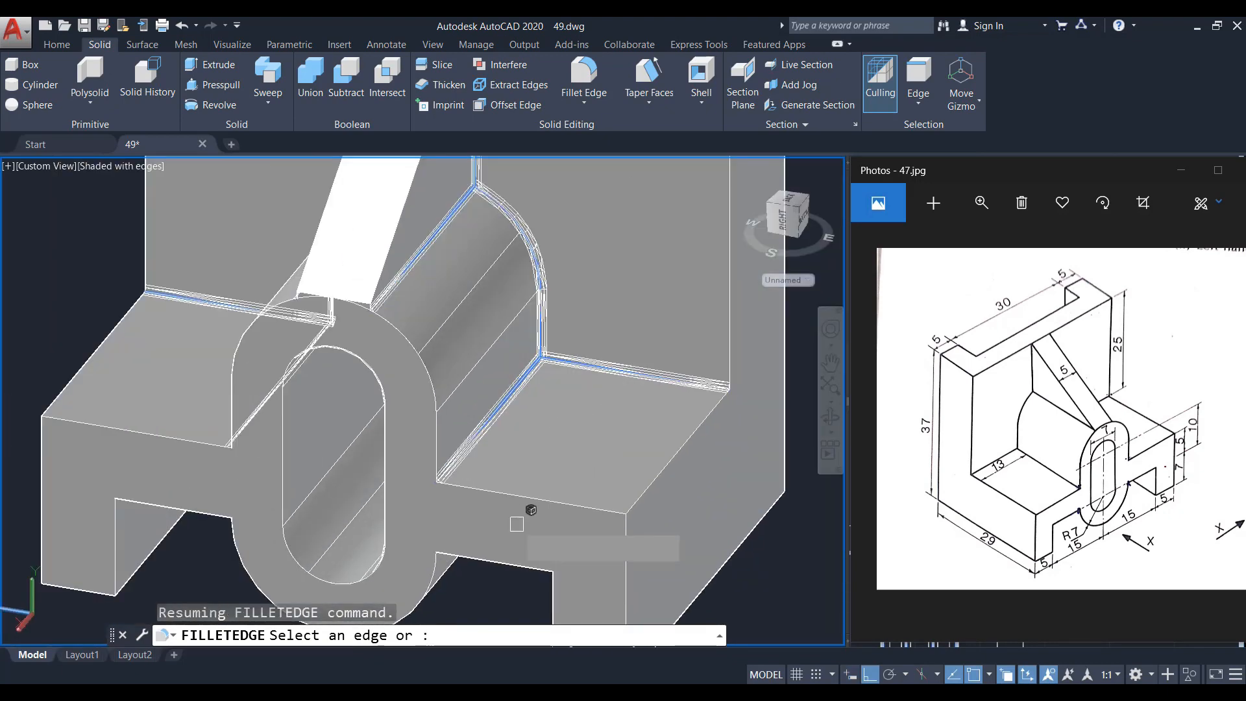
left_click(834, 422)
mouse_move(526, 437)
left_mouse_down()
mouse_move(537, 370)
mouse_move(524, 454)
left_mouse_up()
scroll(523, 454, "up", 3)
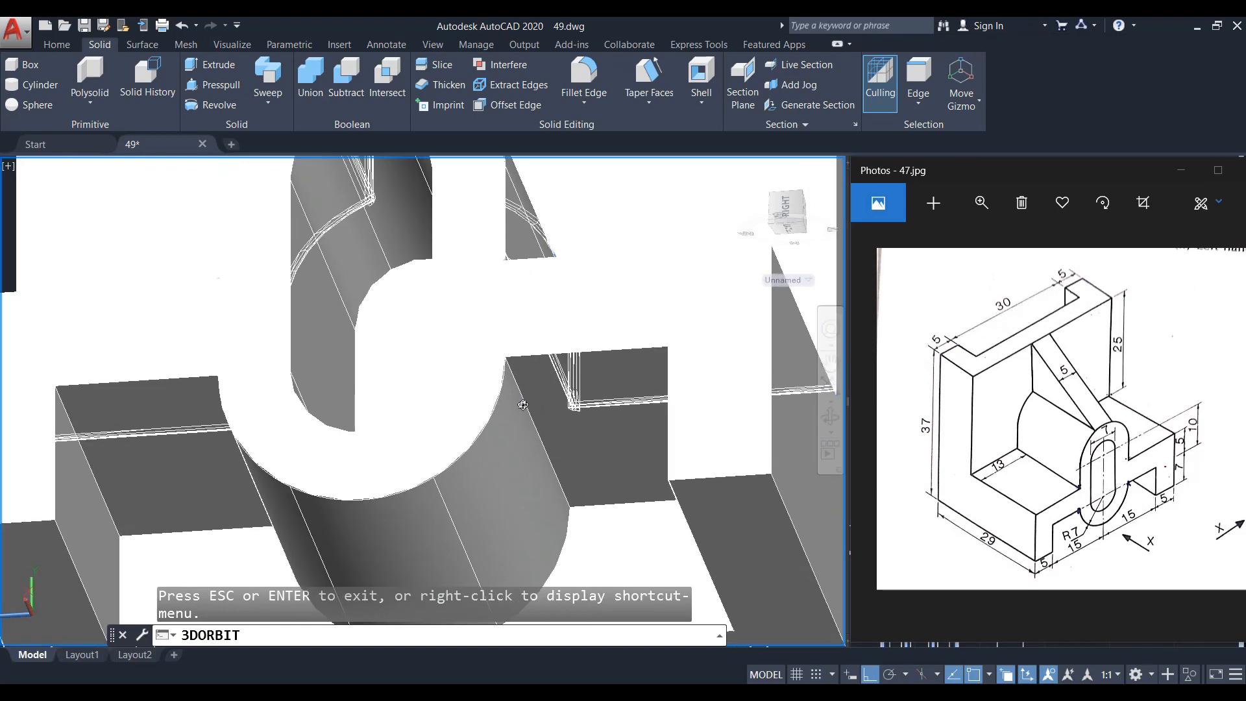
key("Escape")
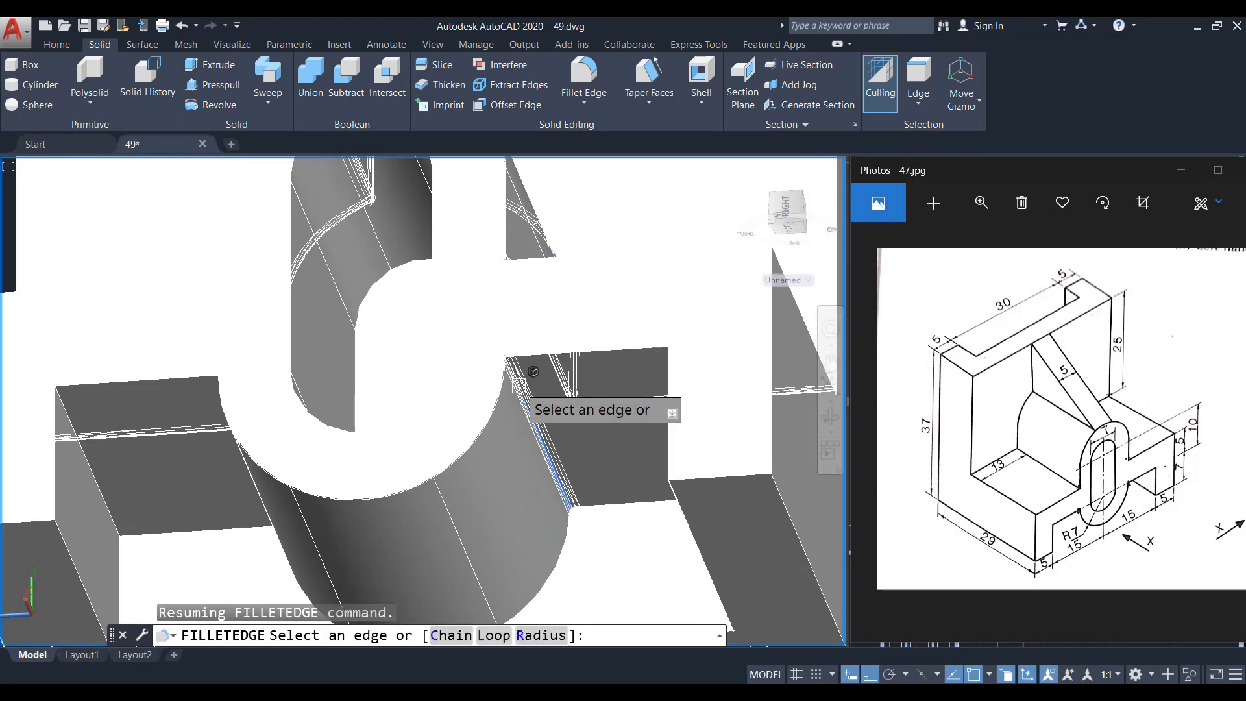
Add the matching underside edge on the other side of the boss's lower round to the fillet selection
left_click(831, 419)
left_click_drag(441, 423, 493, 441)
left_click_drag(272, 394, 221, 338)
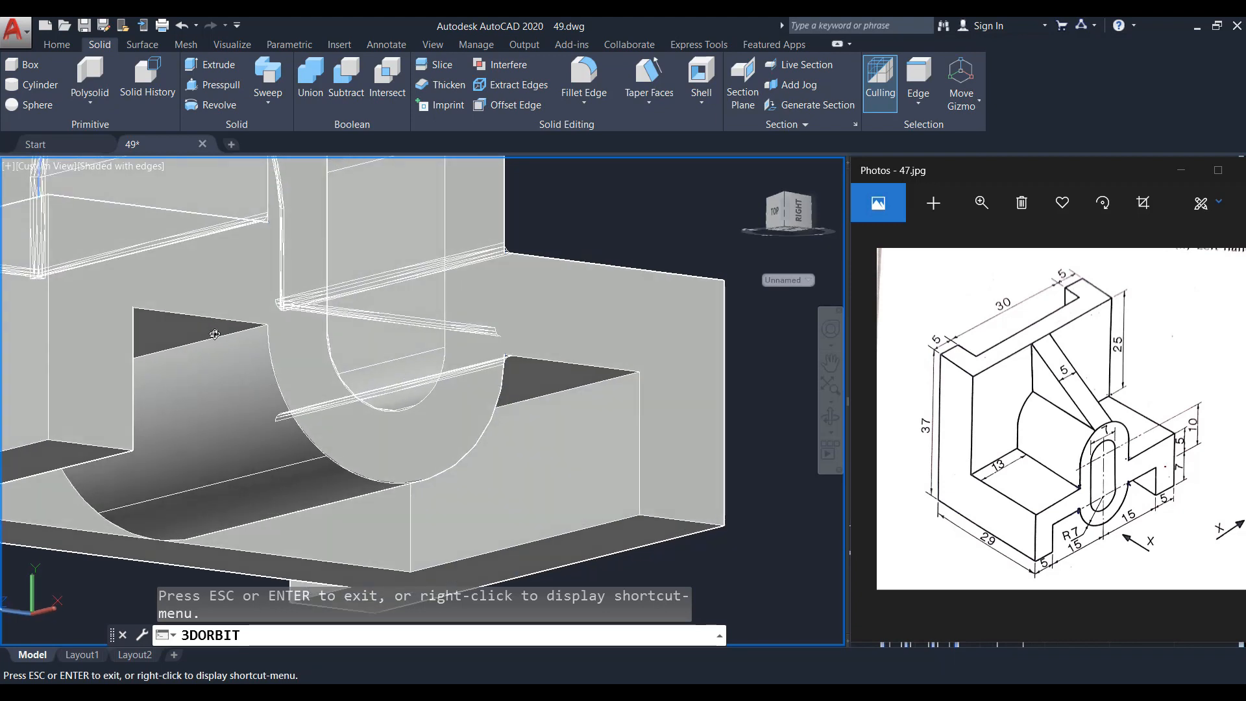
key("Escape")
scroll(223, 342, "down", 3)
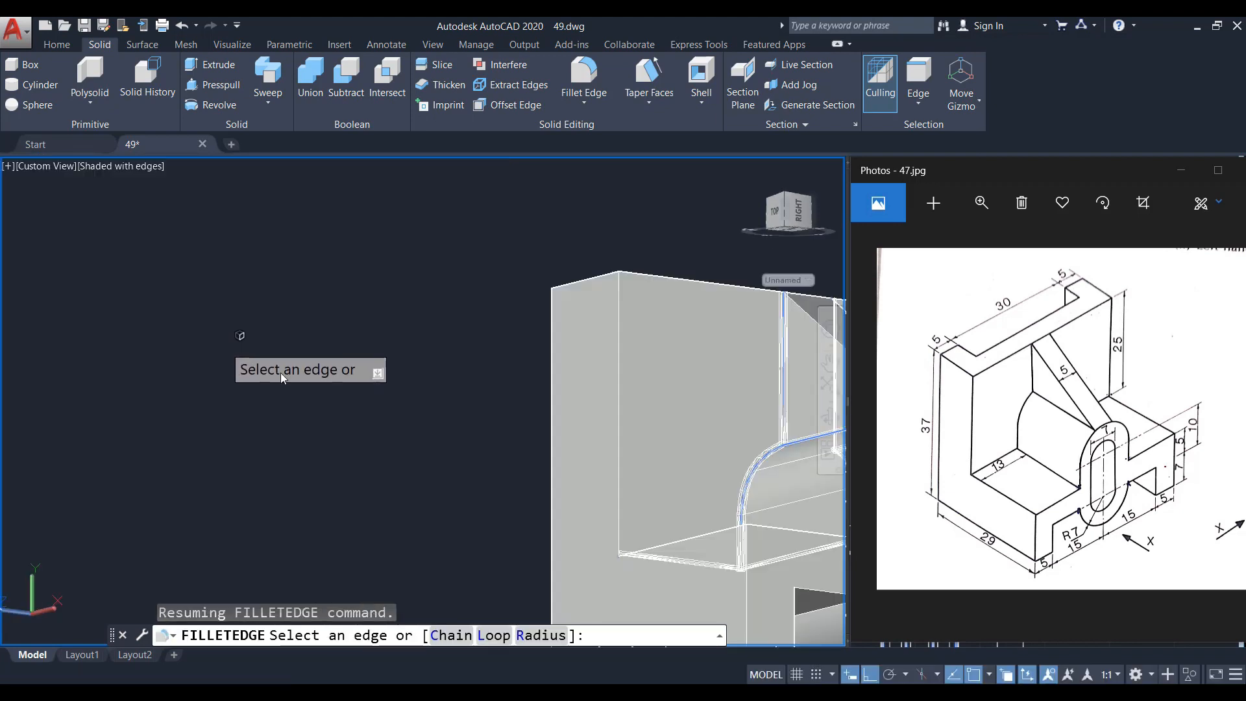
scroll(310, 383, "down", 2)
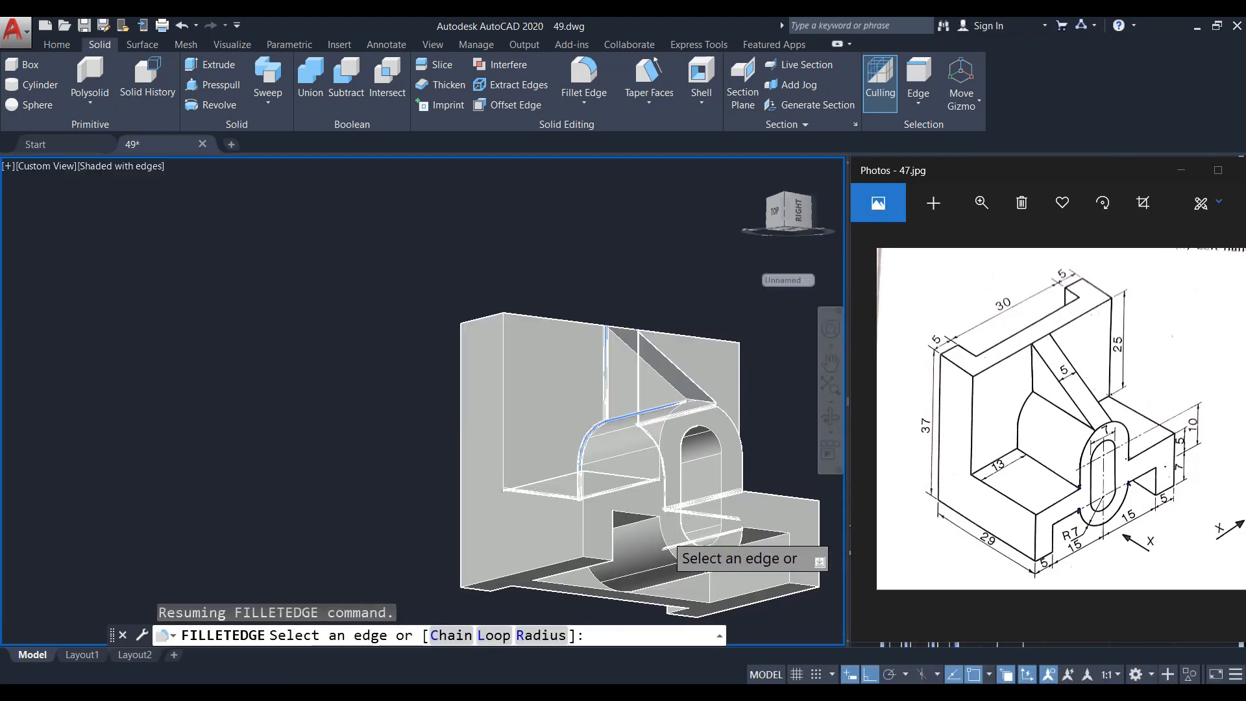
scroll(639, 506, "up", 6)
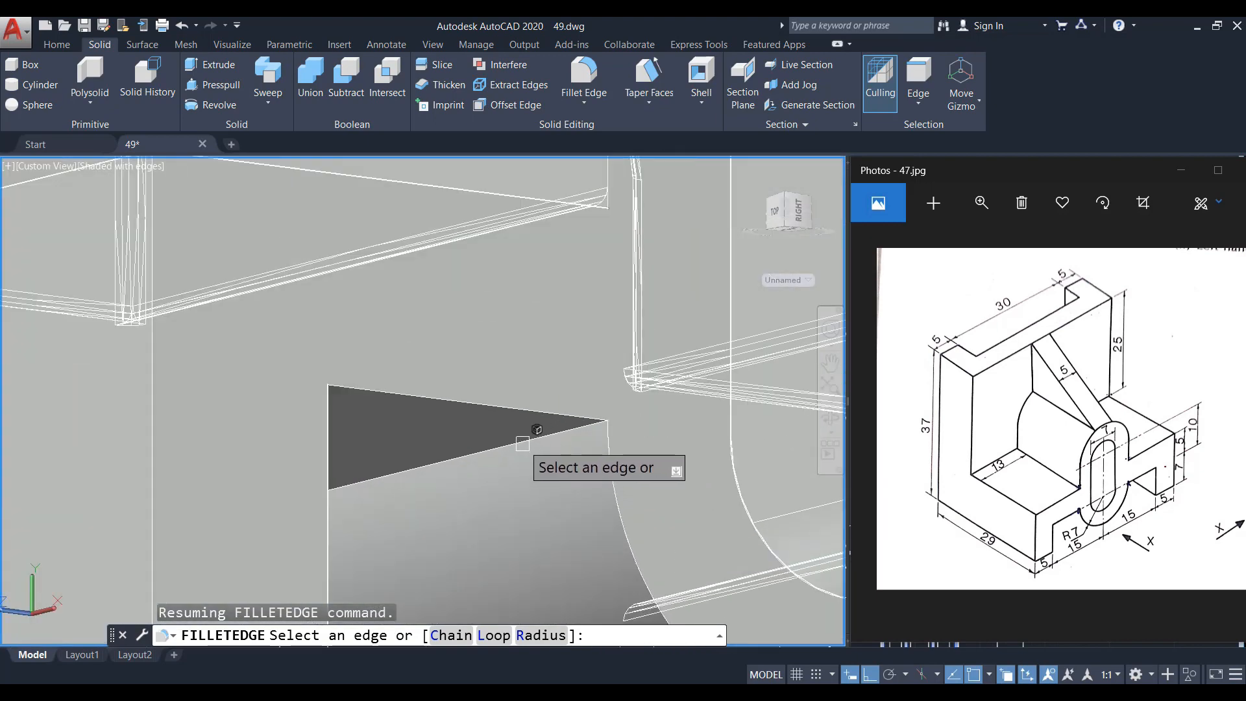
scroll(455, 396, "down", 5)
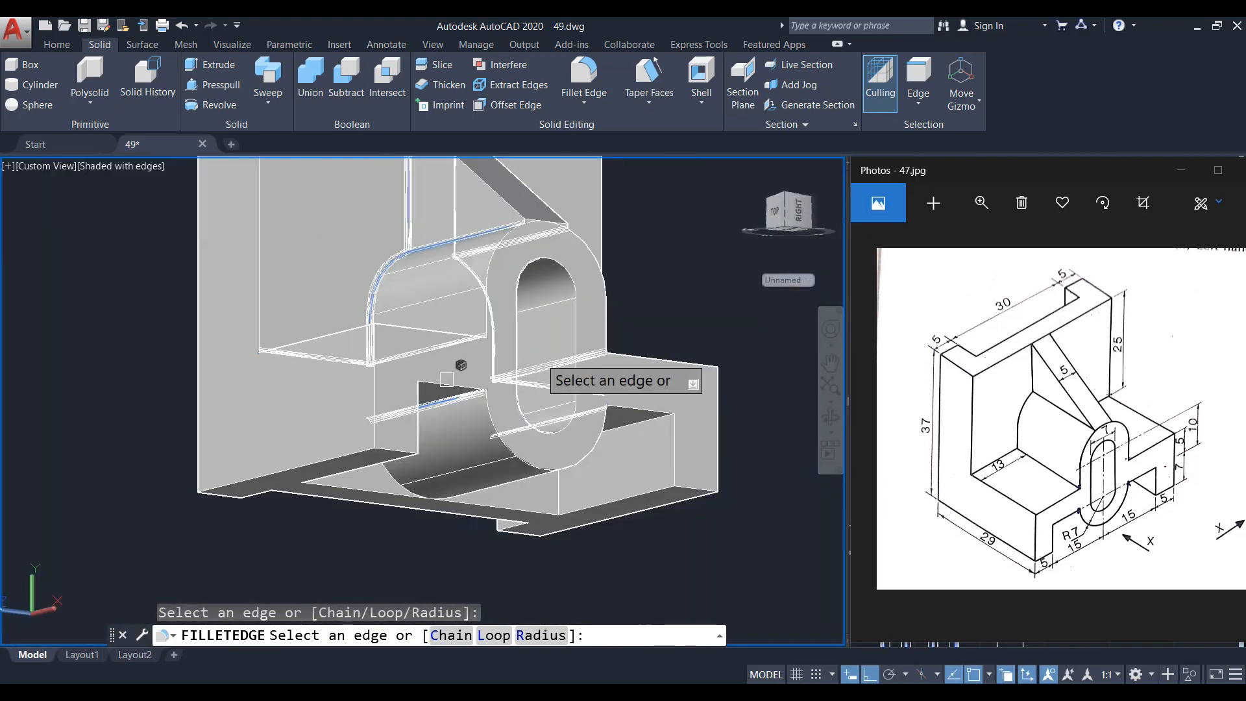
Apply the fillet to all selected junction edges of the bracket
left_click(830, 419)
left_click_drag(495, 314, 476, 387)
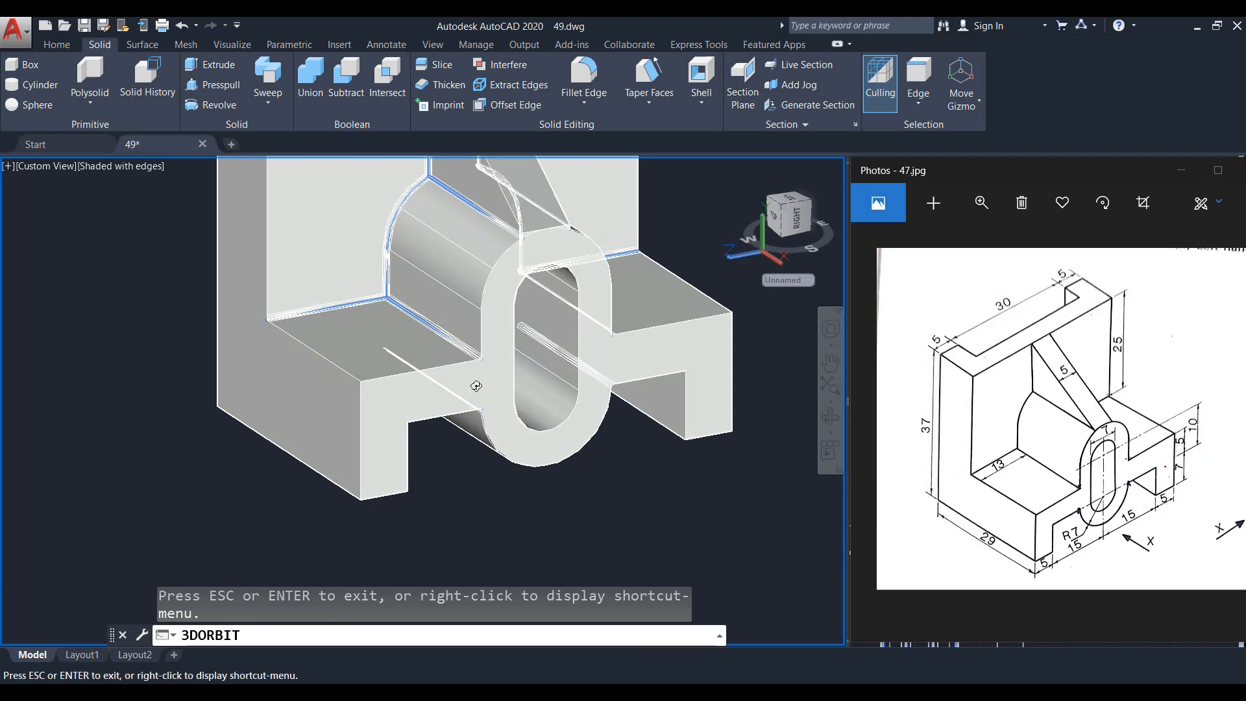
key("Escape")
key("Return")
key("Return")
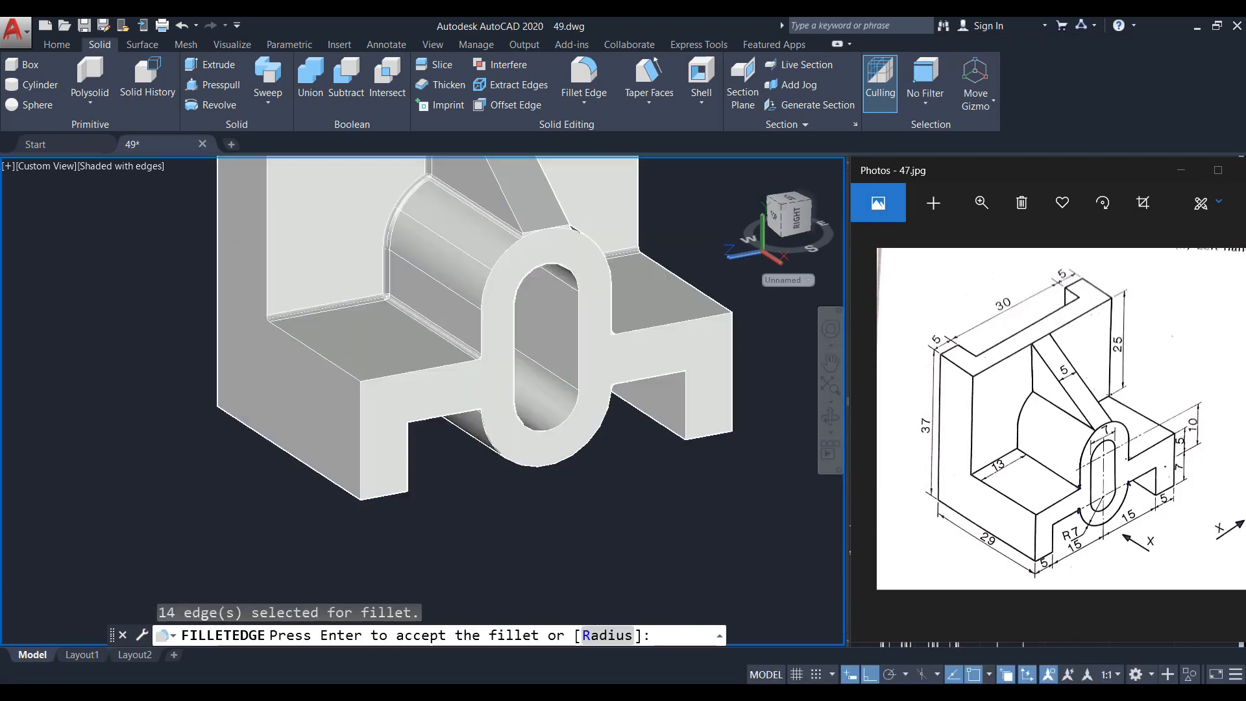
Examine the filleted junctions and the whole bracket from several angles against the reference drawing
middle_click_drag(540, 329, 459, 487)
scroll(398, 336, "up", 2)
middle_click_drag(398, 337, 408, 419)
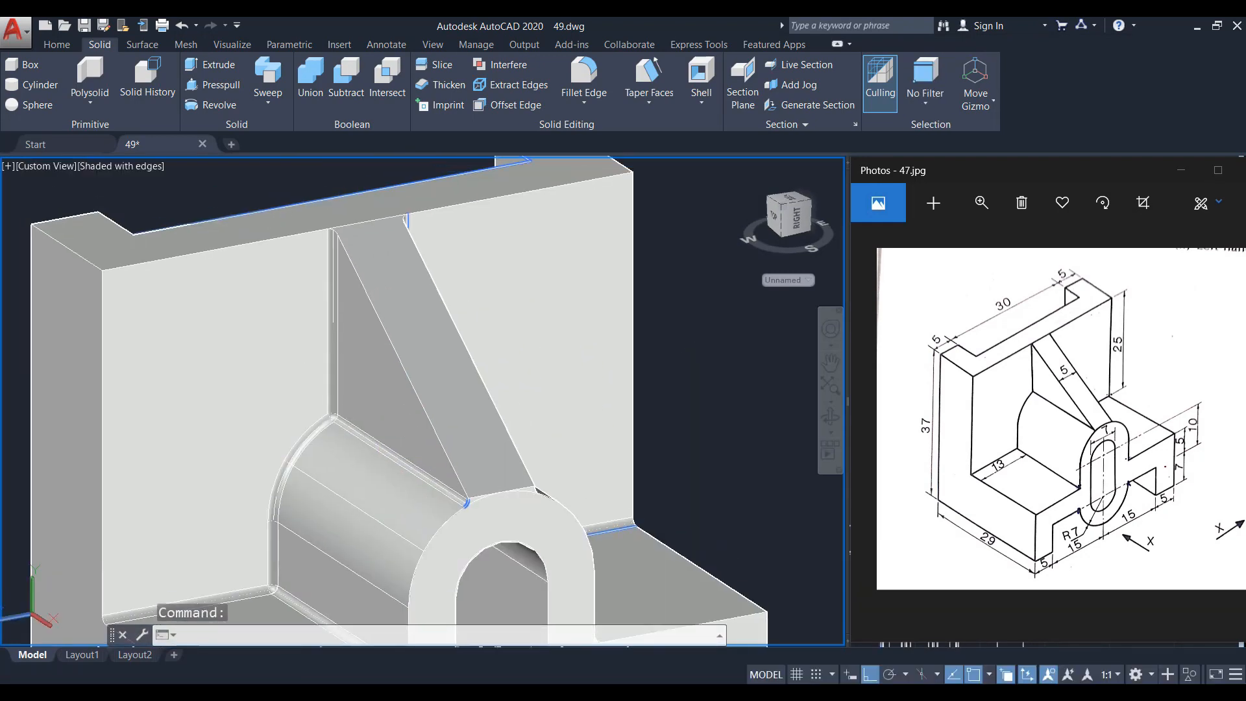
left_click(437, 371)
key("Escape")
scroll(478, 321, "down", 5)
scroll(534, 363, "up", 1)
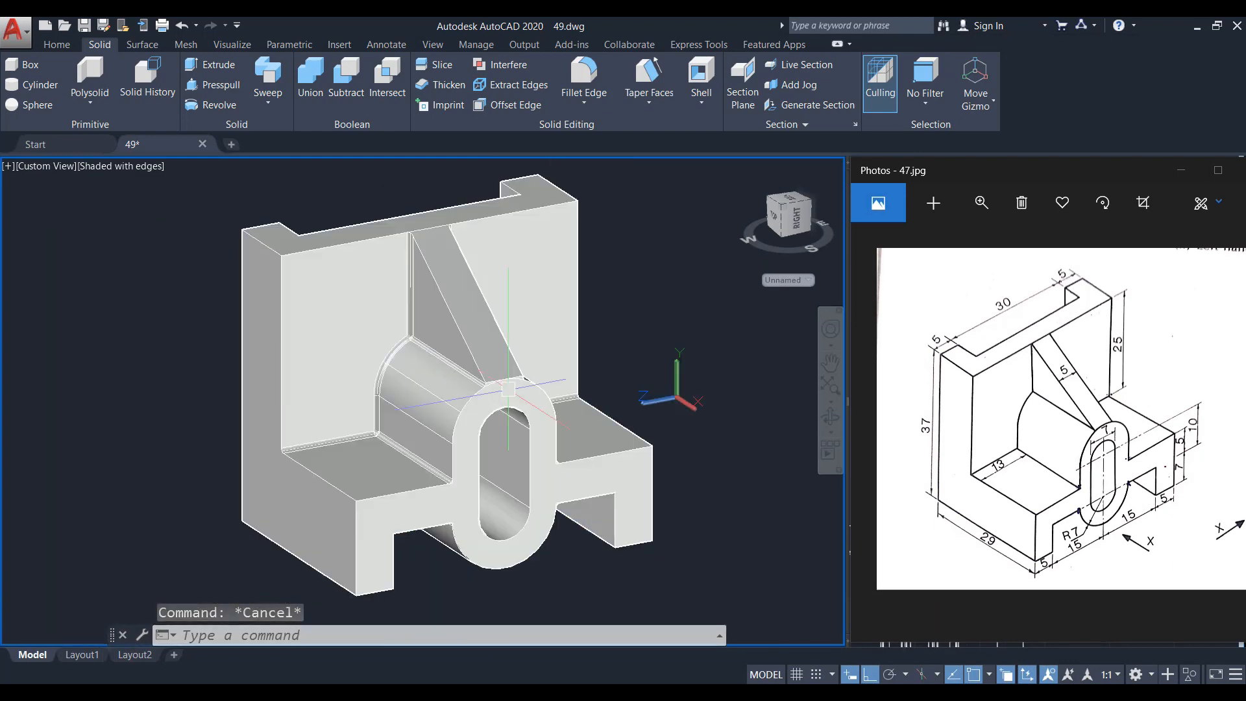
left_click(828, 418)
mouse_move(448, 379)
left_mouse_down()
mouse_move(564, 365)
mouse_move(439, 367)
mouse_move(356, 403)
mouse_move(594, 394)
mouse_move(493, 366)
left_mouse_up()
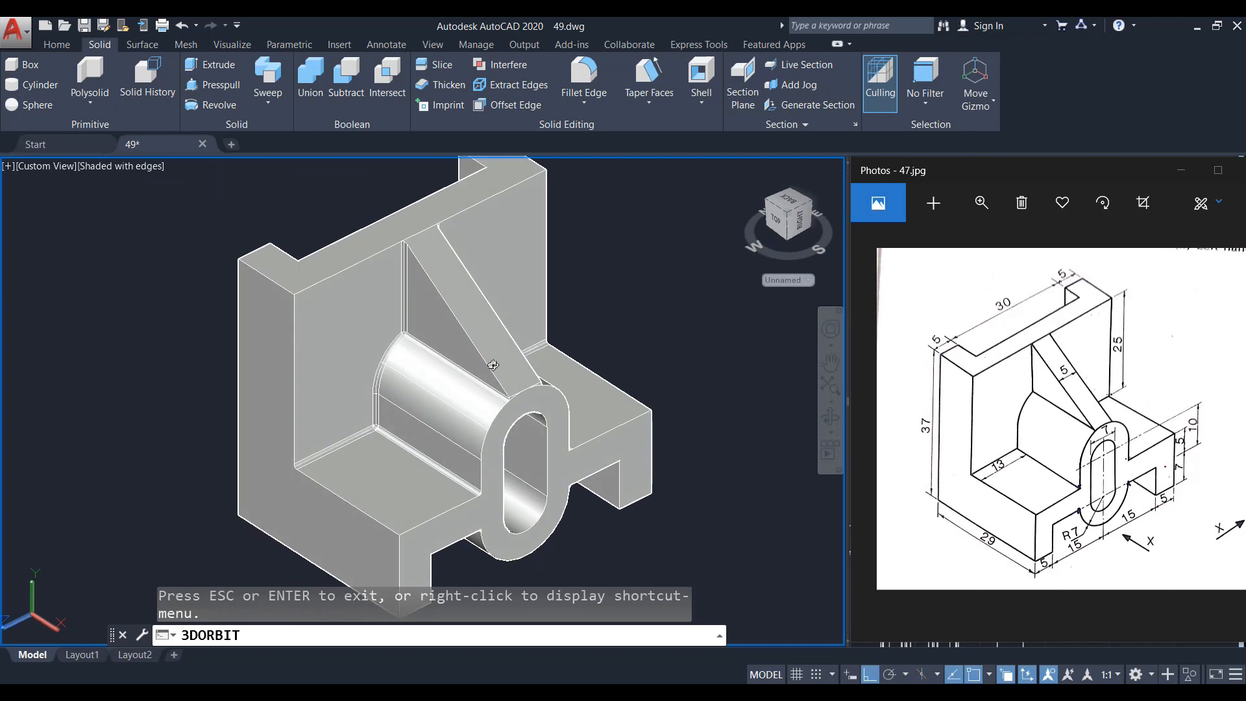
left_click_drag(570, 360, 518, 391)
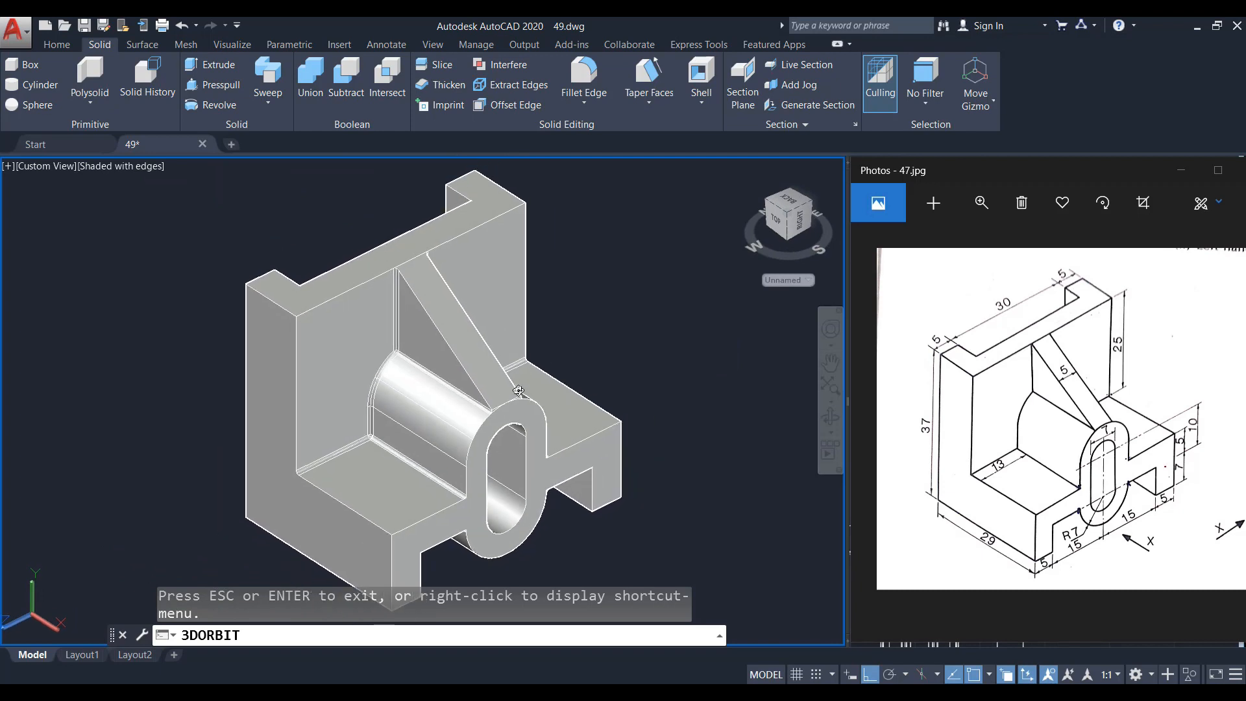
left_click_drag(520, 443, 520, 452)
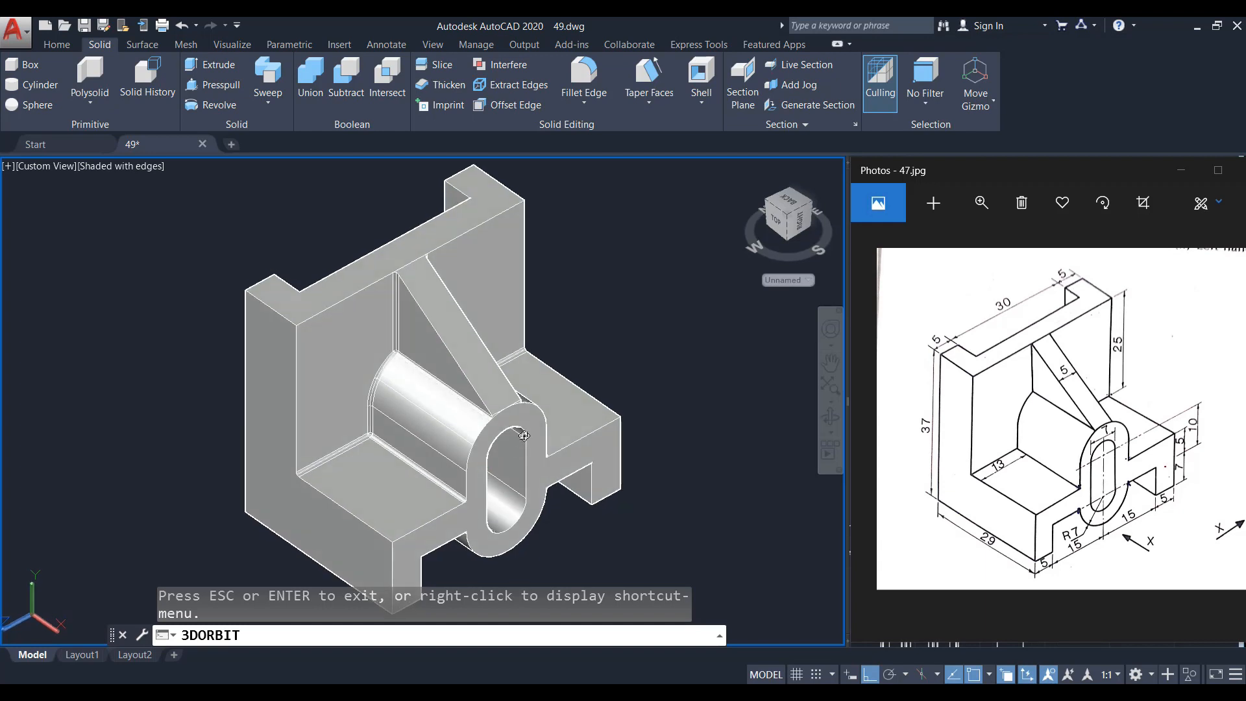
middle_click_drag(524, 437, 543, 414)
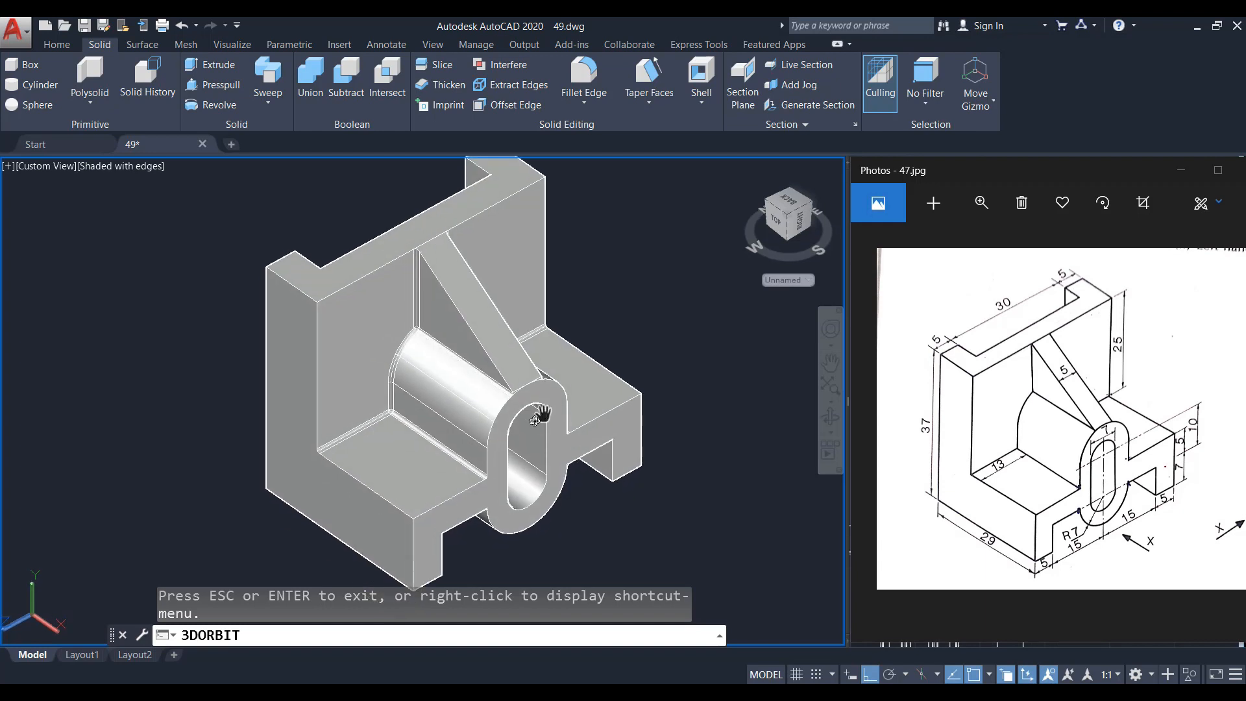